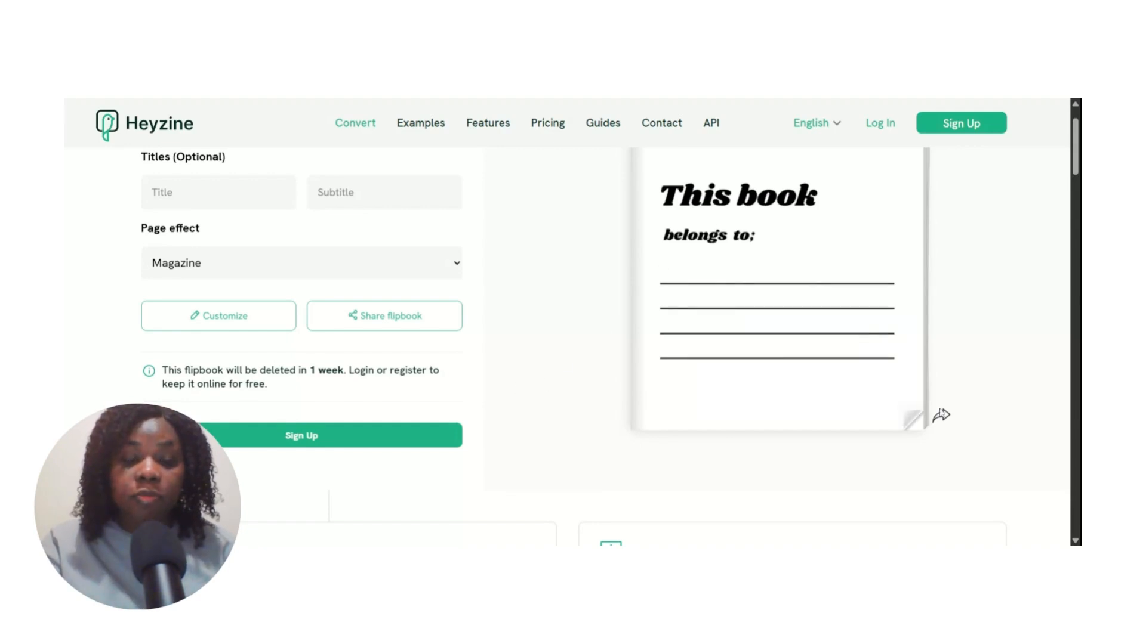
Page through the Easter coloring book flipbook preview, examining the ownership page and the illustrated Happy Easter spreads.
click(942, 416)
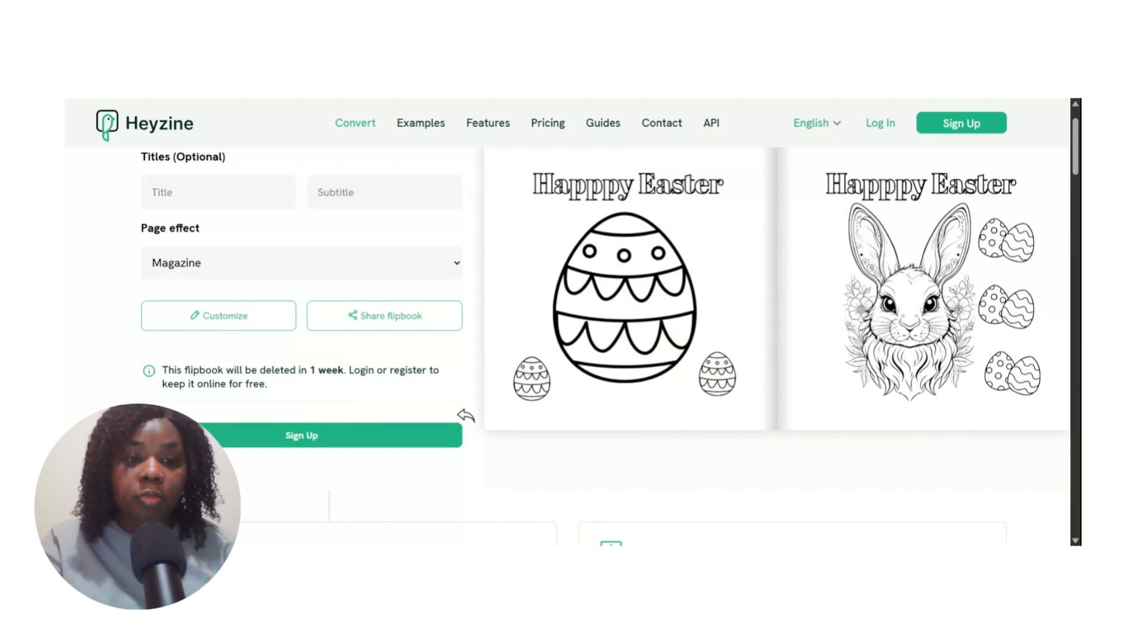
click(1035, 404)
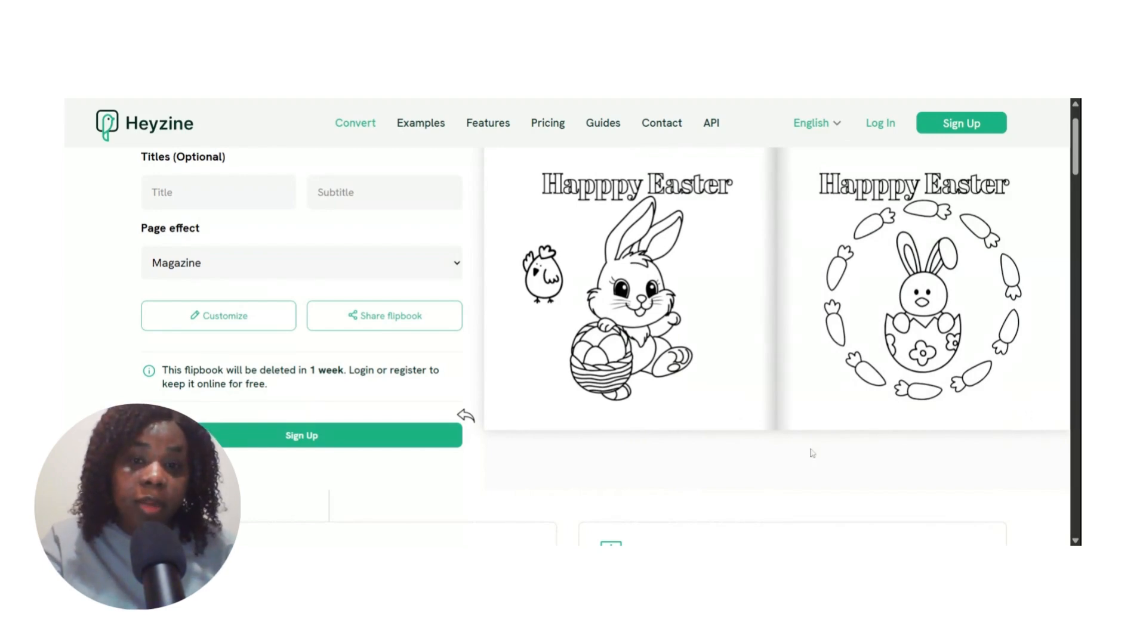
click(466, 418)
click(466, 417)
click(940, 418)
click(1062, 424)
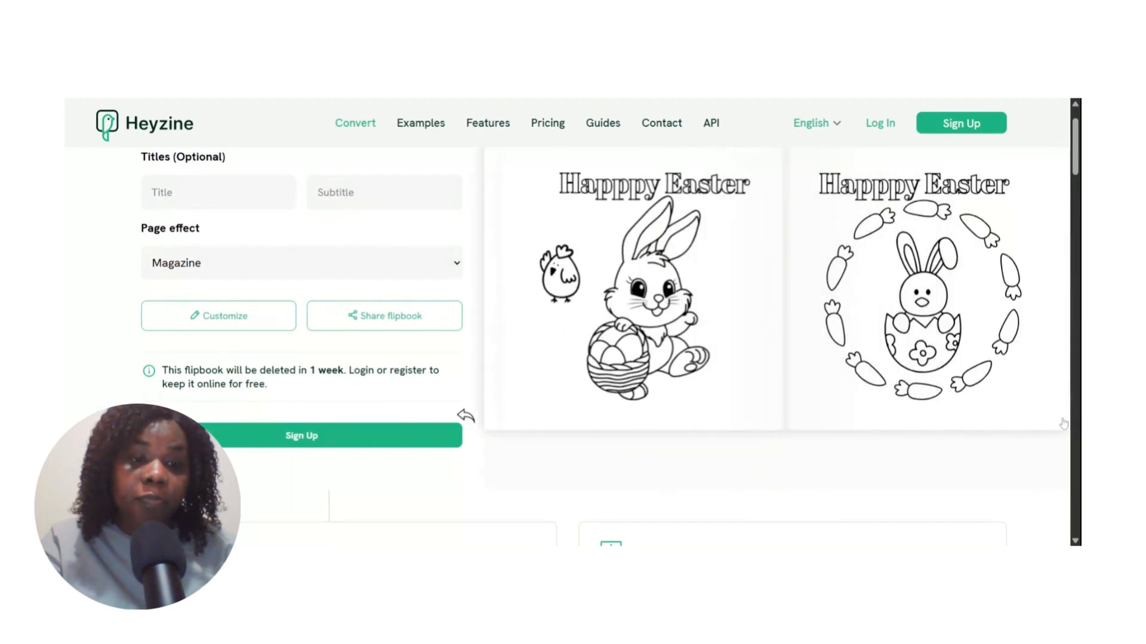
click(1062, 422)
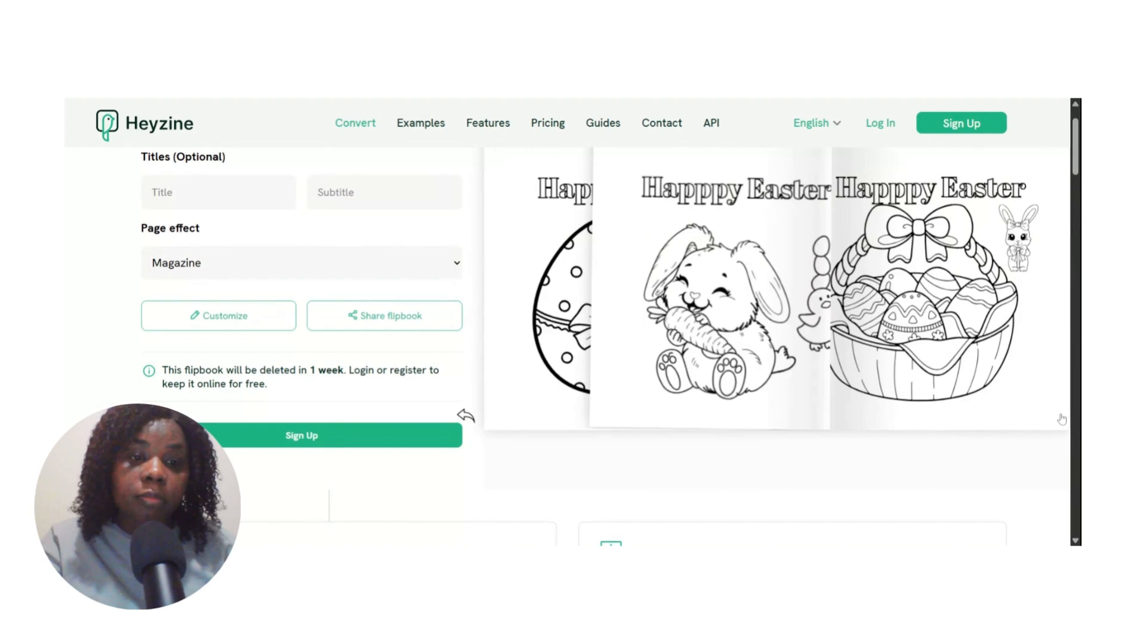
click(1062, 419)
click(1062, 419)
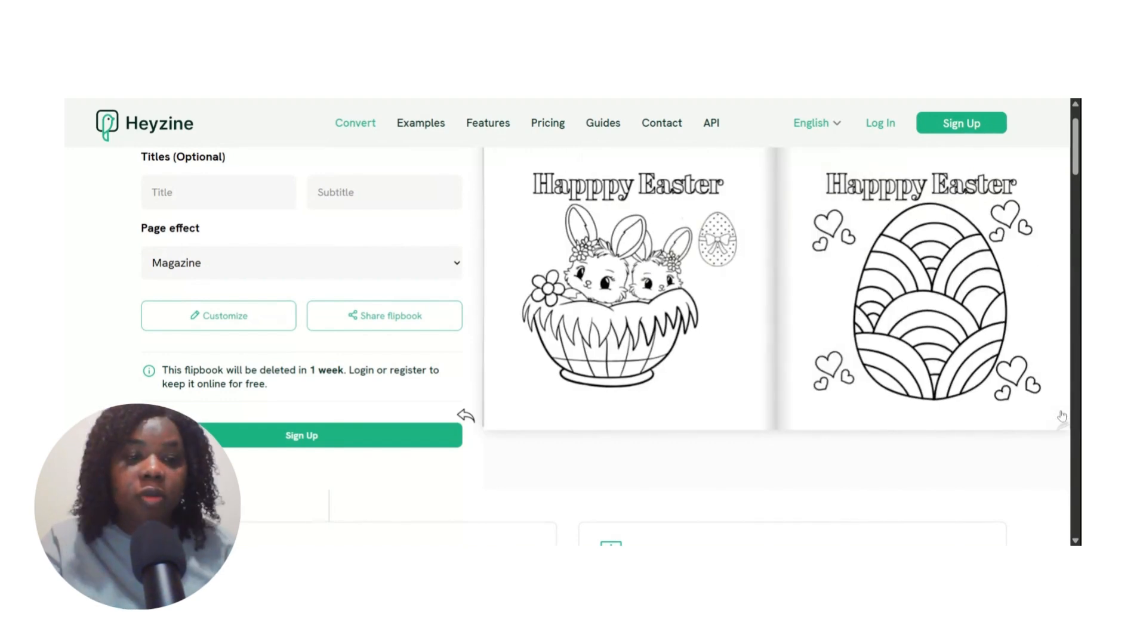
click(1051, 401)
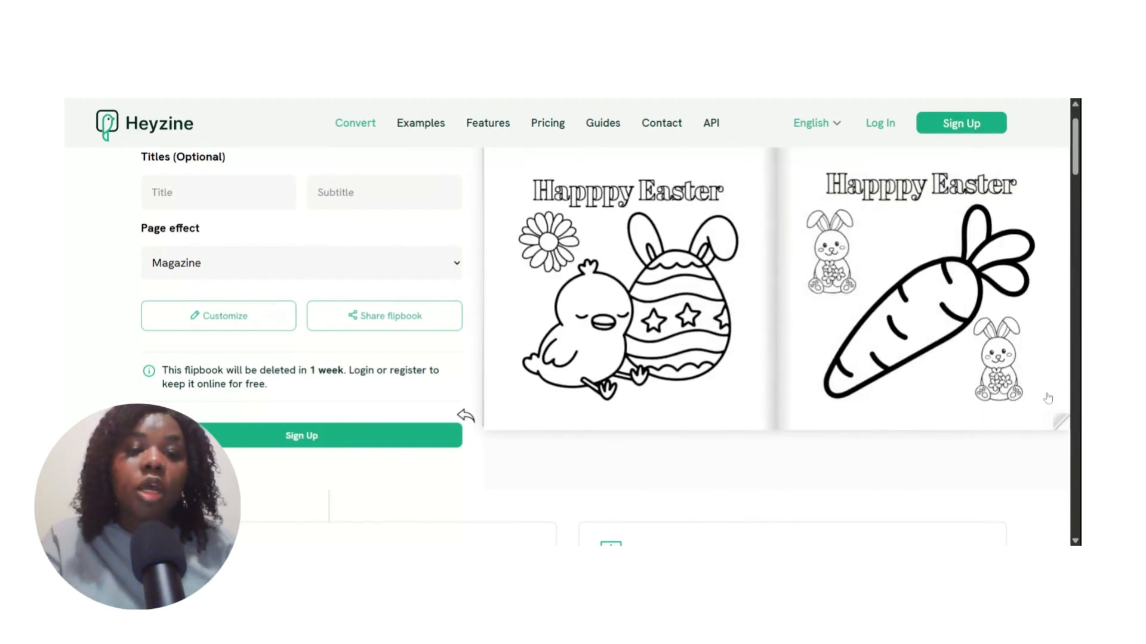
click(1048, 398)
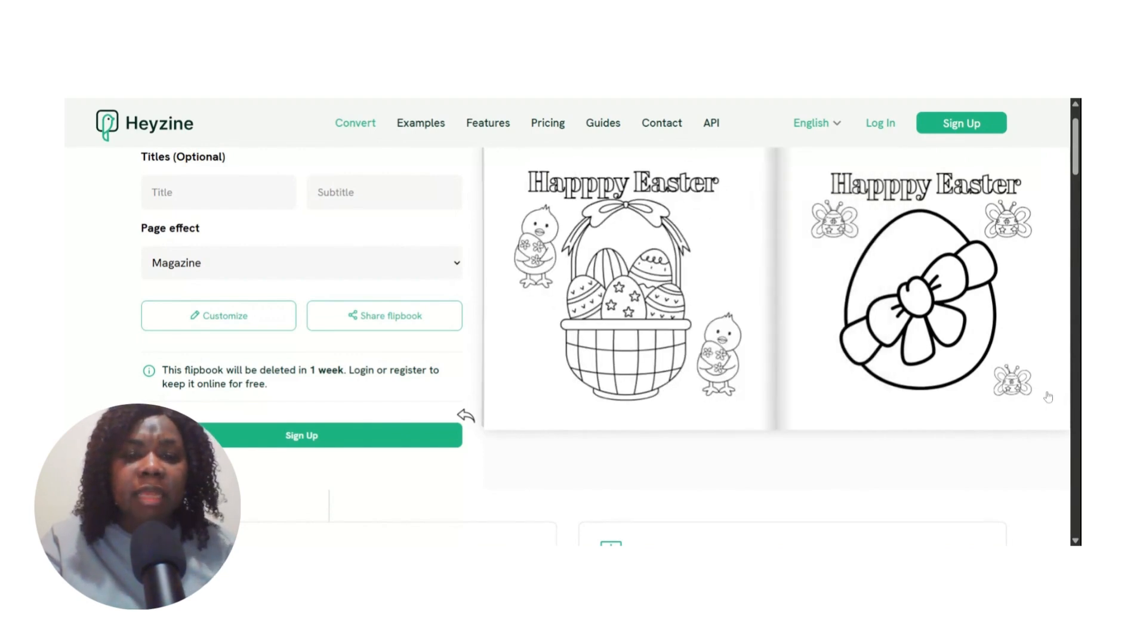
click(1036, 389)
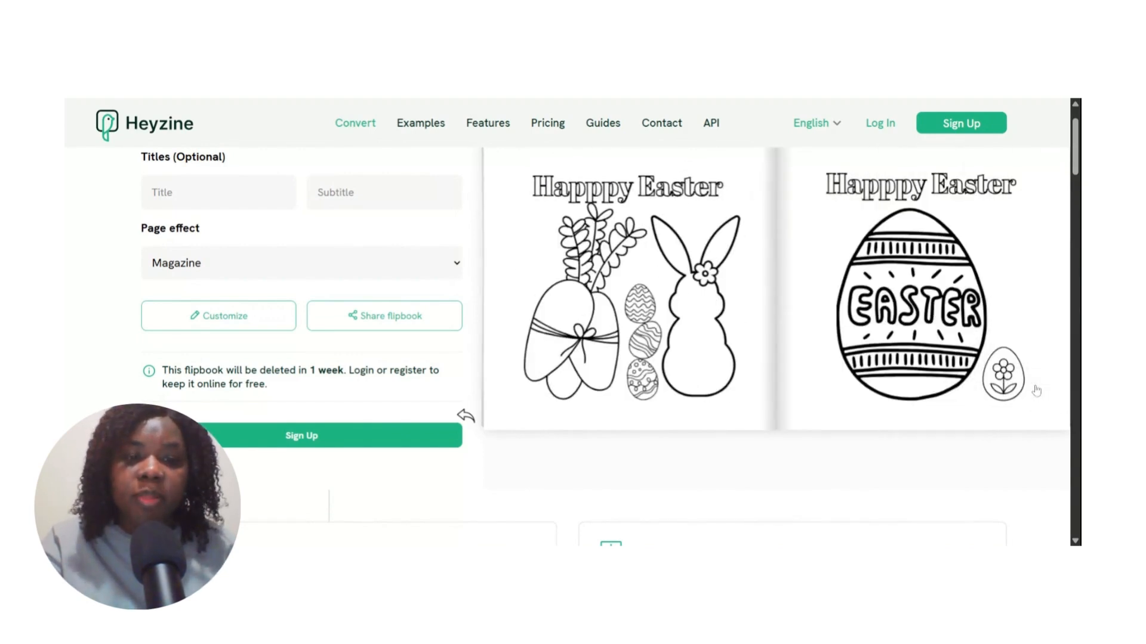
click(1036, 389)
click(1037, 391)
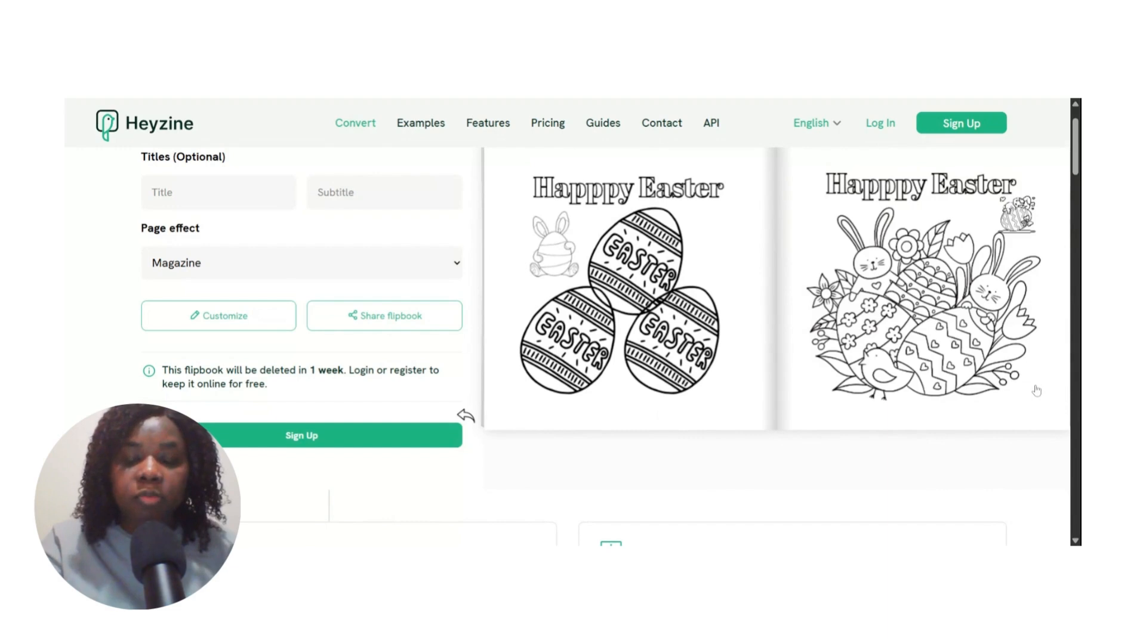
click(1036, 390)
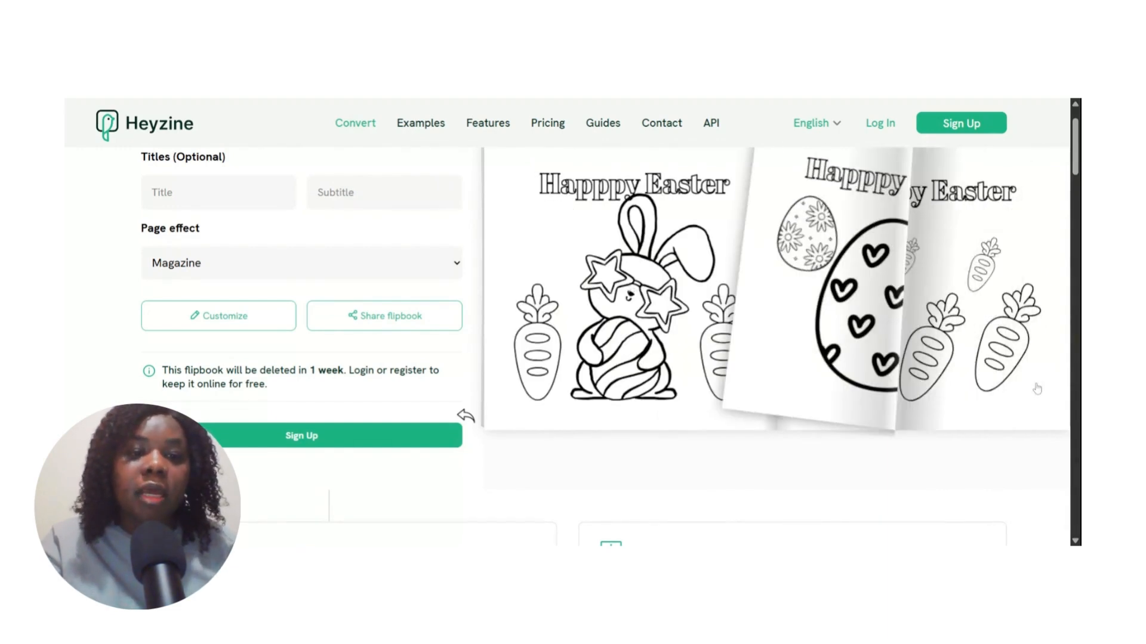
click(1036, 389)
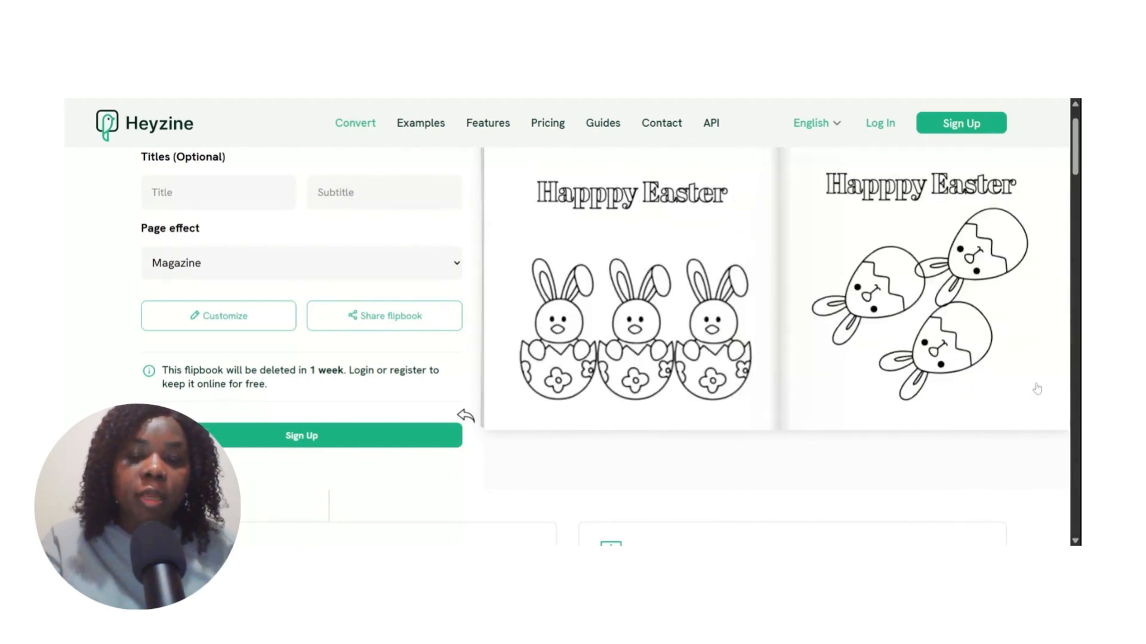
click(1037, 389)
click(1036, 389)
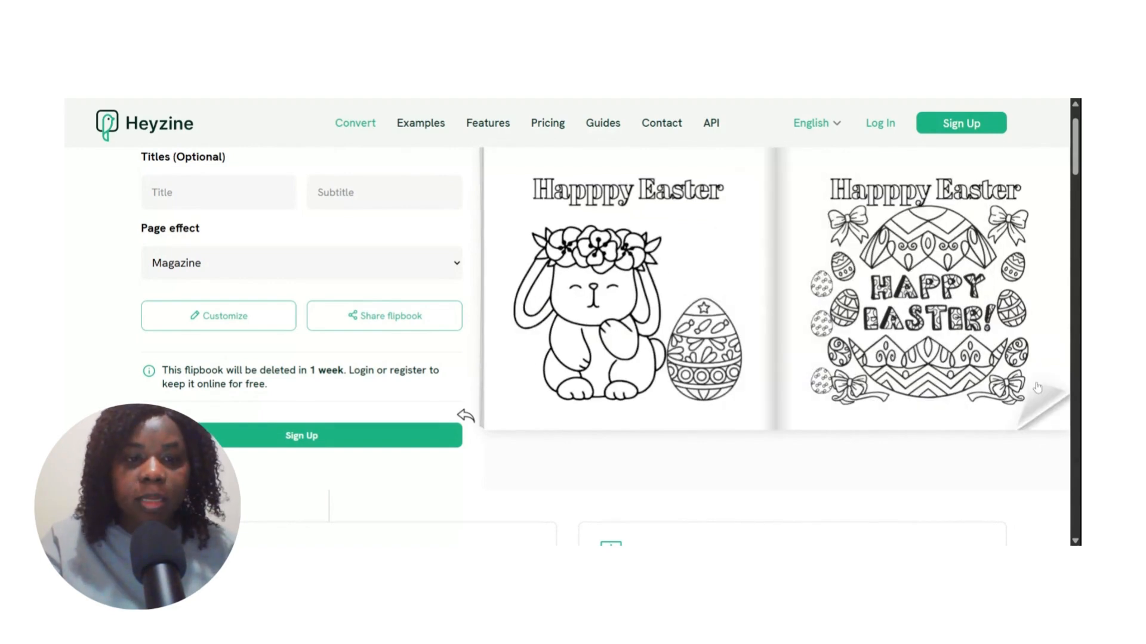
click(1037, 389)
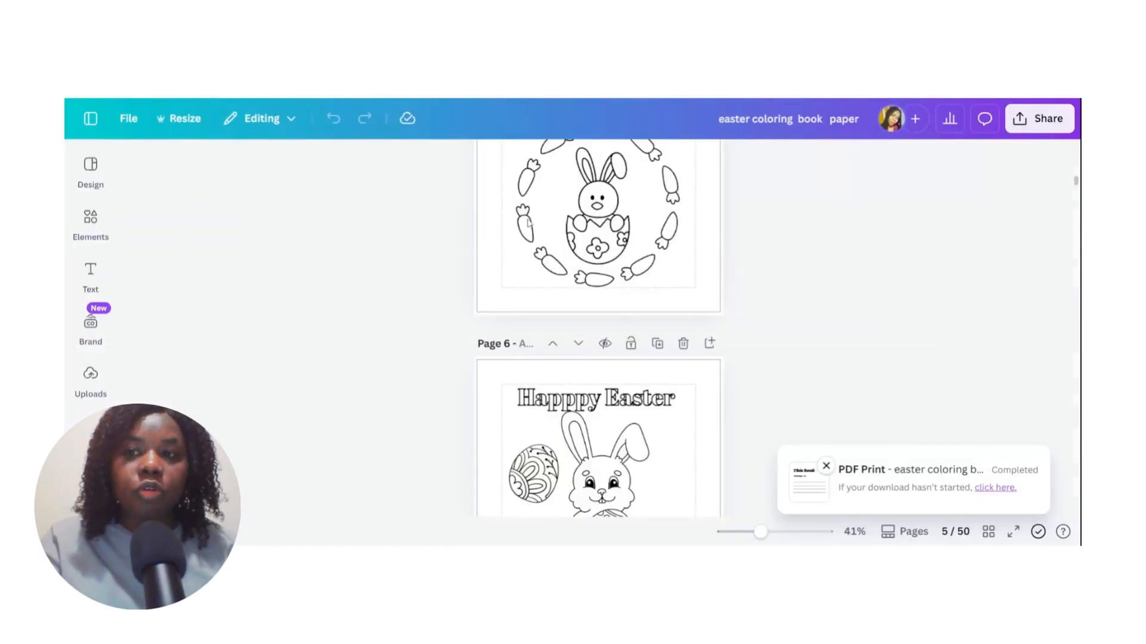
Switch to Canva and review the pages of the "easter coloring book paper" design from page 4 to page 10.
scroll(598, 358, down, 2)
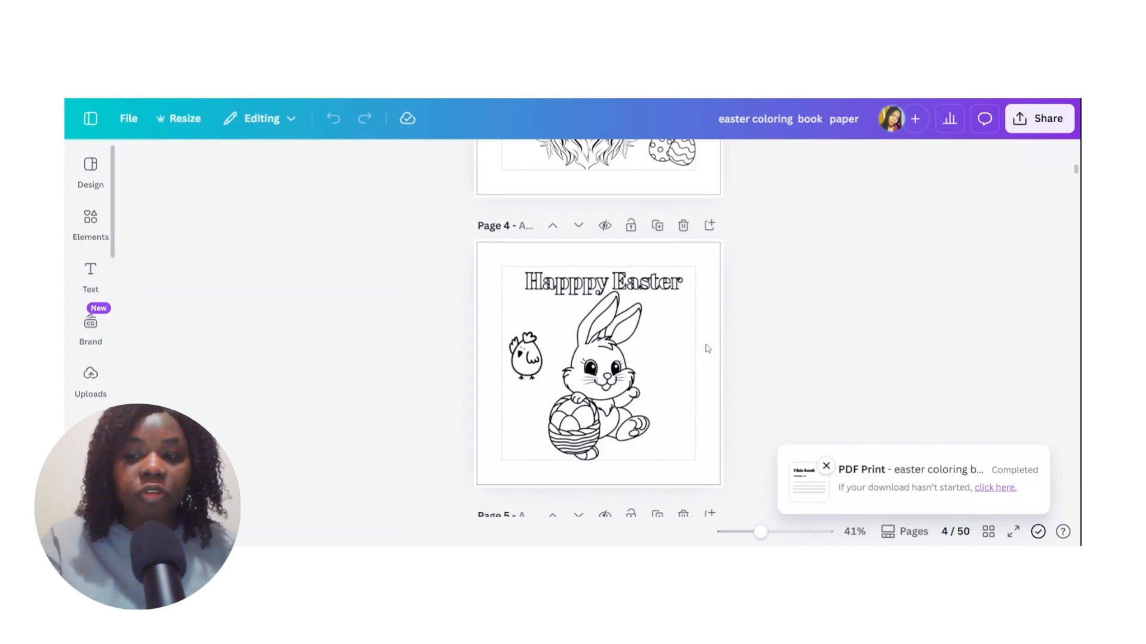
scroll(656, 358, down, 3)
scroll(621, 376, down, 3)
scroll(623, 373, down, 10)
scroll(634, 369, up, 2)
scroll(579, 435, down, 5)
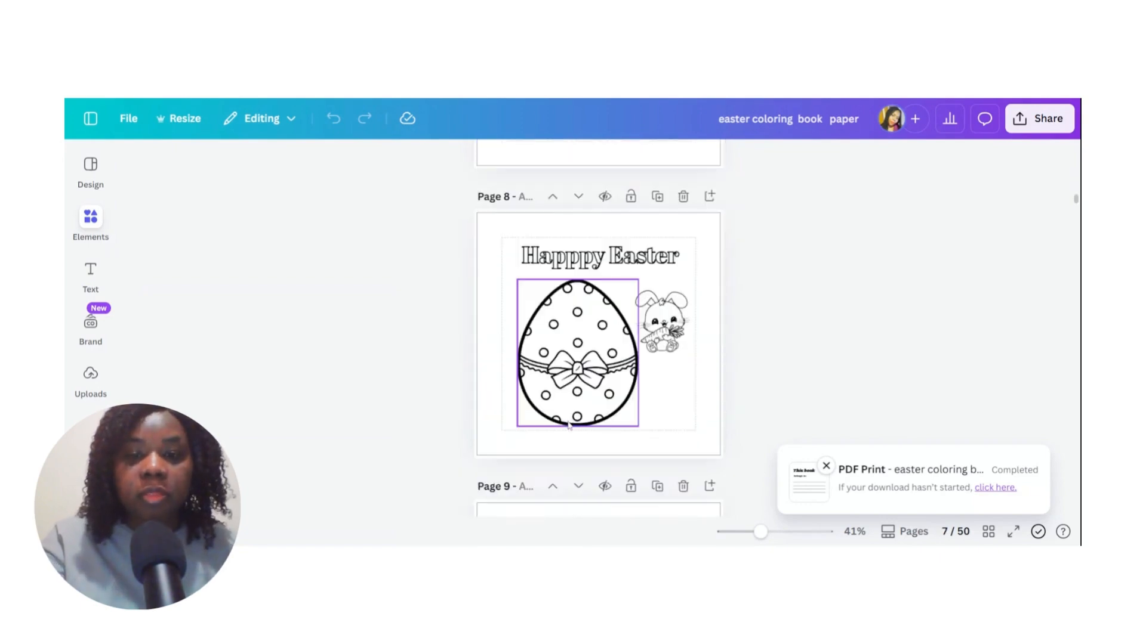
scroll(581, 445, down, 5)
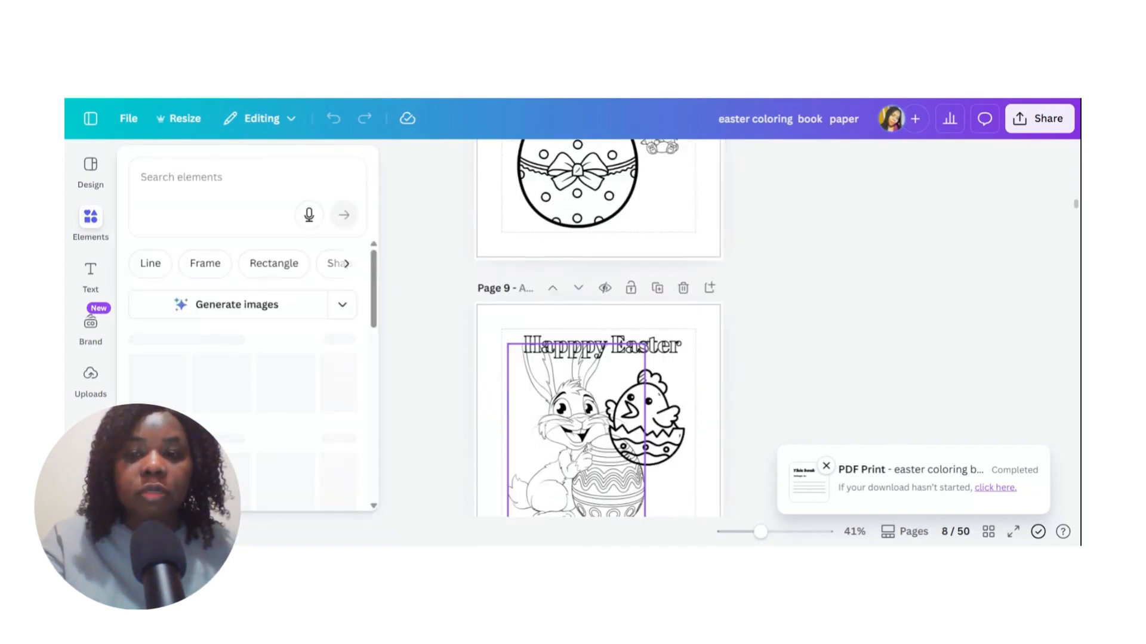
scroll(573, 430, down, 1)
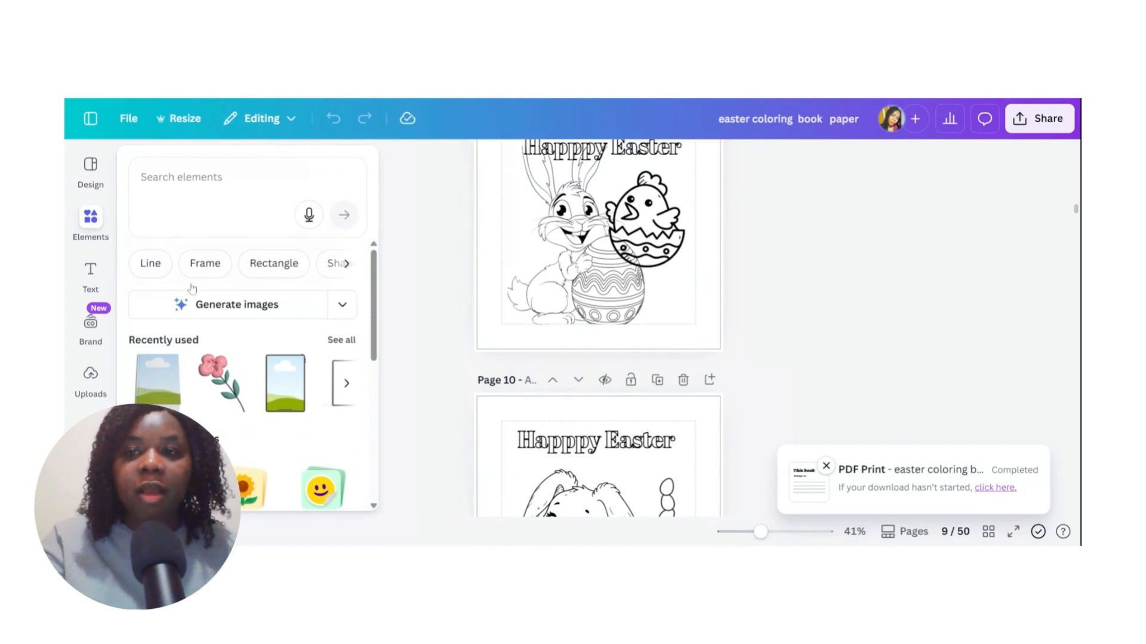
mouse_move(309, 370)
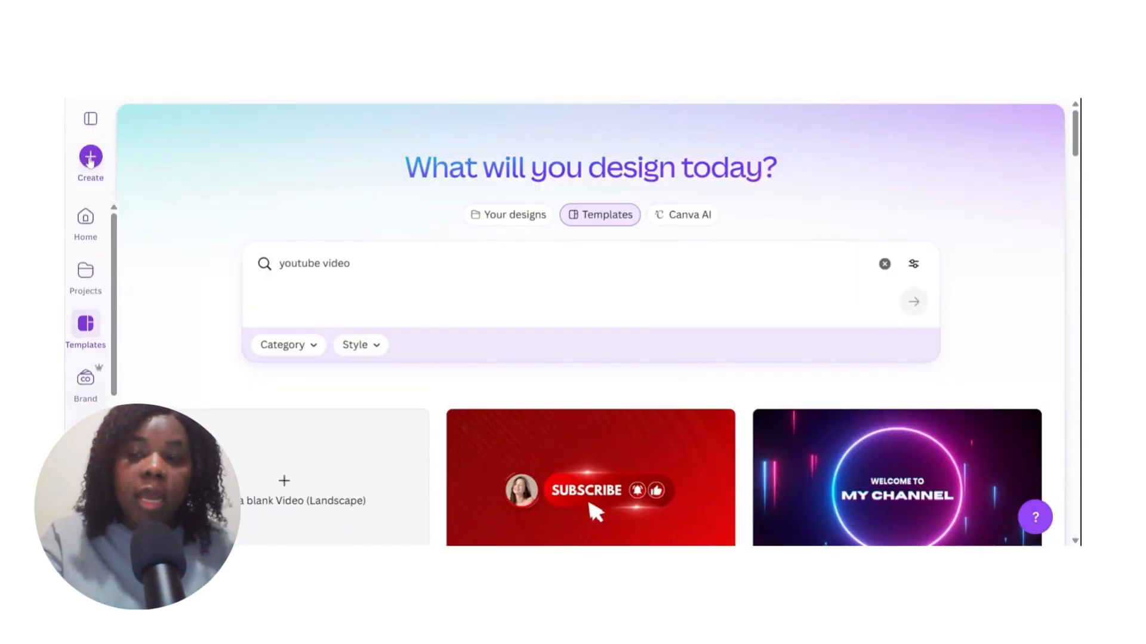
Create a new custom-size design 8.5 in wide and 8.5 in high.
click(89, 159)
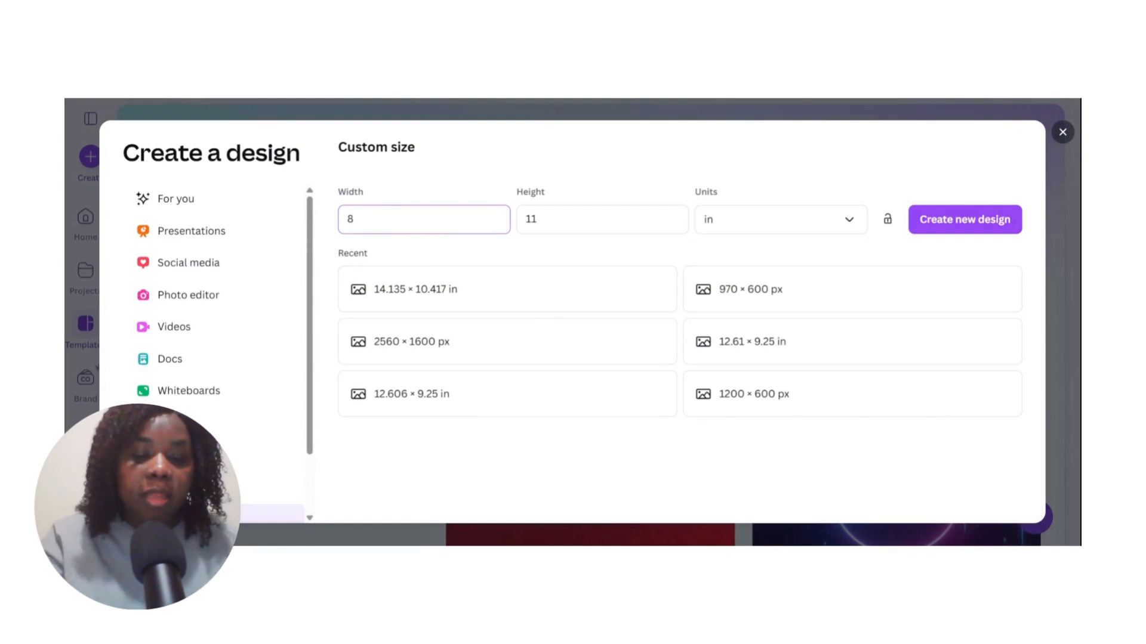
key(BackSpace)
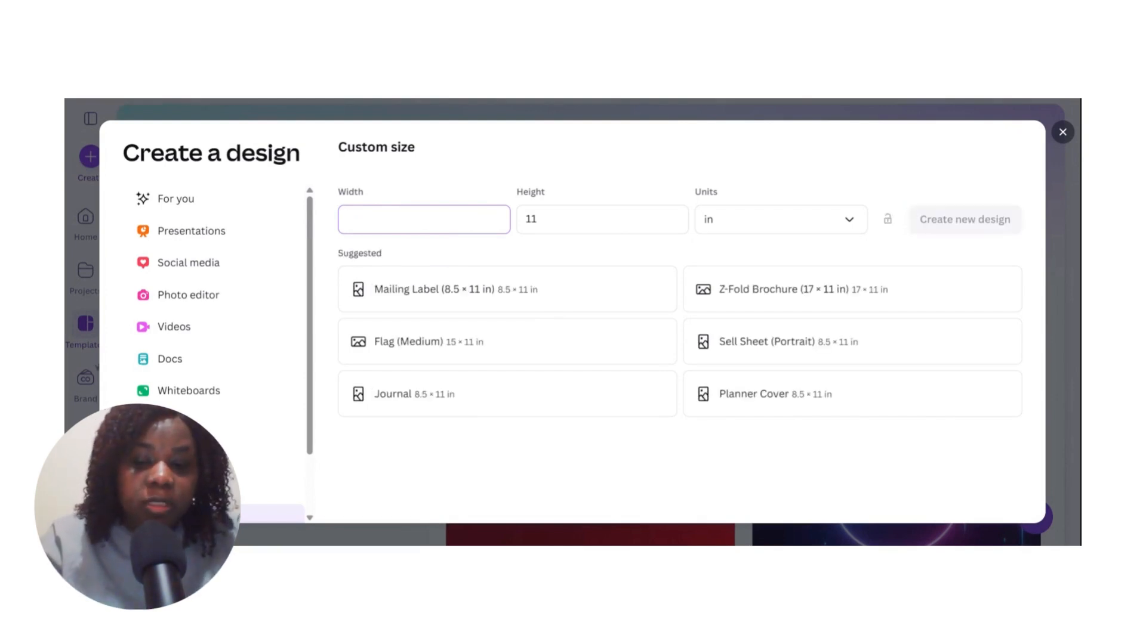
text(8)
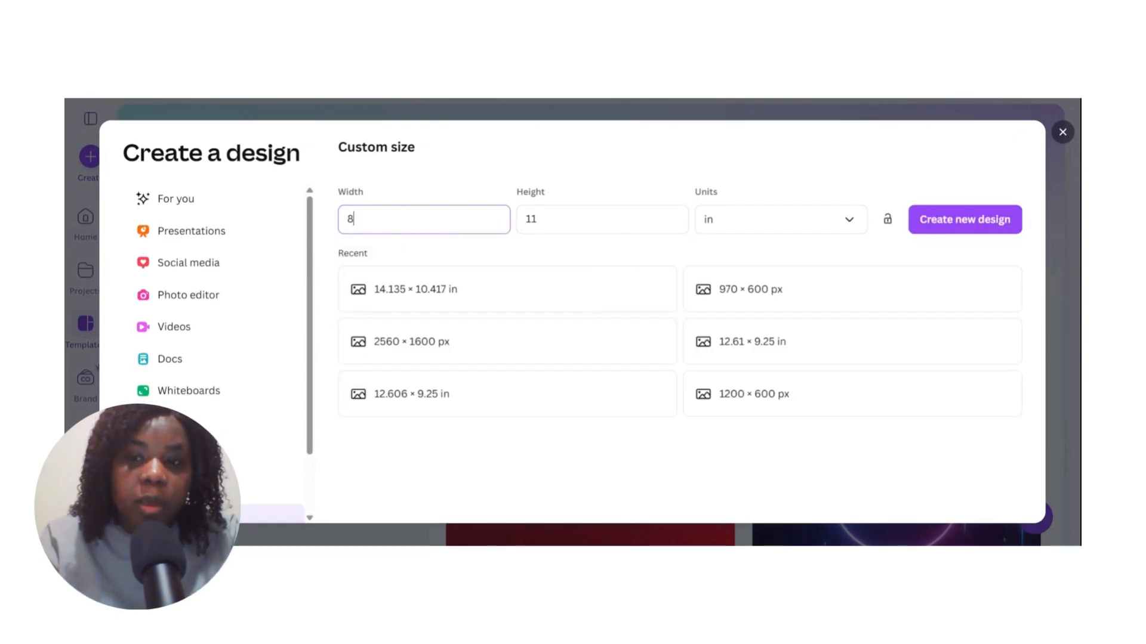
text(.5)
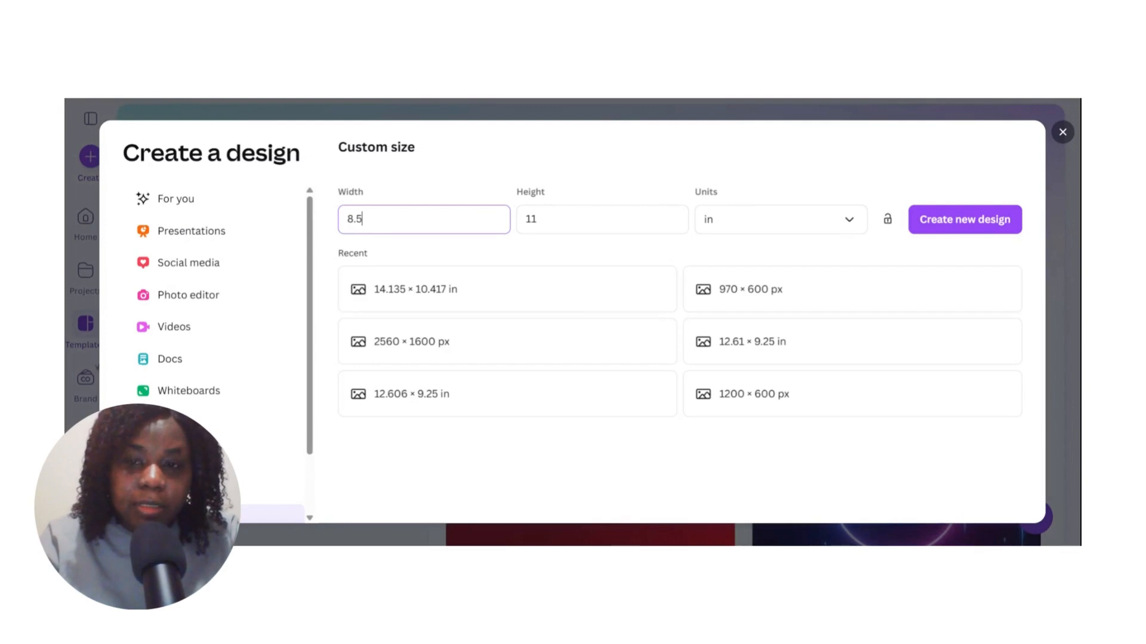
click(536, 219)
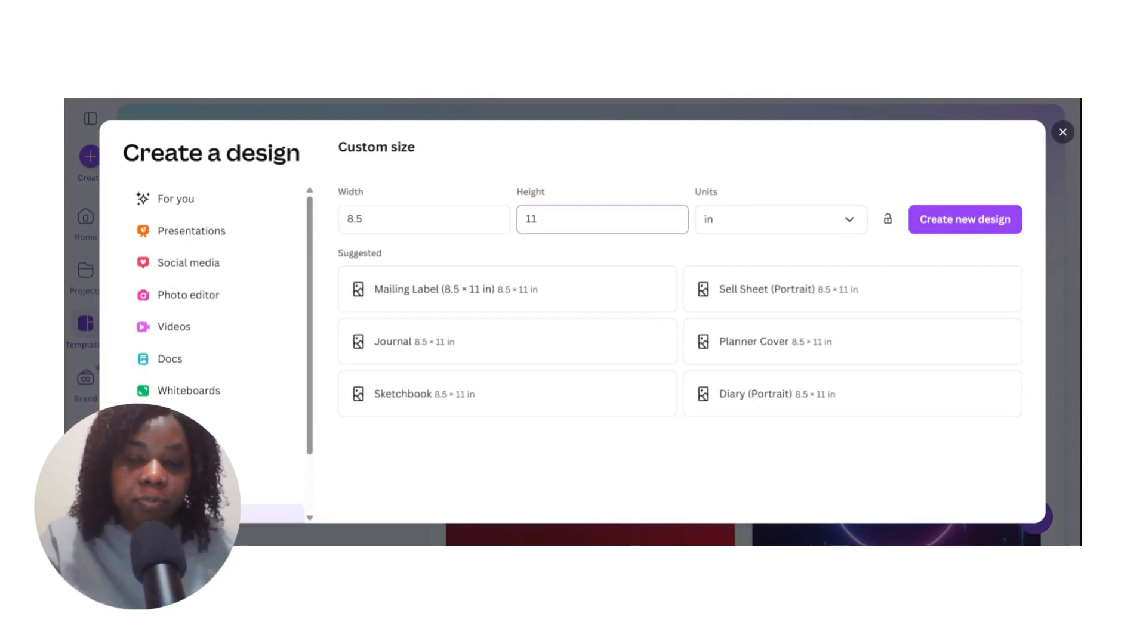
key(BackSpace)
key(BackSpace)
text(8)
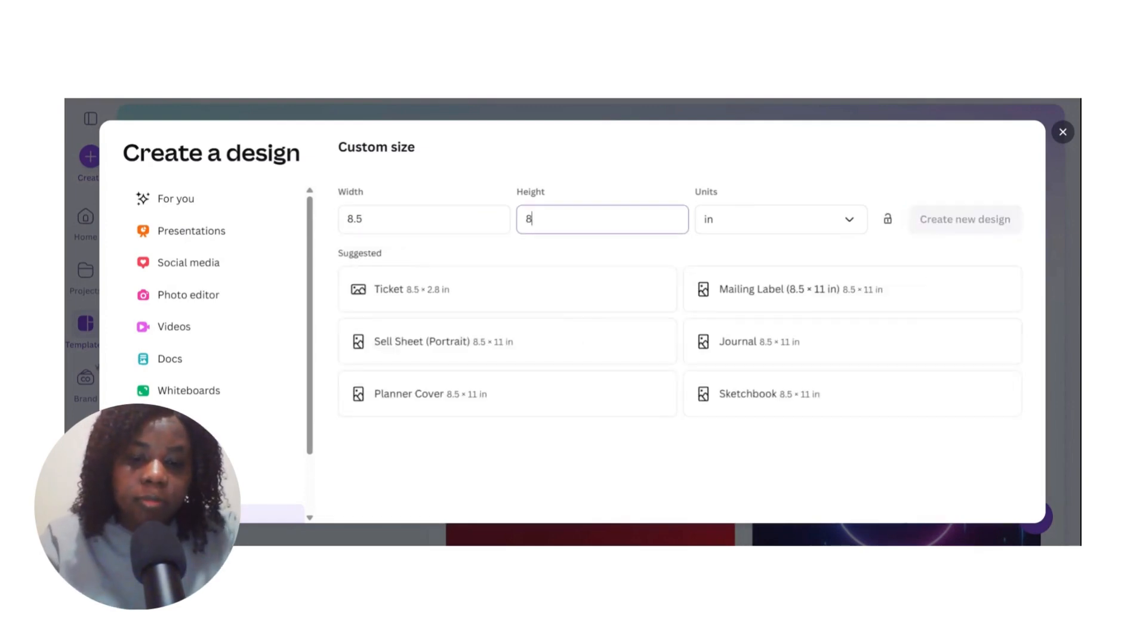
text(.5)
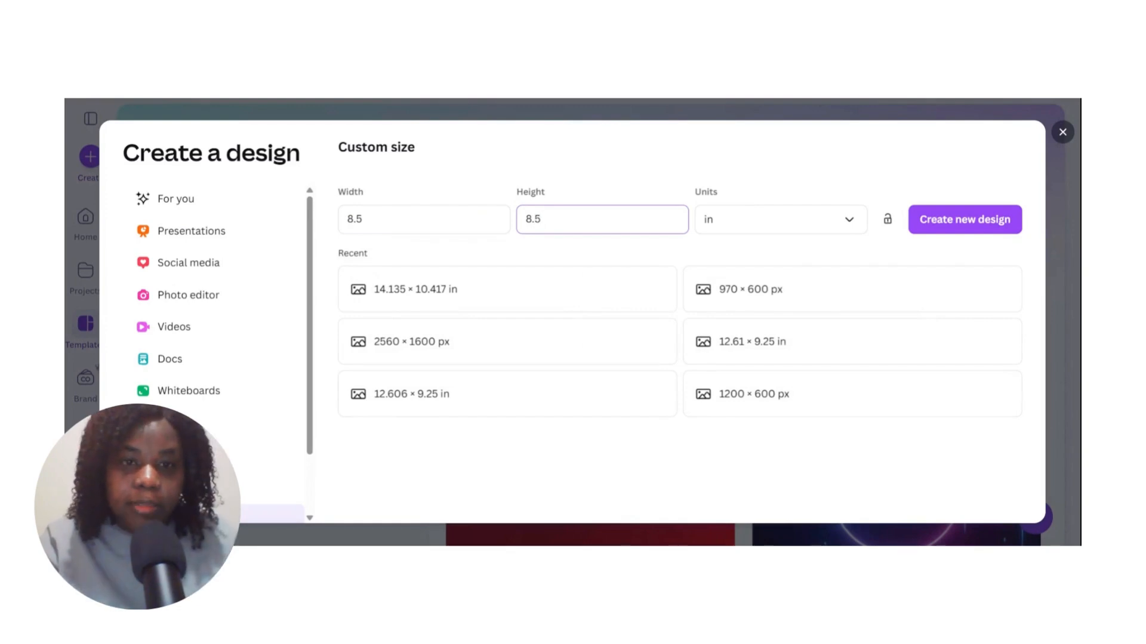
click(956, 227)
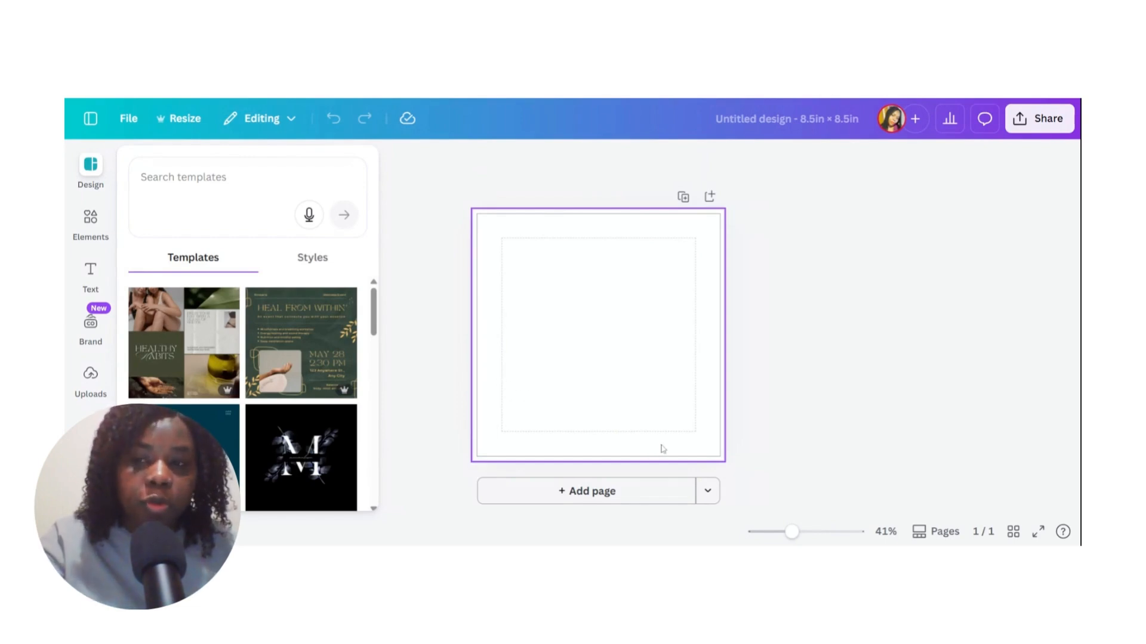
Check the design's display settings for margins and print bleed.
click(125, 120)
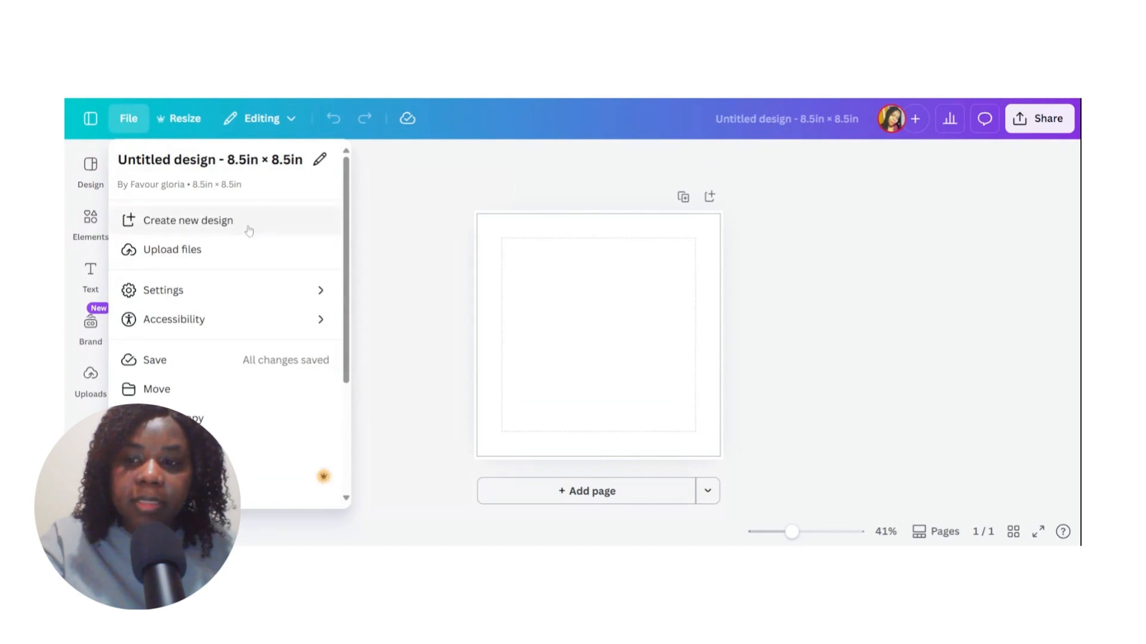
click(179, 298)
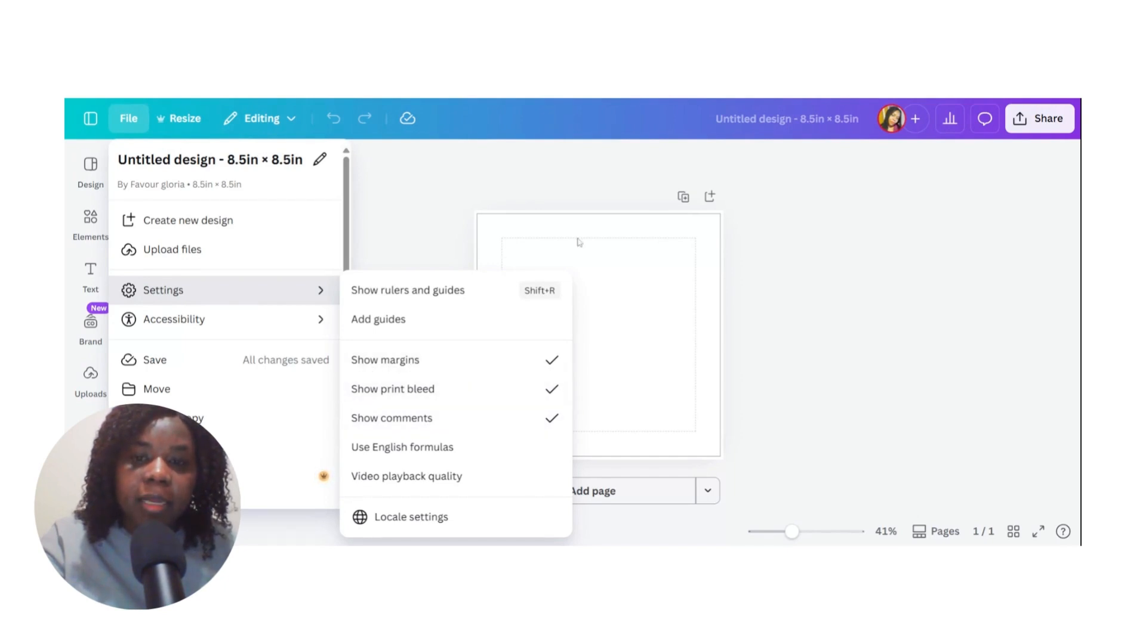
click(501, 248)
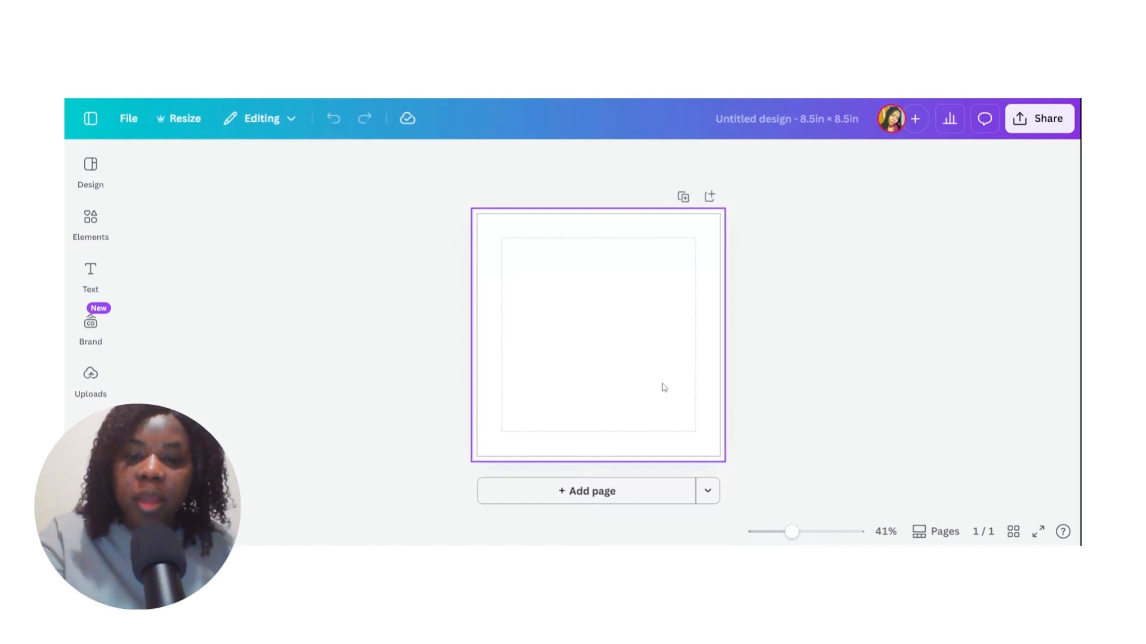
Add a heading to the blank page, enlarged to font size 107, and replace its placeholder text with "THIS BOOK".
click(86, 267)
click(91, 226)
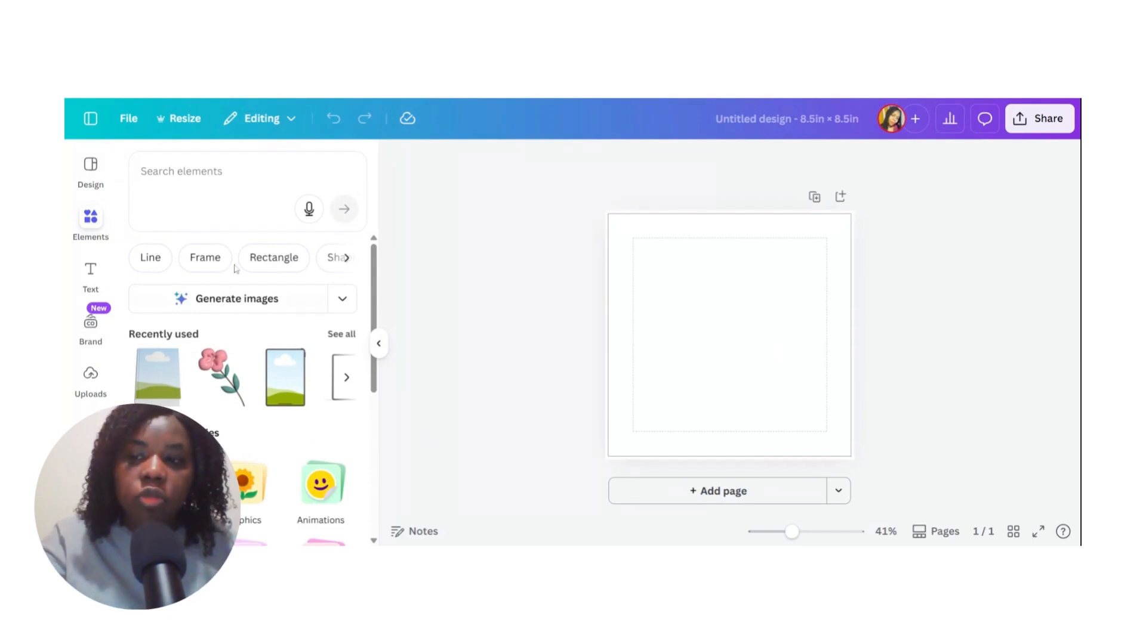
click(95, 275)
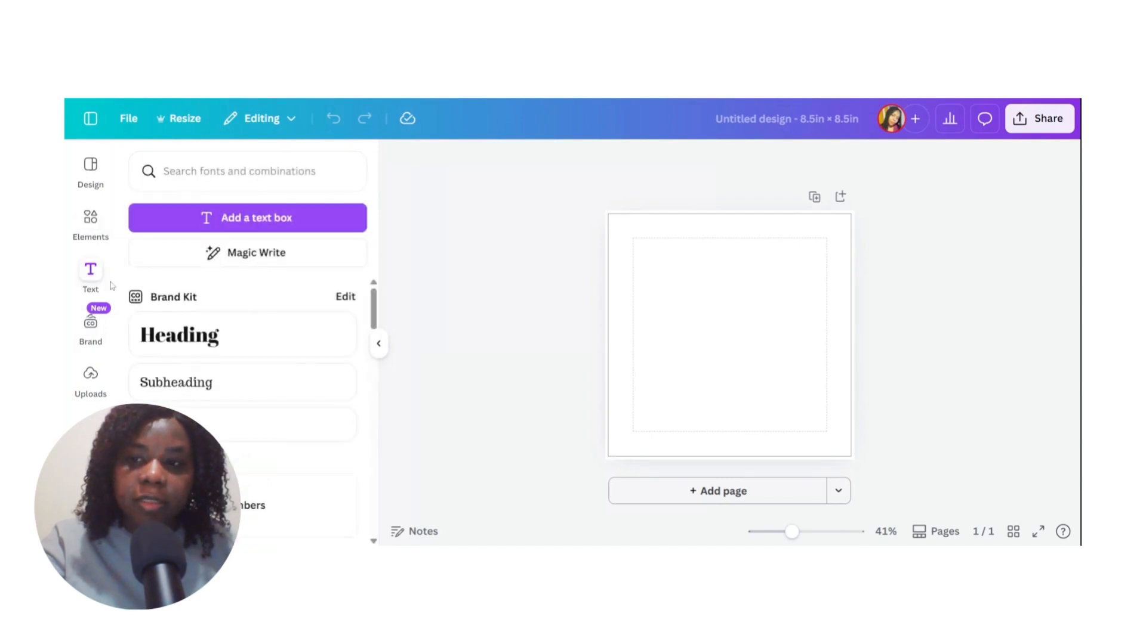
click(216, 338)
double_click(710, 335)
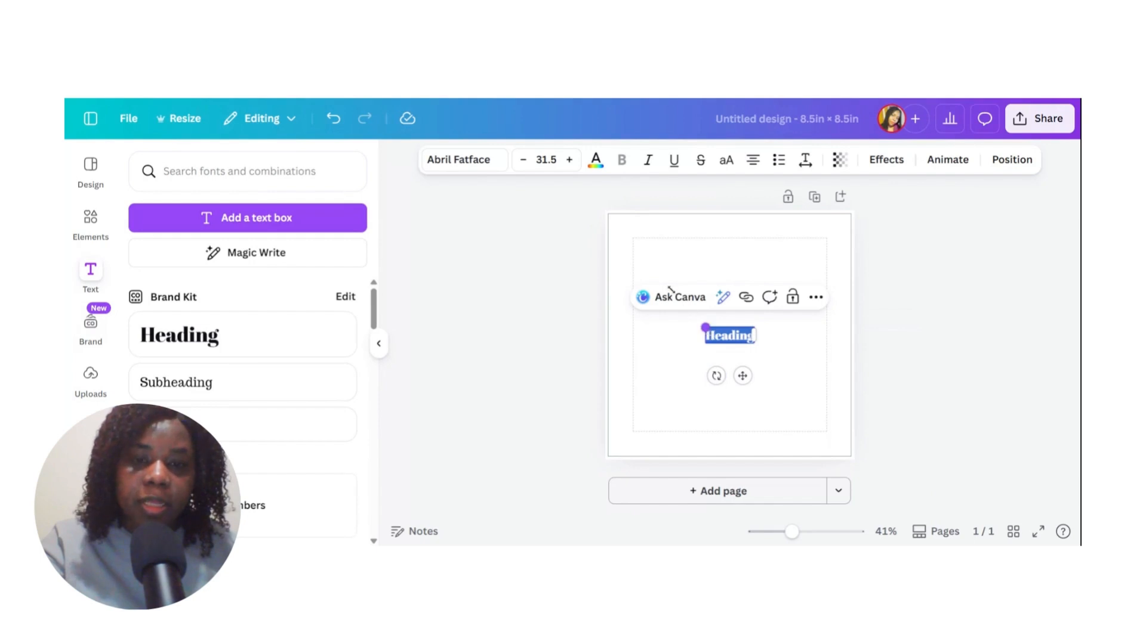
drag(757, 345, 820, 362)
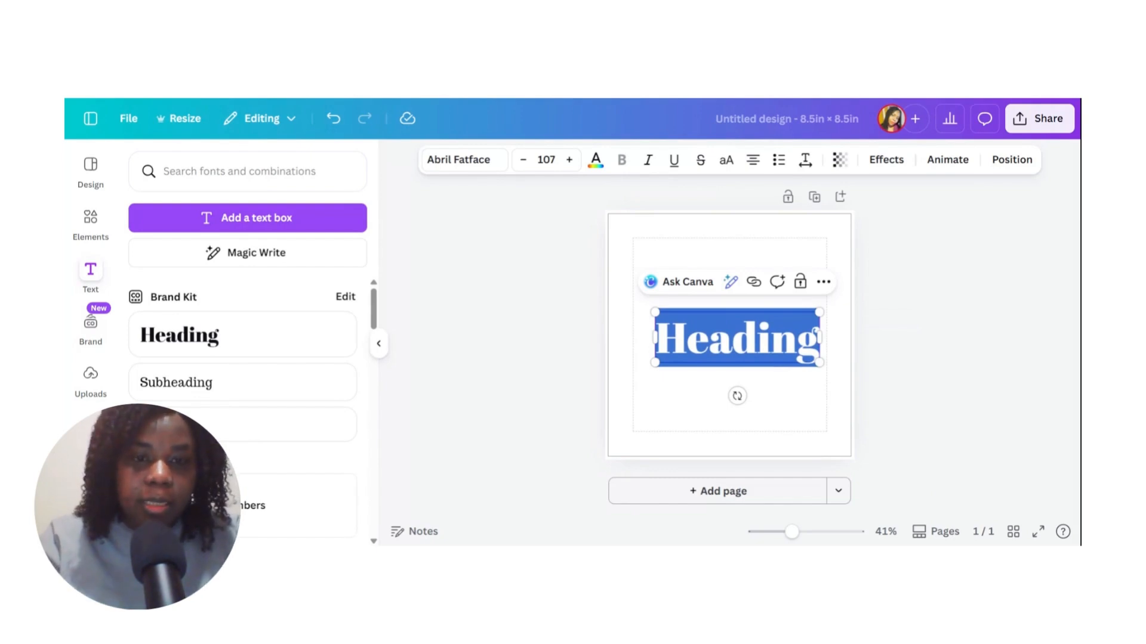
text(TH)
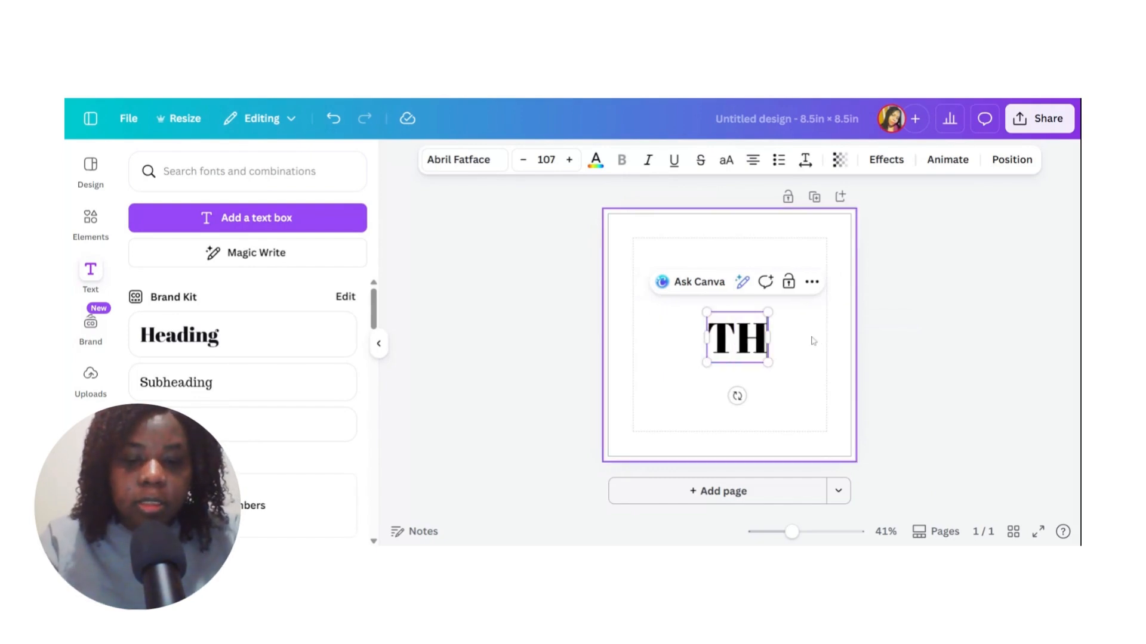
text(IS BOOK)
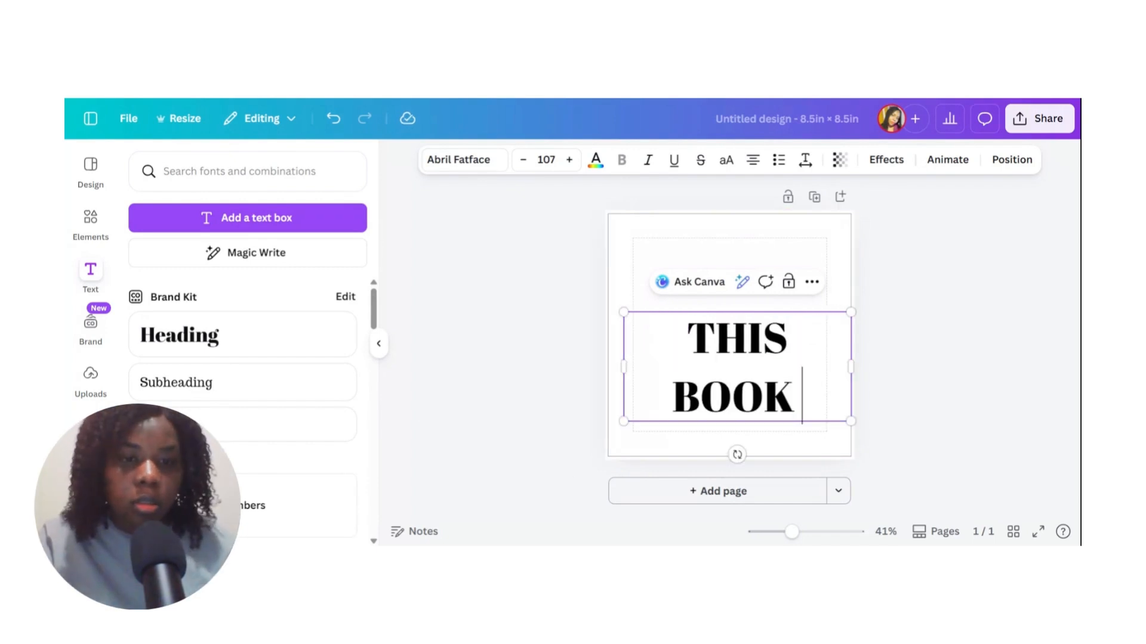
Move the THIS BOOK heading up to the top margin and shrink it to font size 74.4 so it fits one line.
click(892, 352)
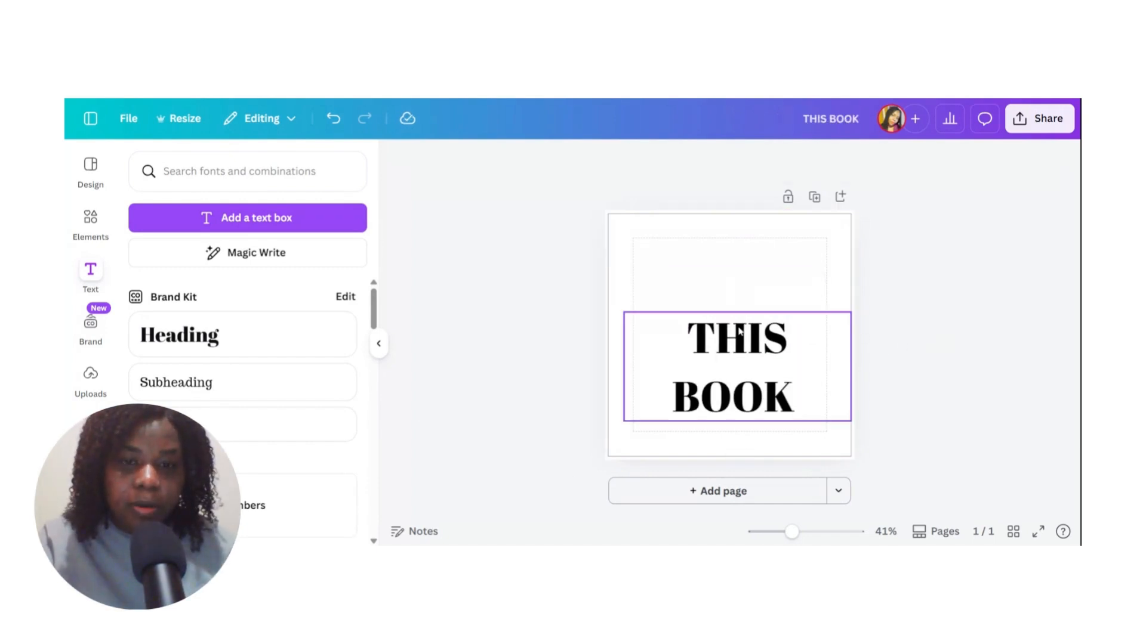
drag(731, 334, 707, 260)
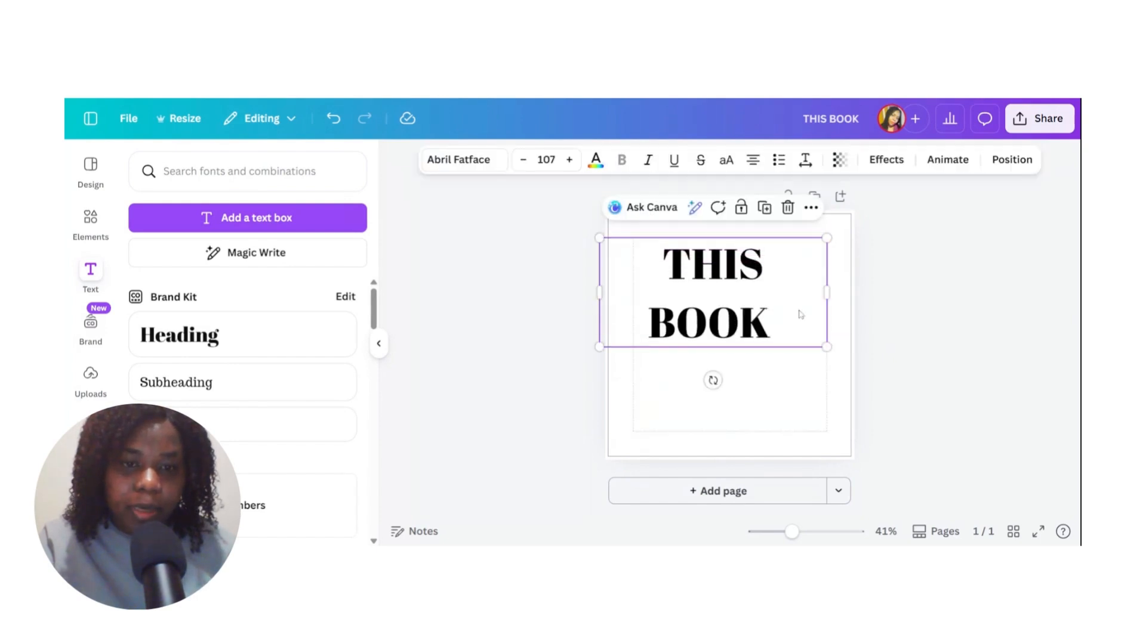
drag(826, 347, 757, 314)
drag(769, 275, 903, 289)
click(903, 289)
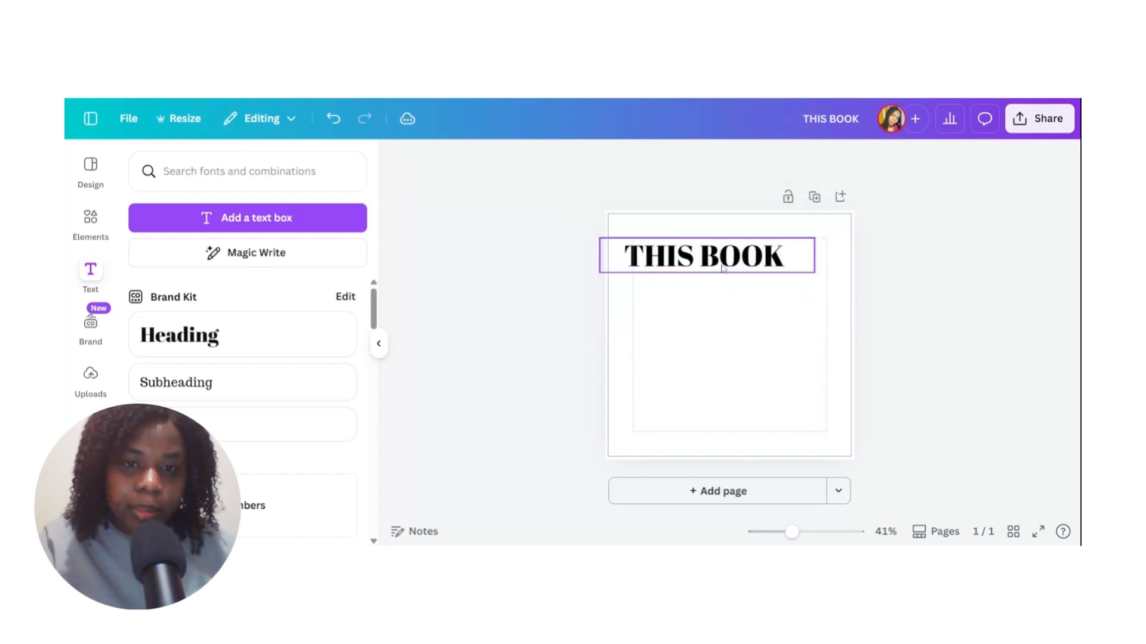
Reposition the THIS BOOK heading so its text sits inside the margin guides near the top of the page.
click(769, 283)
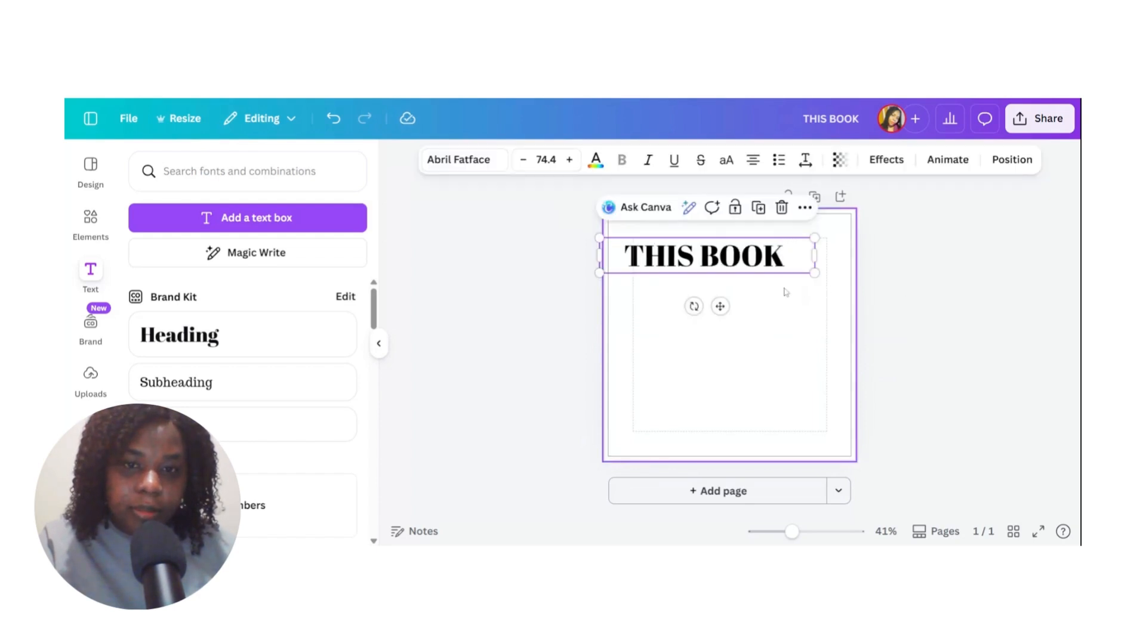
click(728, 286)
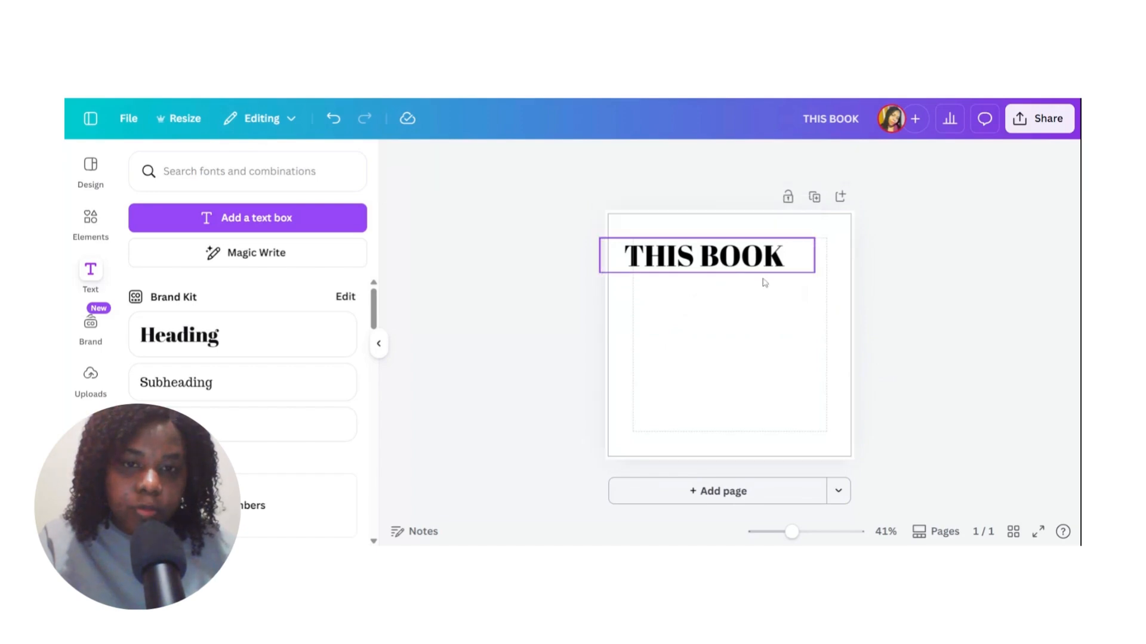
key(ctrl+z)
drag(753, 290, 693, 269)
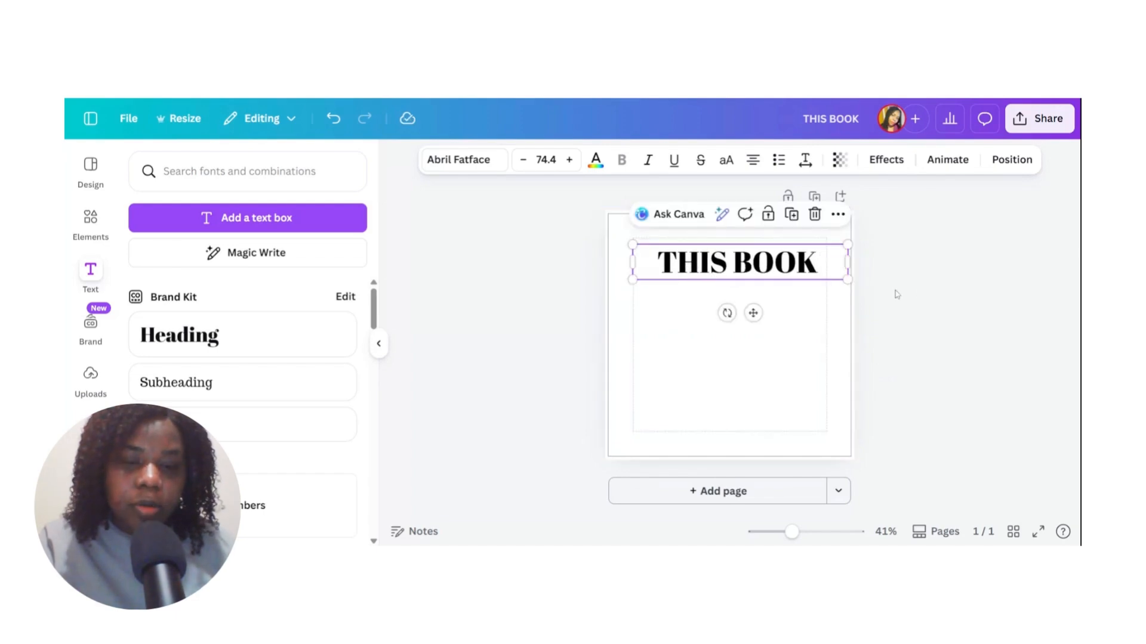
click(897, 294)
Duplicate the THIS BOOK heading, place the copy directly beneath it and replace its text with "BELONGS TO".
click(776, 260)
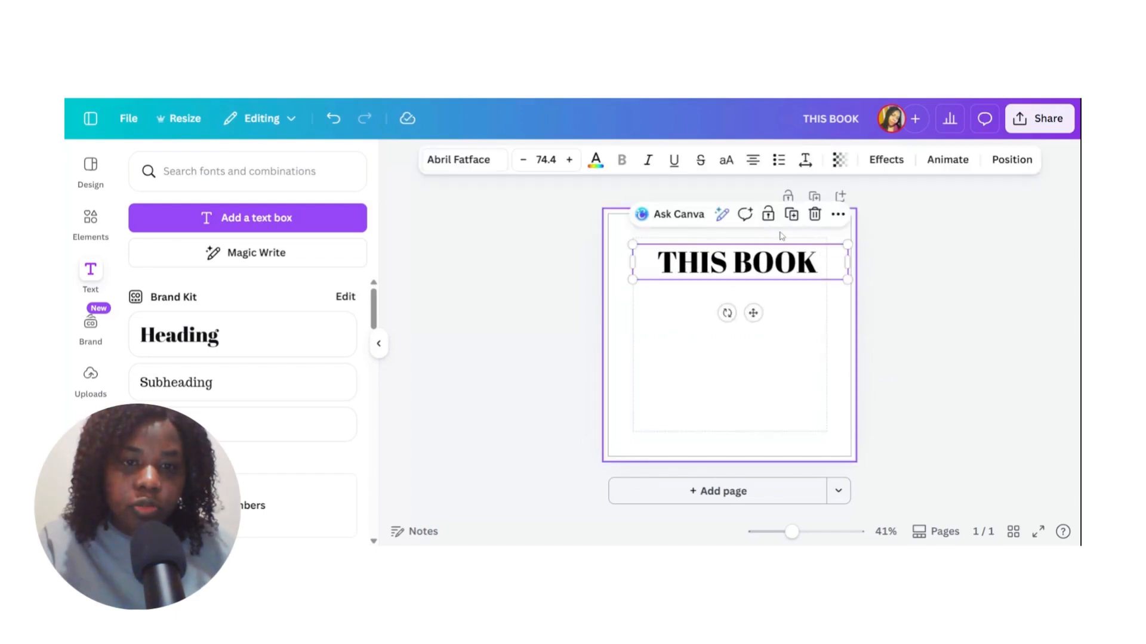
click(791, 214)
drag(796, 266, 762, 300)
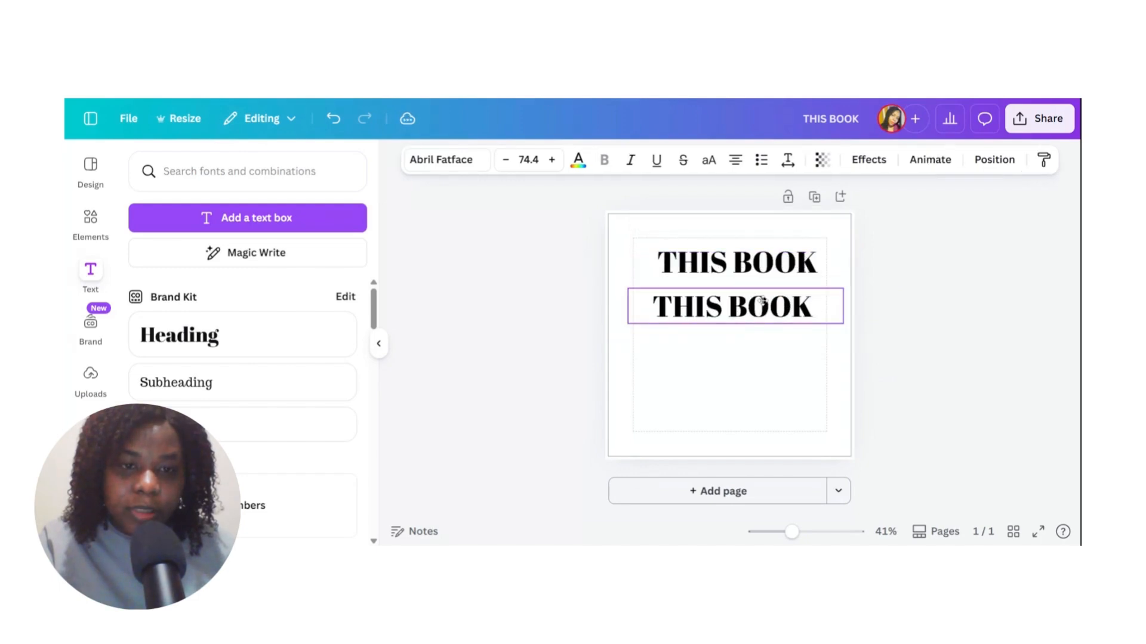
double_click(815, 308)
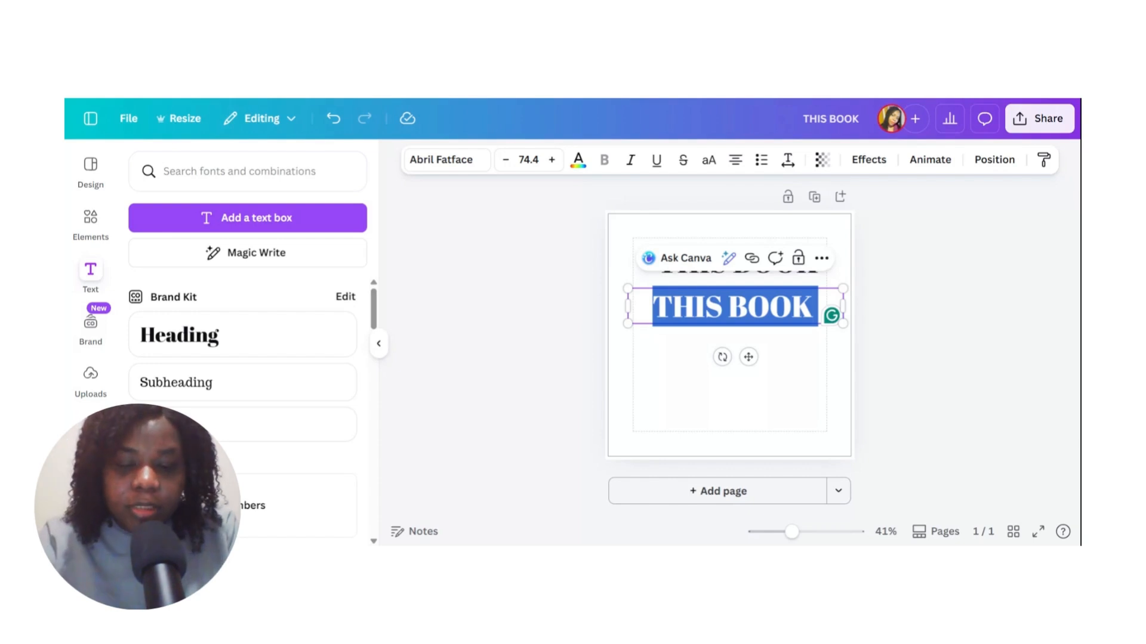
key(BackSpace)
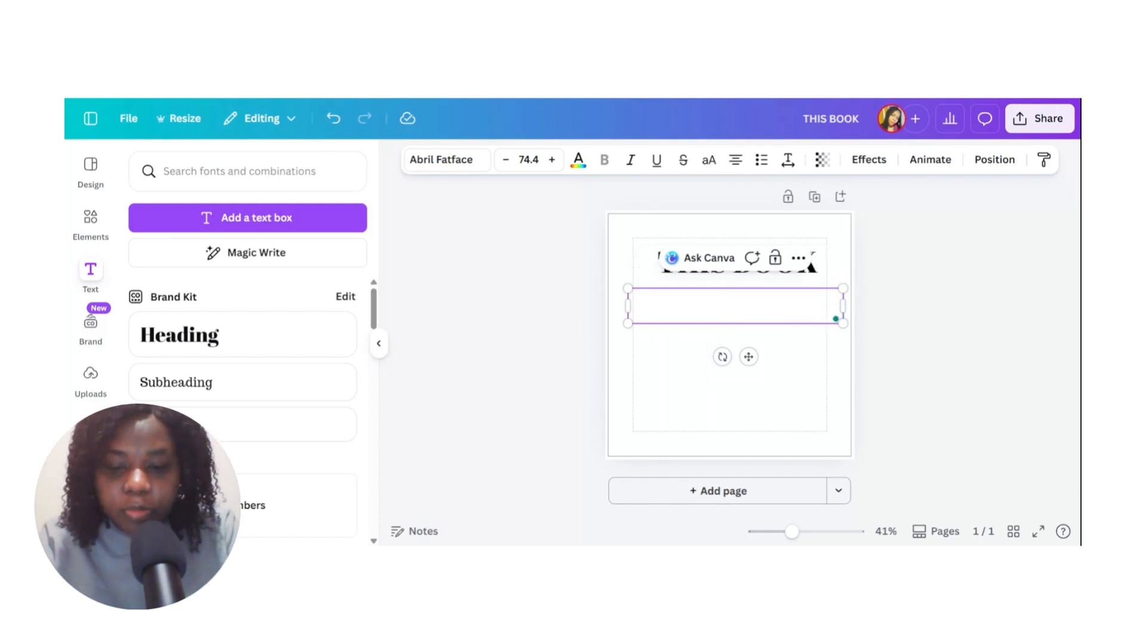
text(BELONGS TO)
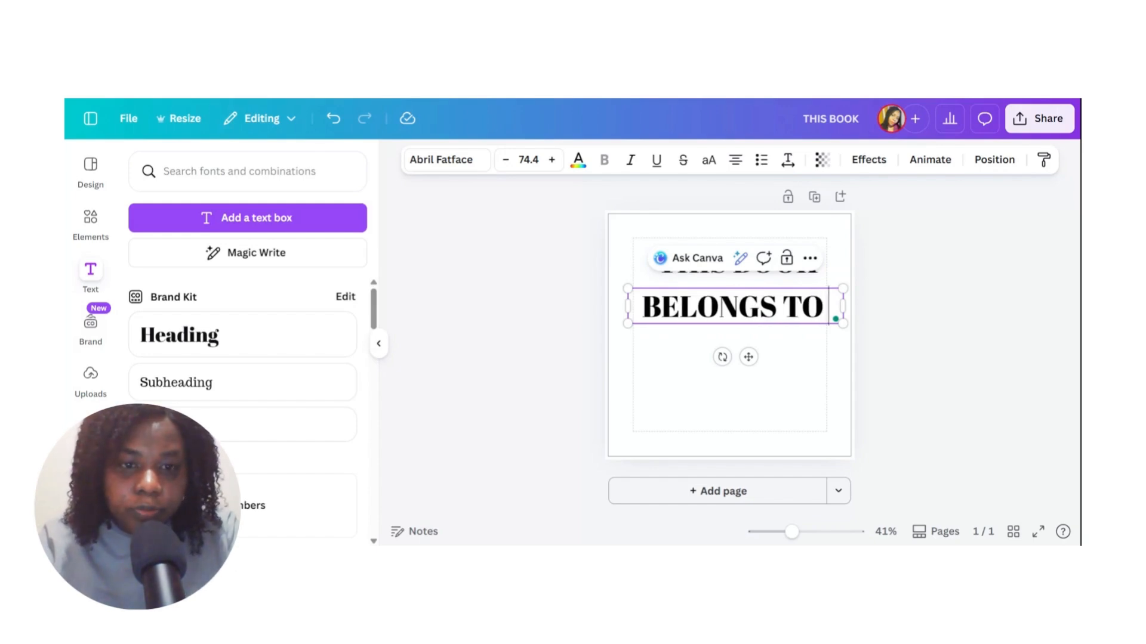
click(895, 345)
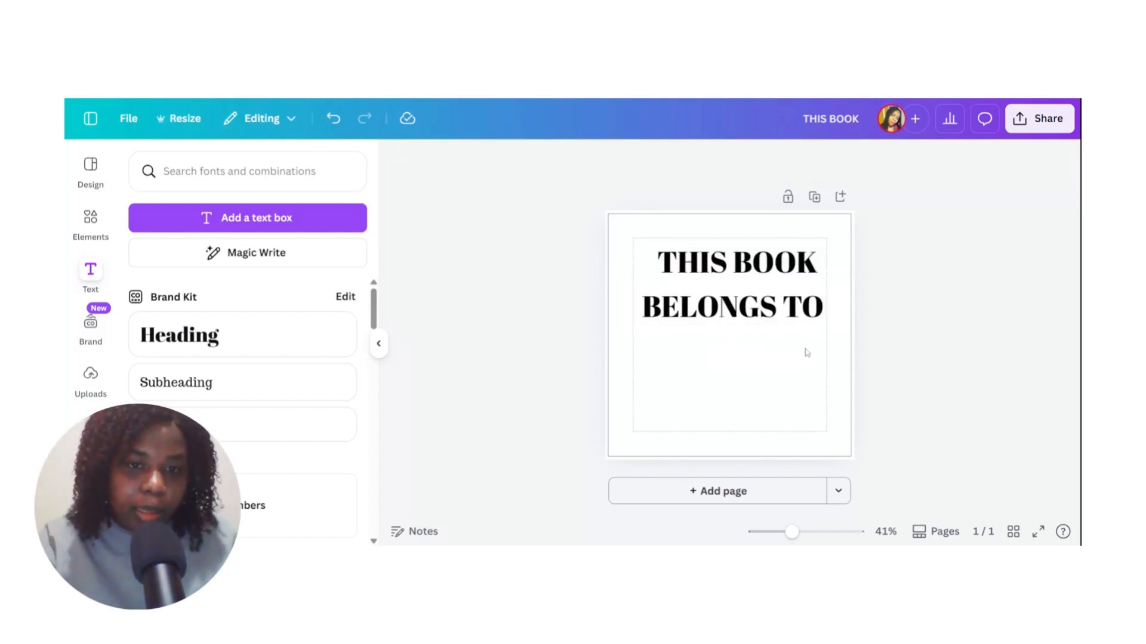
drag(765, 321, 793, 329)
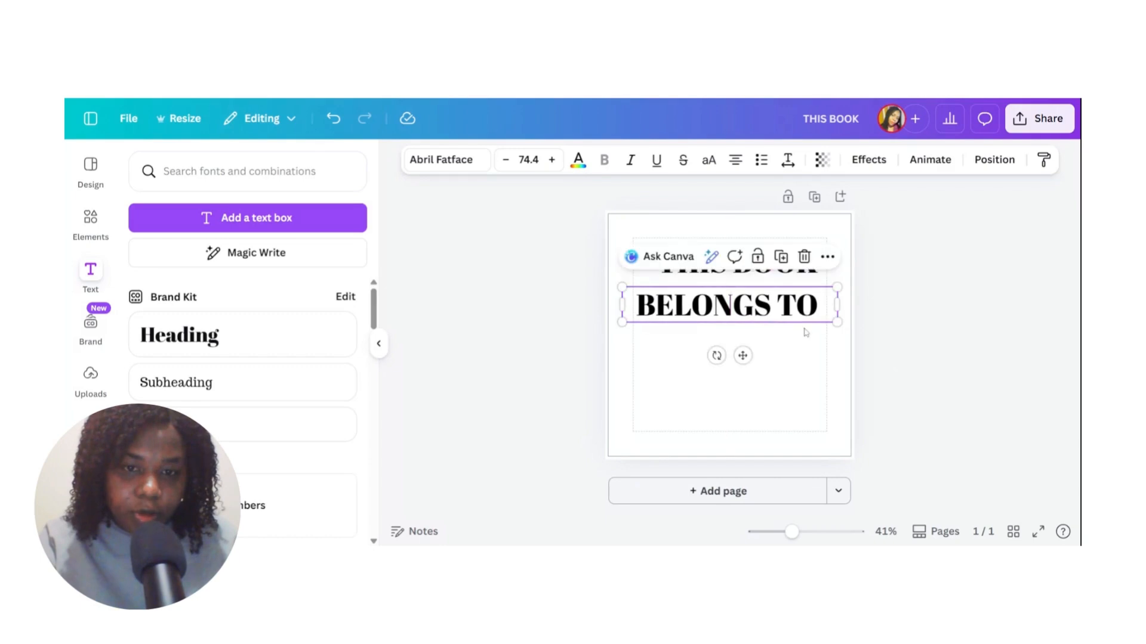
click(906, 369)
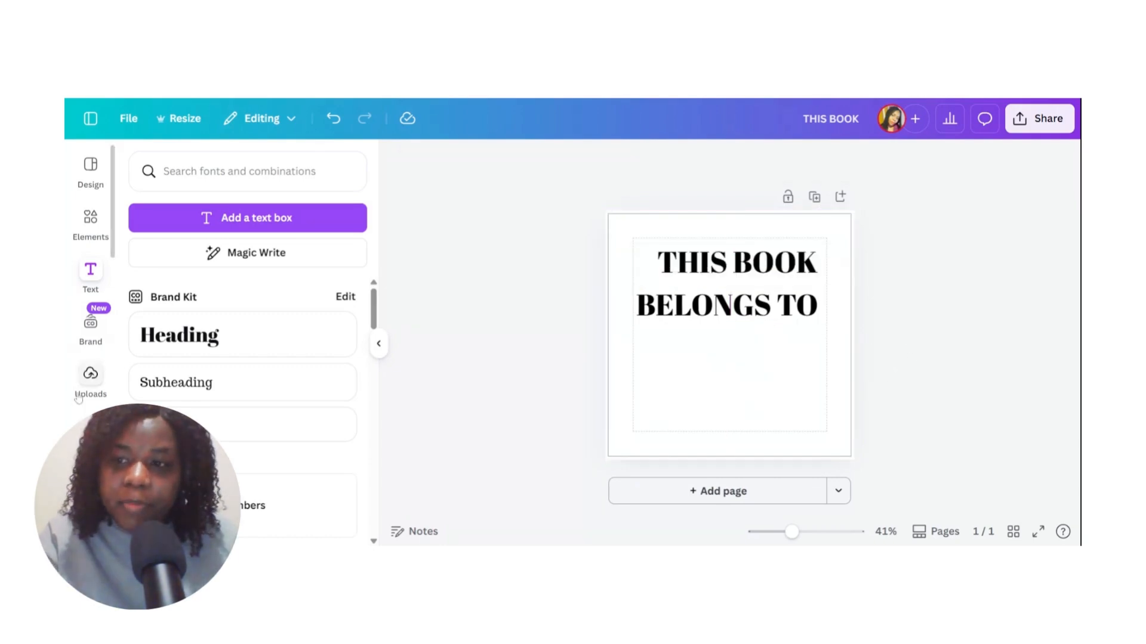
Add a horizontal line below BELONGS TO and extend both ends to nearly the width of the margin guides.
click(87, 226)
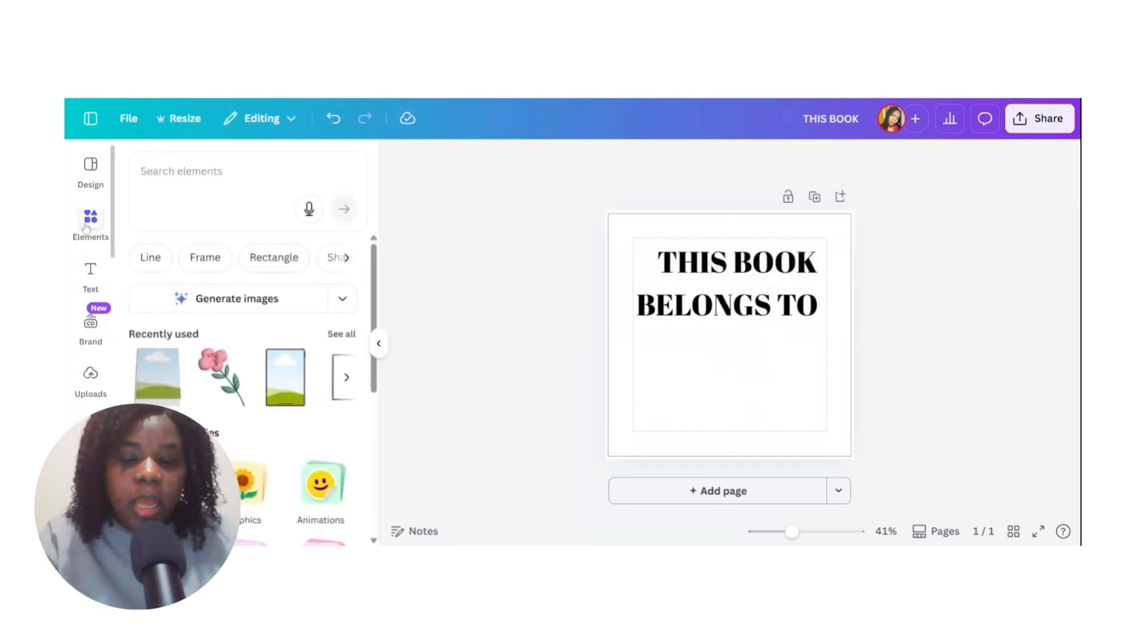
click(180, 172)
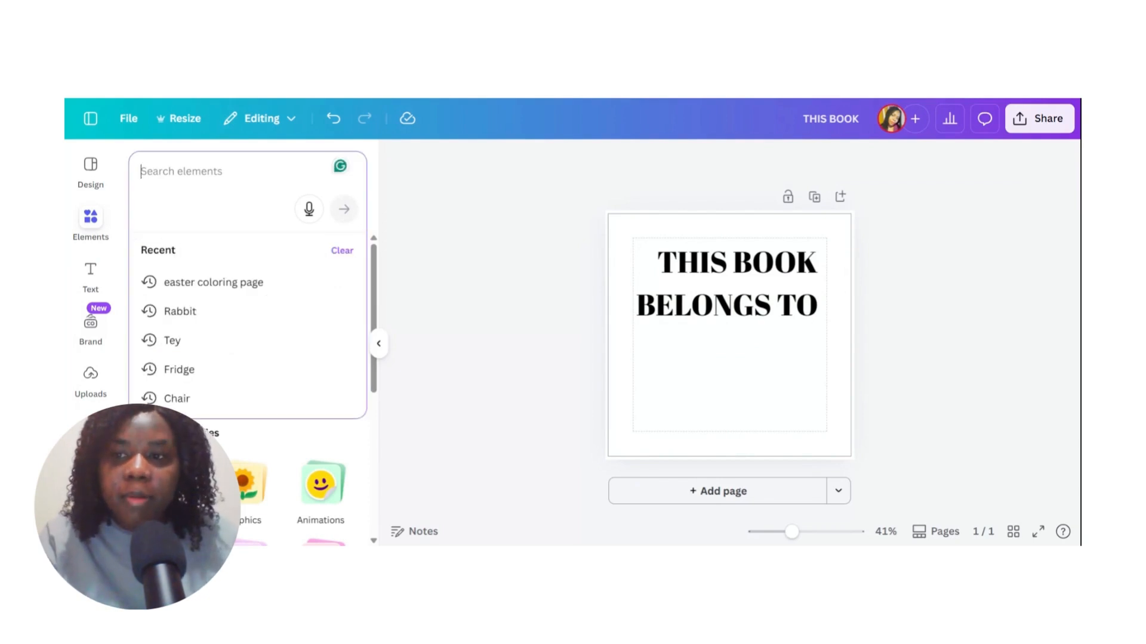
text(Li)
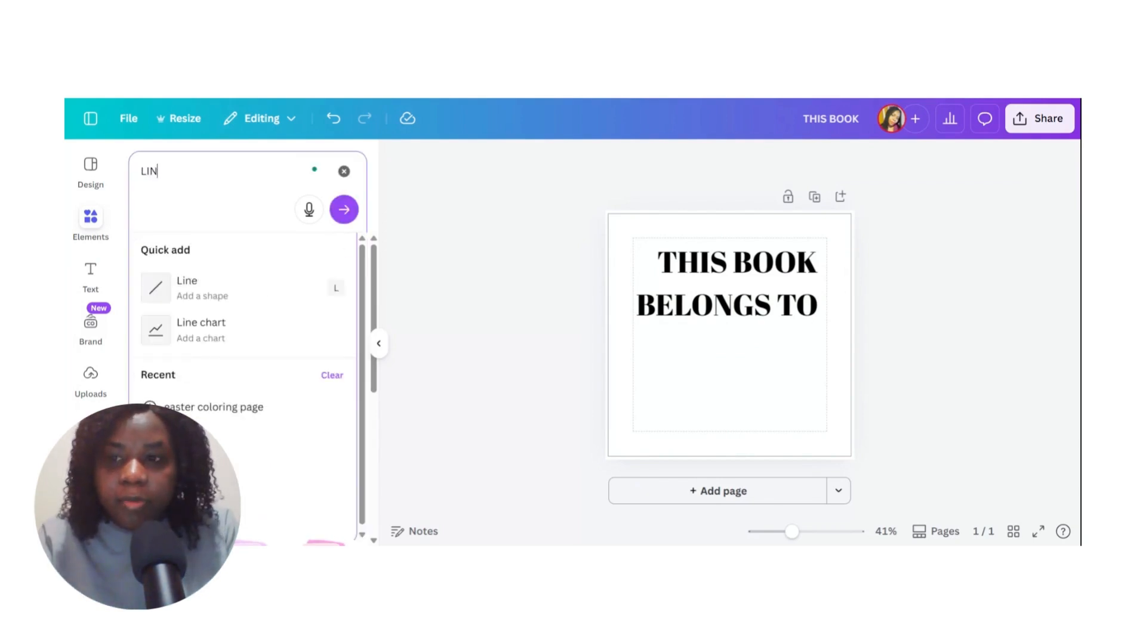
click(203, 296)
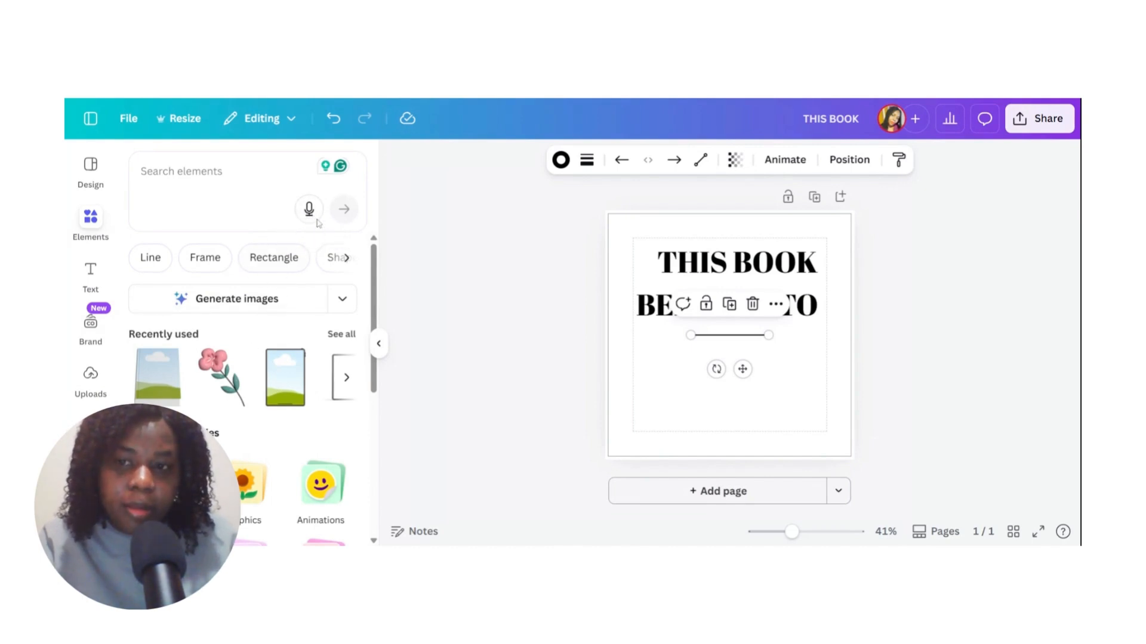
click(694, 334)
drag(691, 335, 643, 335)
drag(768, 334, 815, 335)
Duplicate the line downward to make four evenly spaced writing lines below the heading.
click(732, 309)
drag(732, 350, 729, 361)
click(729, 331)
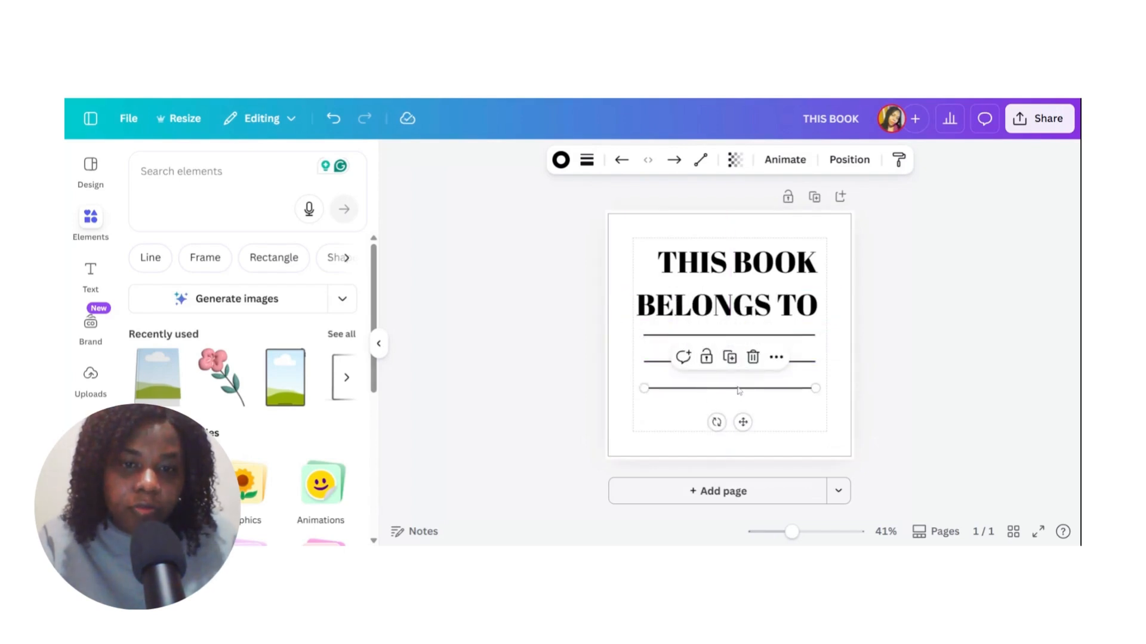
click(730, 356)
click(916, 385)
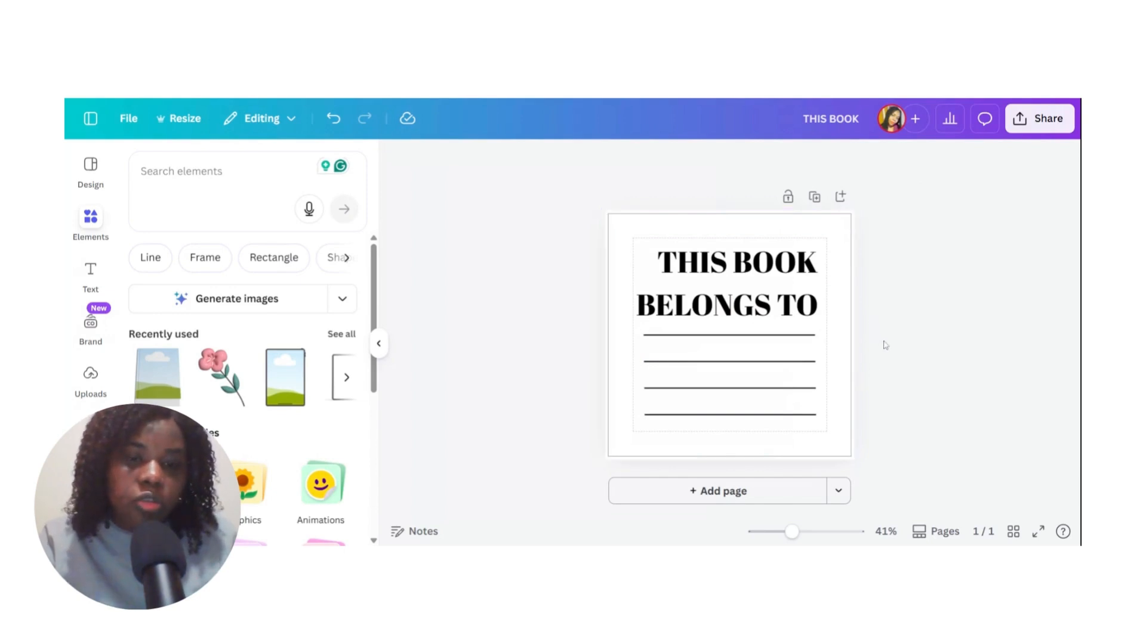
Add a blank second page after the "THIS BOOK BELONGS TO" page.
click(704, 494)
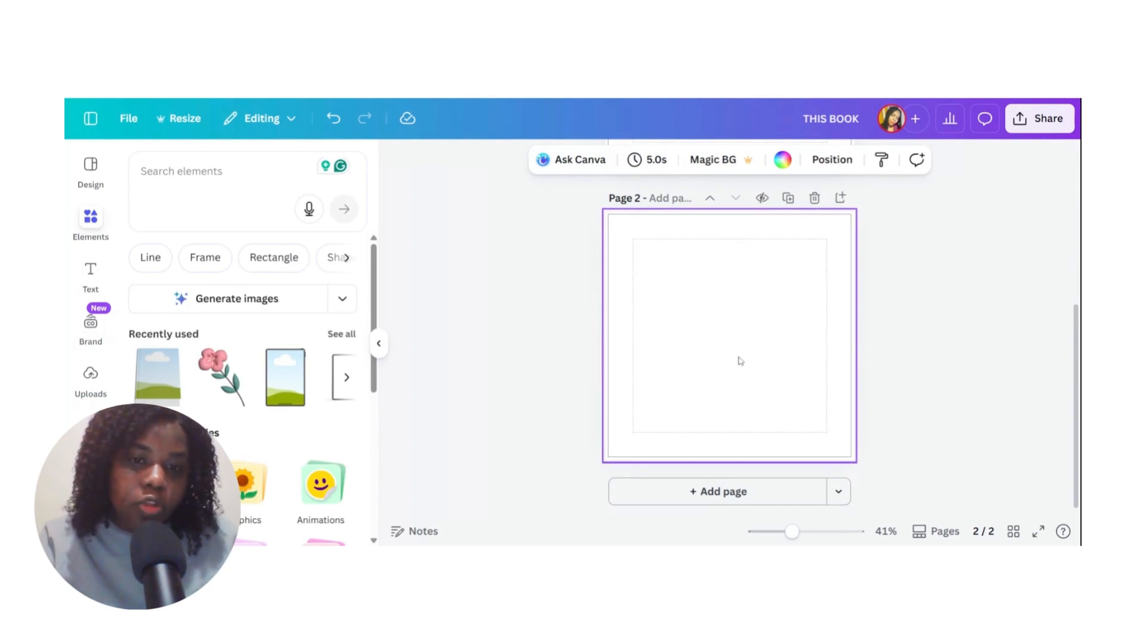
scroll(734, 364, up, 2)
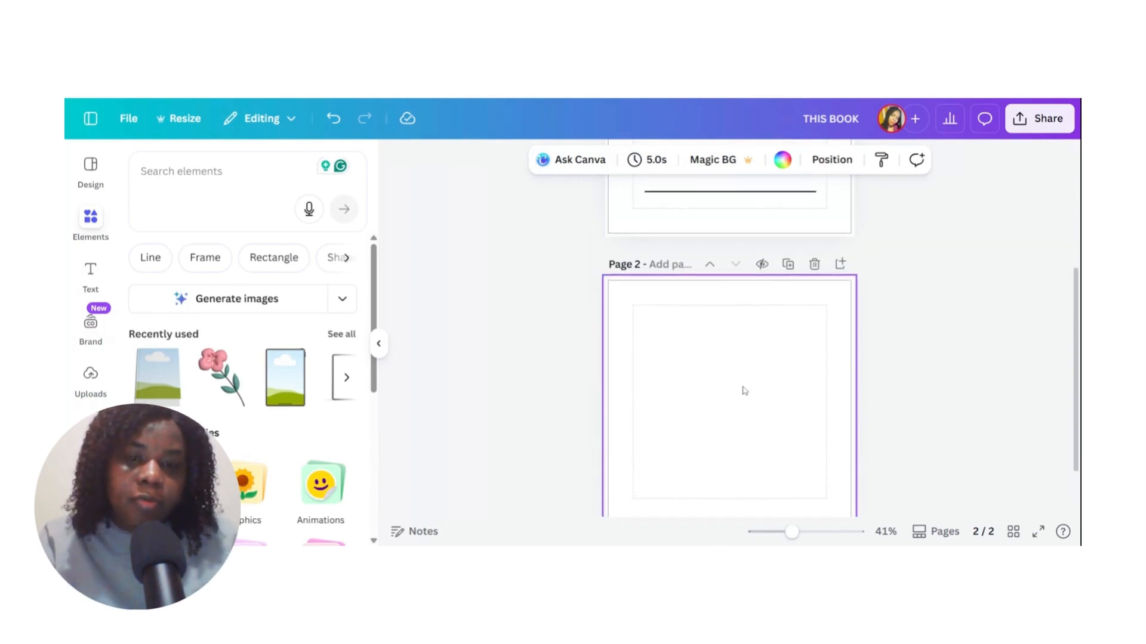
scroll(745, 391, down, 2)
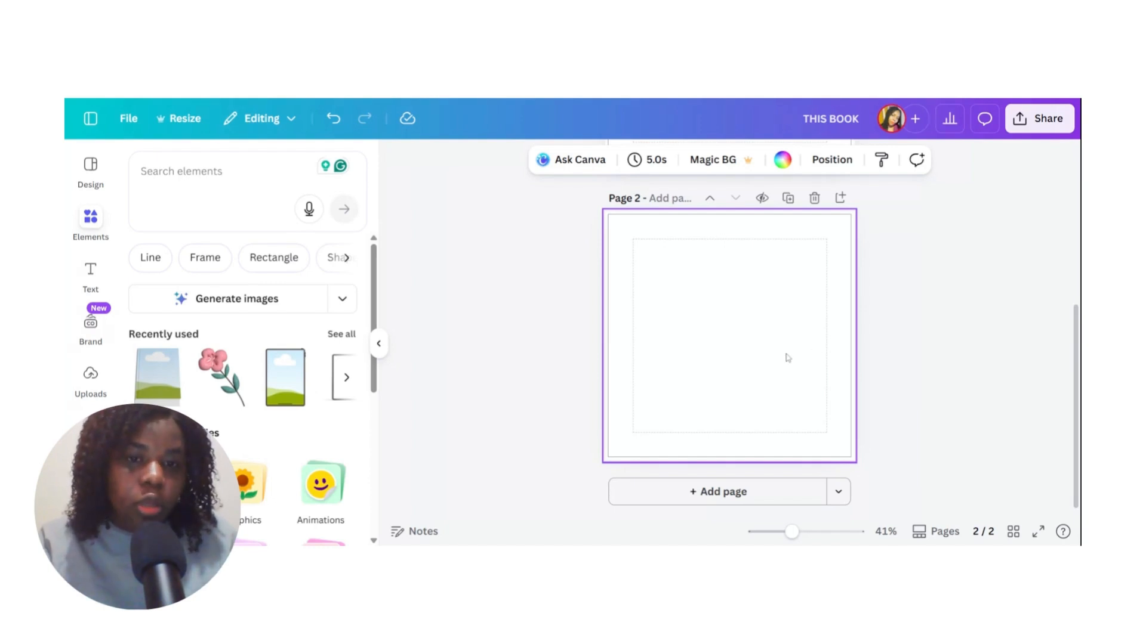
scroll(746, 266, up, 5)
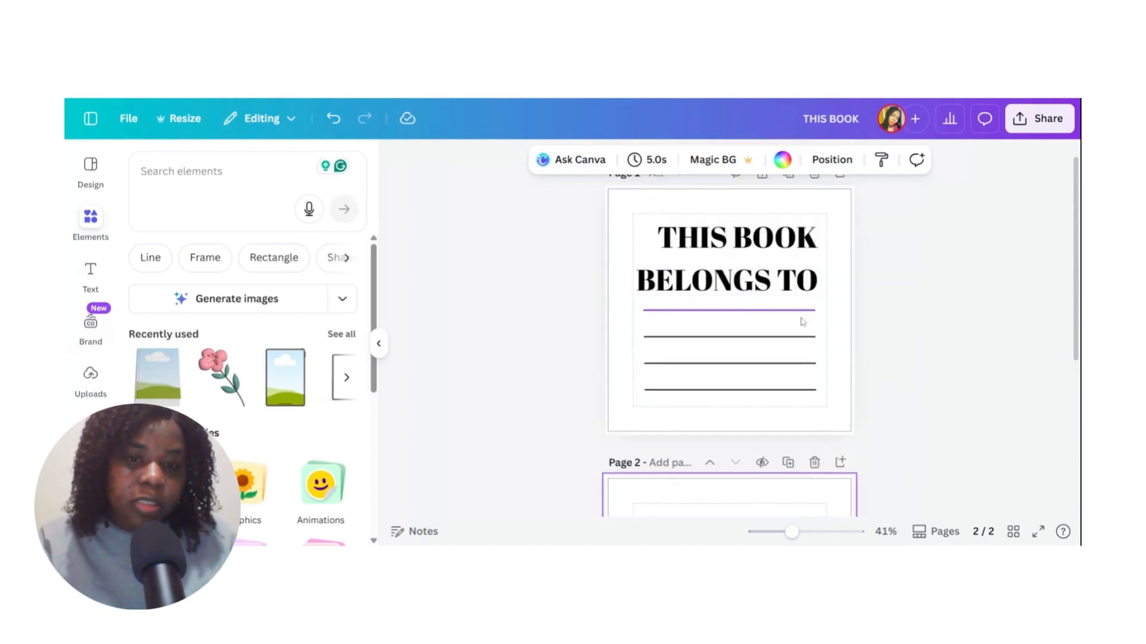
scroll(756, 428, down, 5)
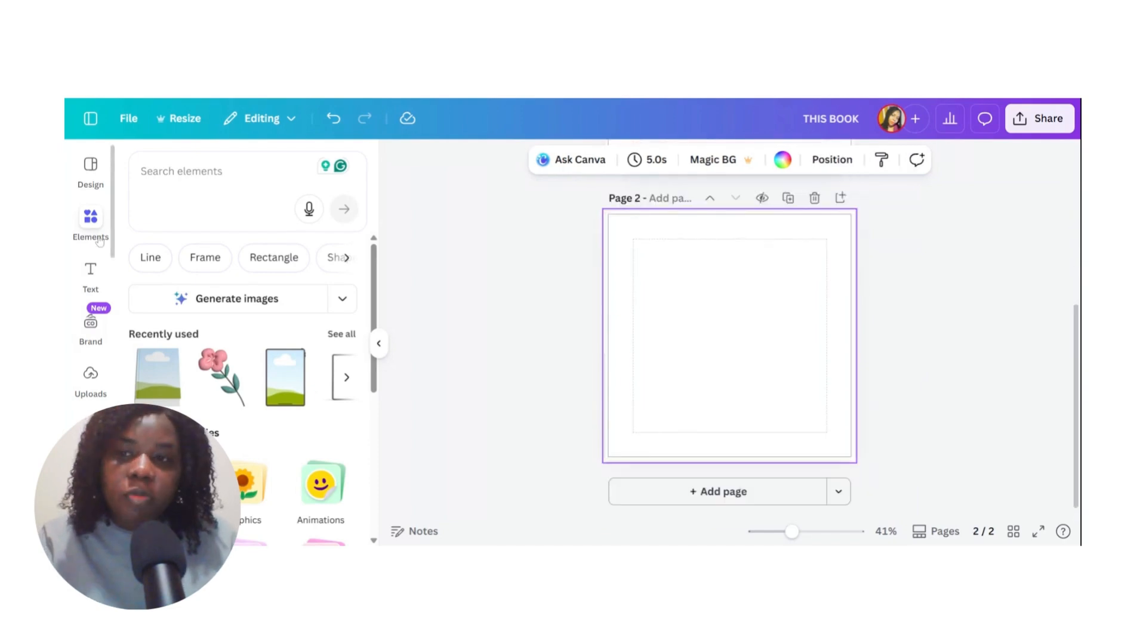
Search the elements for "easter coloring page" and browse the graphics and photo results.
click(191, 176)
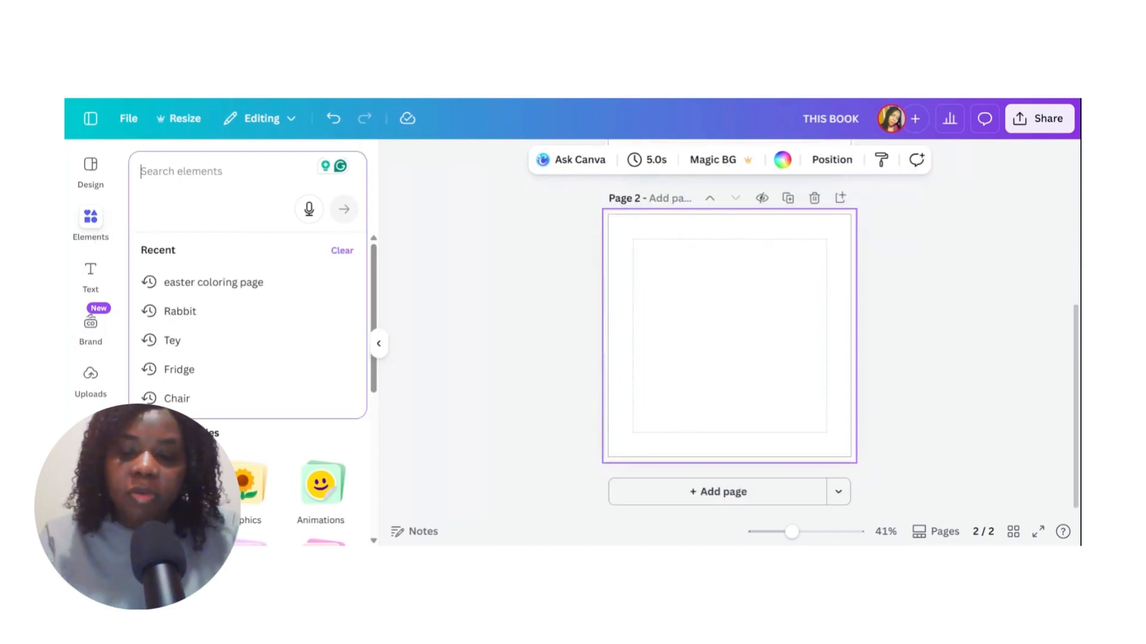
text(EASTER)
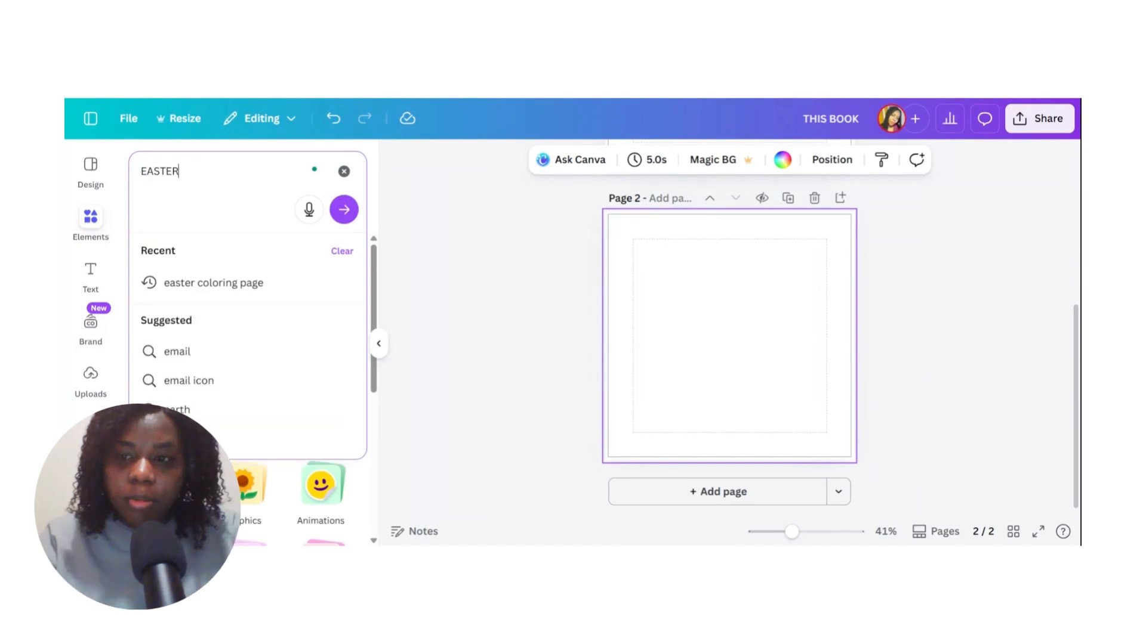
click(241, 297)
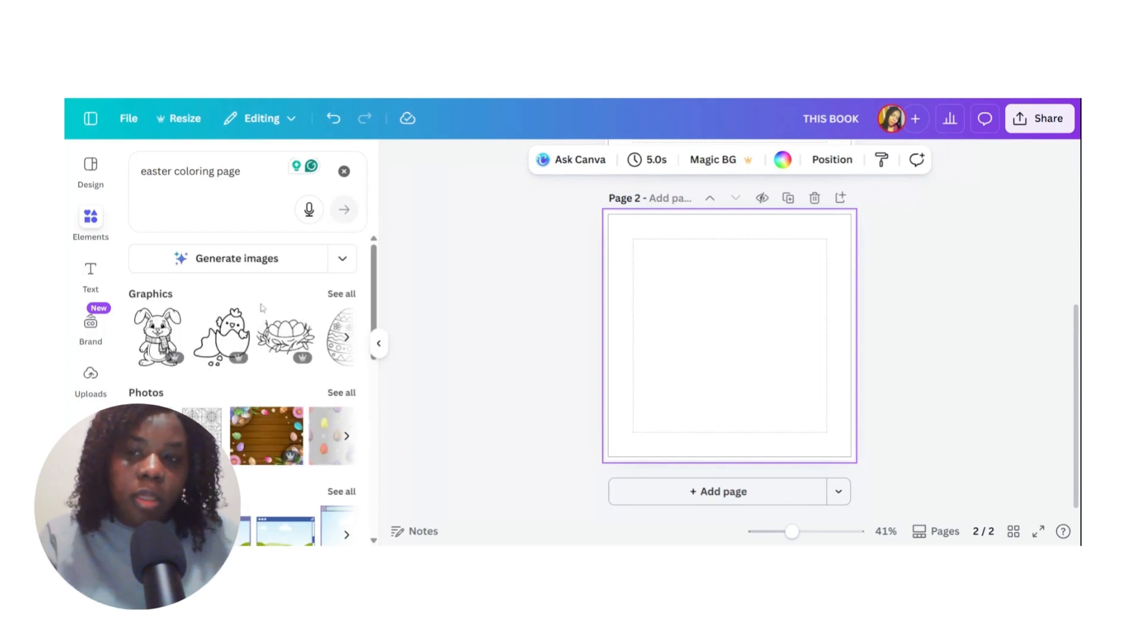
scroll(261, 308, down, 1)
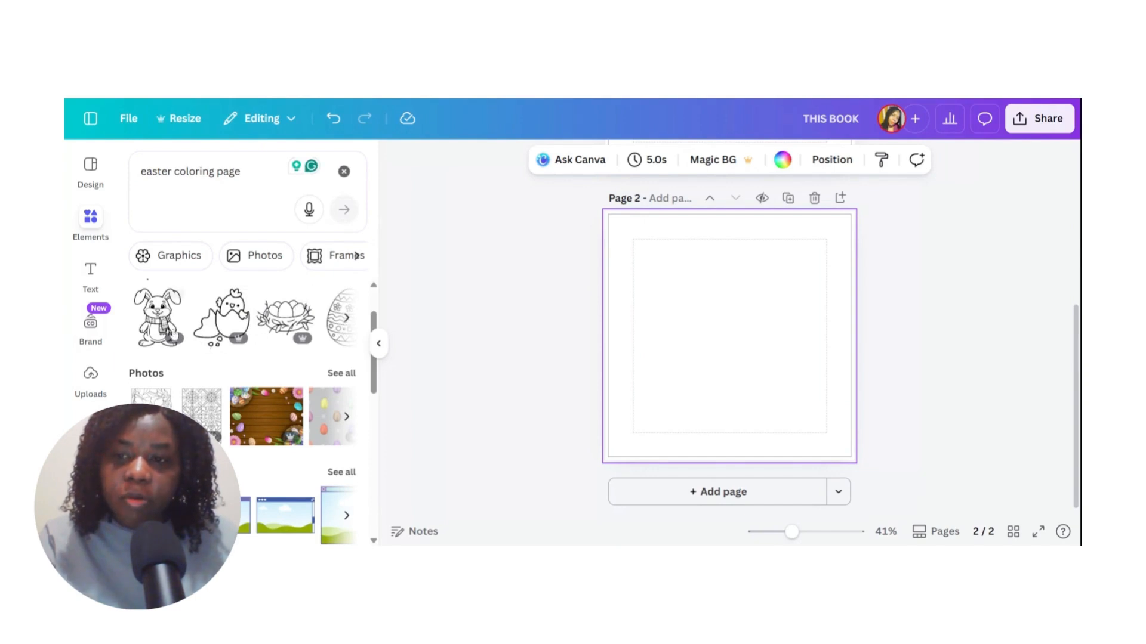
click(346, 318)
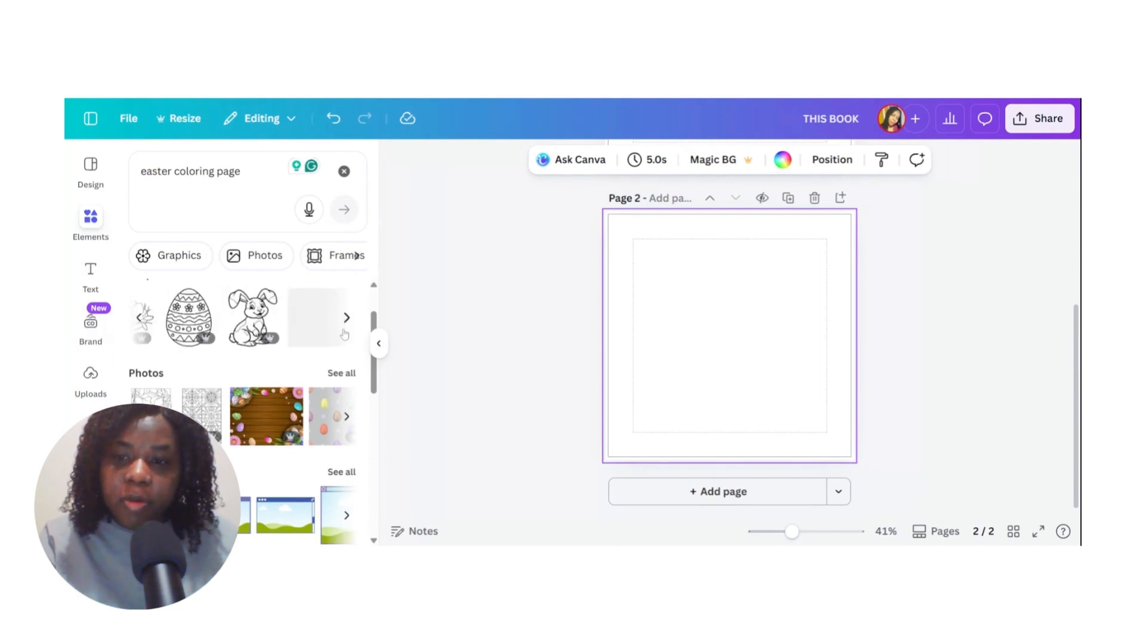
click(341, 373)
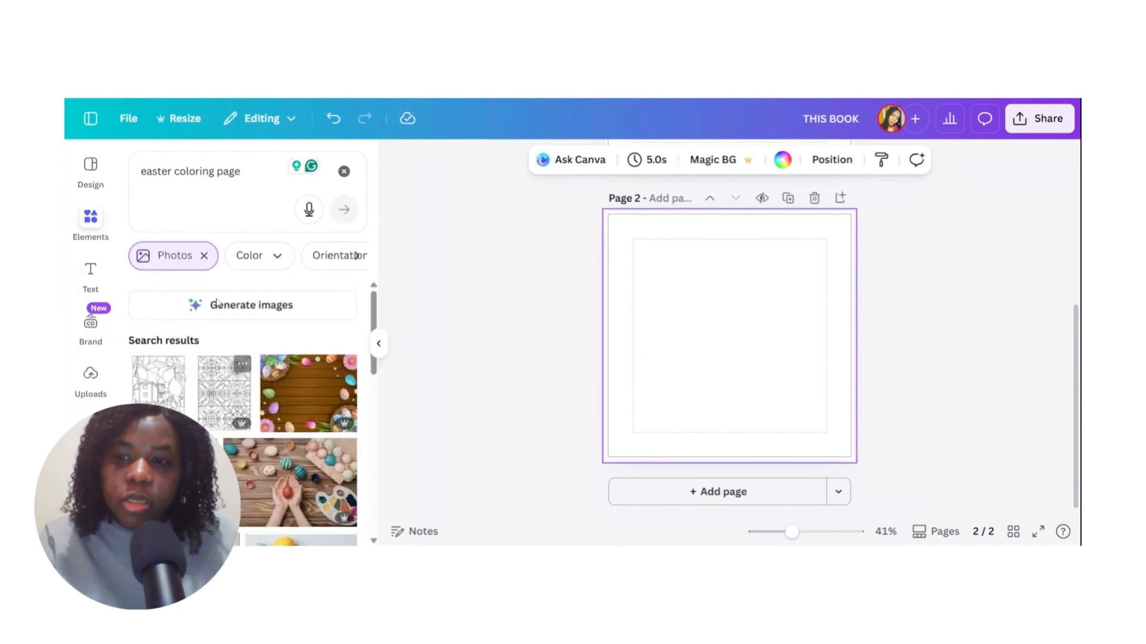
Change the elements search from "easter coloring page" to "easter OUTLINES" and run it.
click(241, 171)
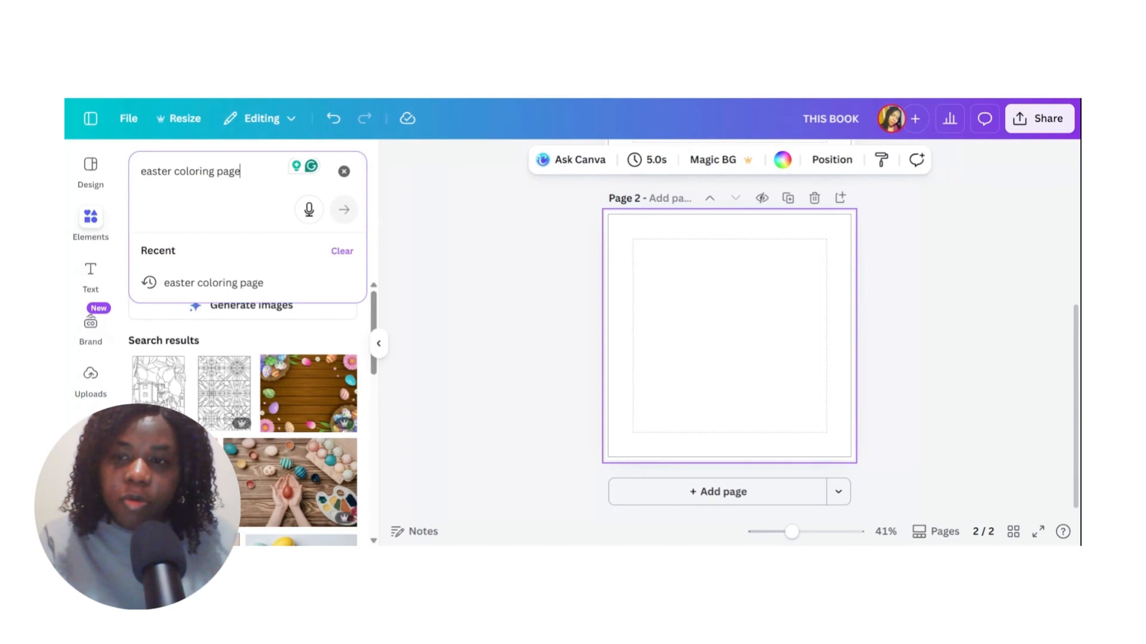
key(BackSpace)
key(BackSpace)
key(BackSpace)
key(BackSpace)
key(BackSpace)
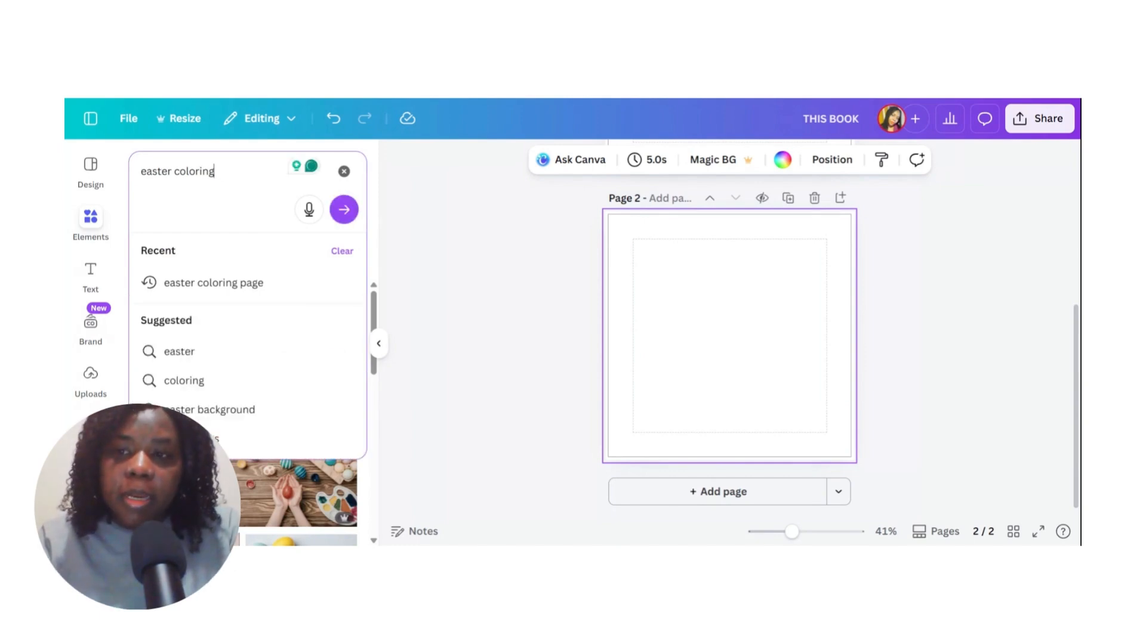
key(BackSpace)
key(BackSpace)
key(BackSpace)
key(BackSpace)
key(BackSpace)
text(OU)
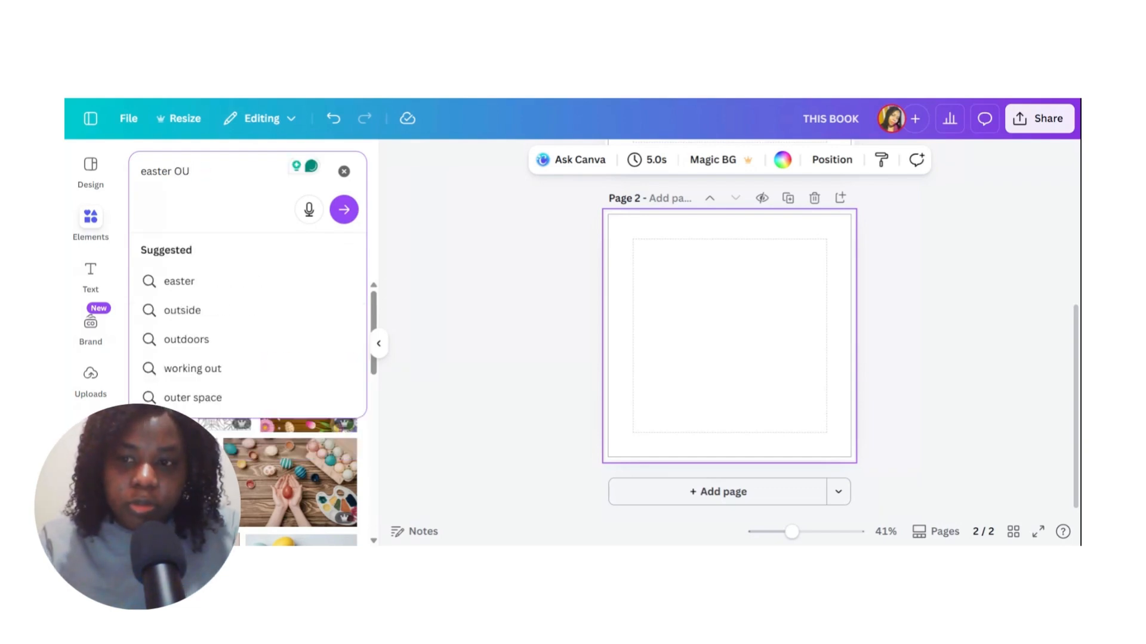
text(TLINES)
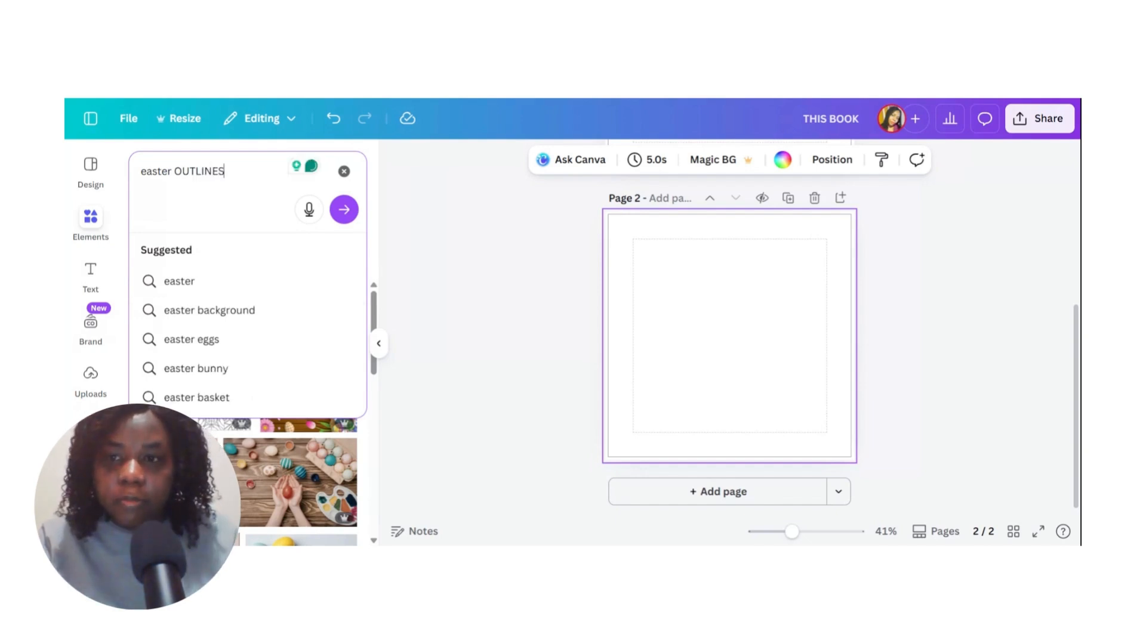
key(Return)
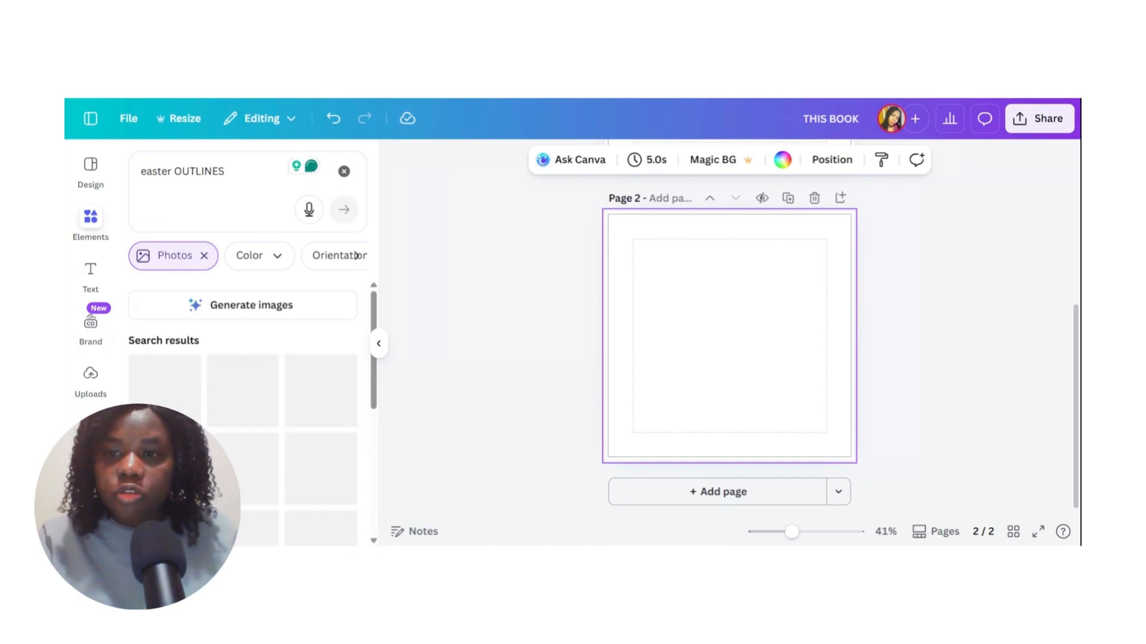
Remove the Photos filter, show all Graphics results for "easter OUTLINES", and browse the black-and-white outlines.
scroll(243, 354, down, 1)
scroll(248, 334, up, 1)
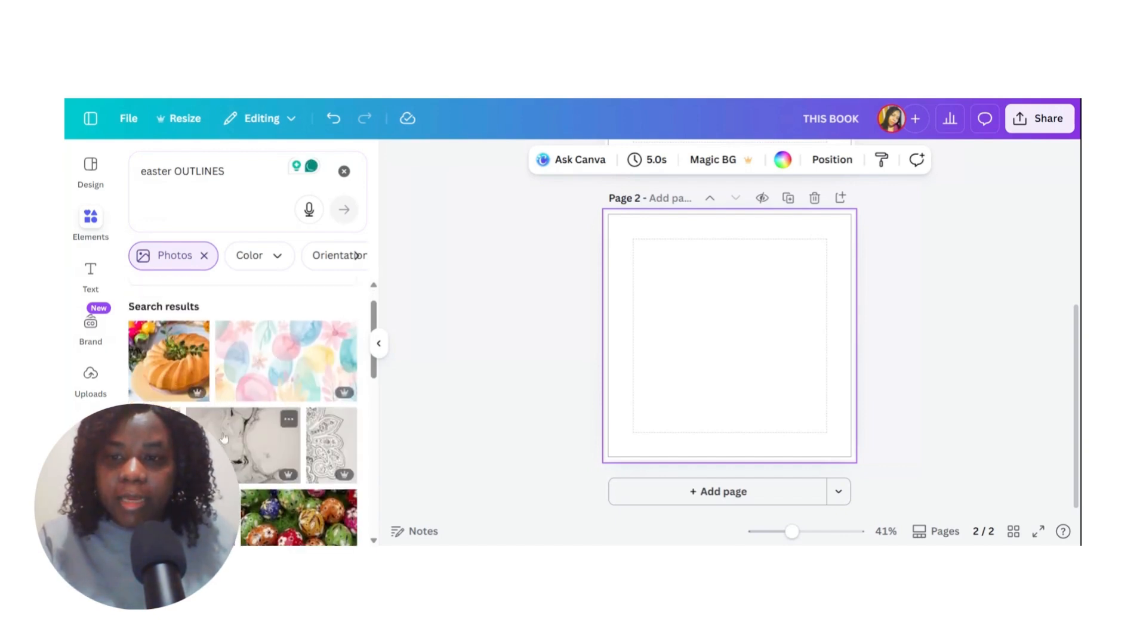
click(204, 256)
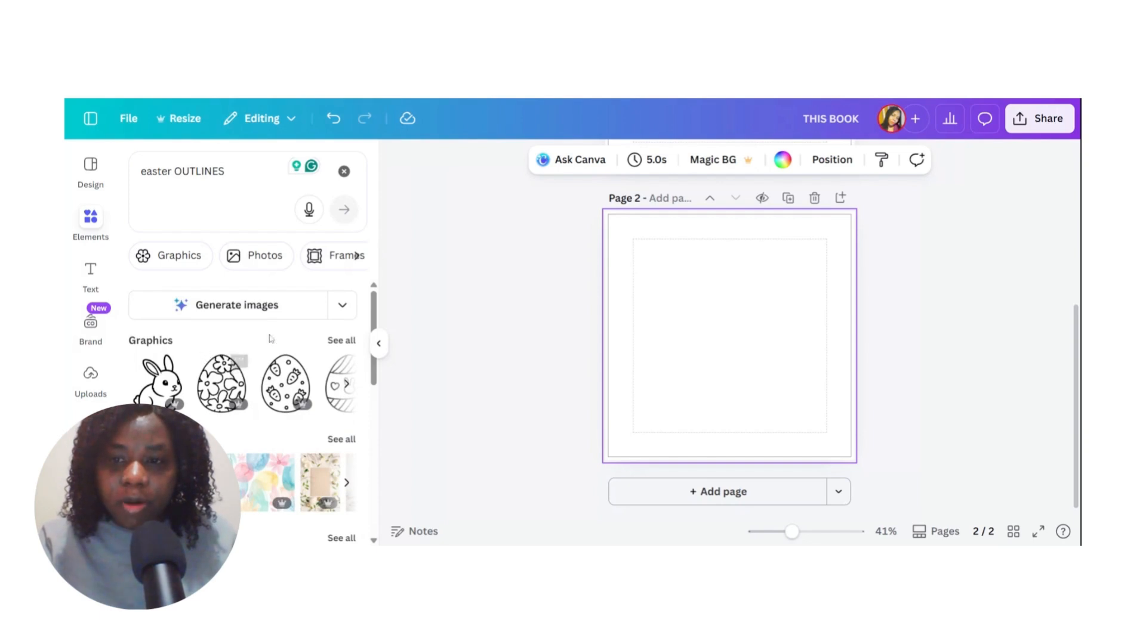
click(339, 341)
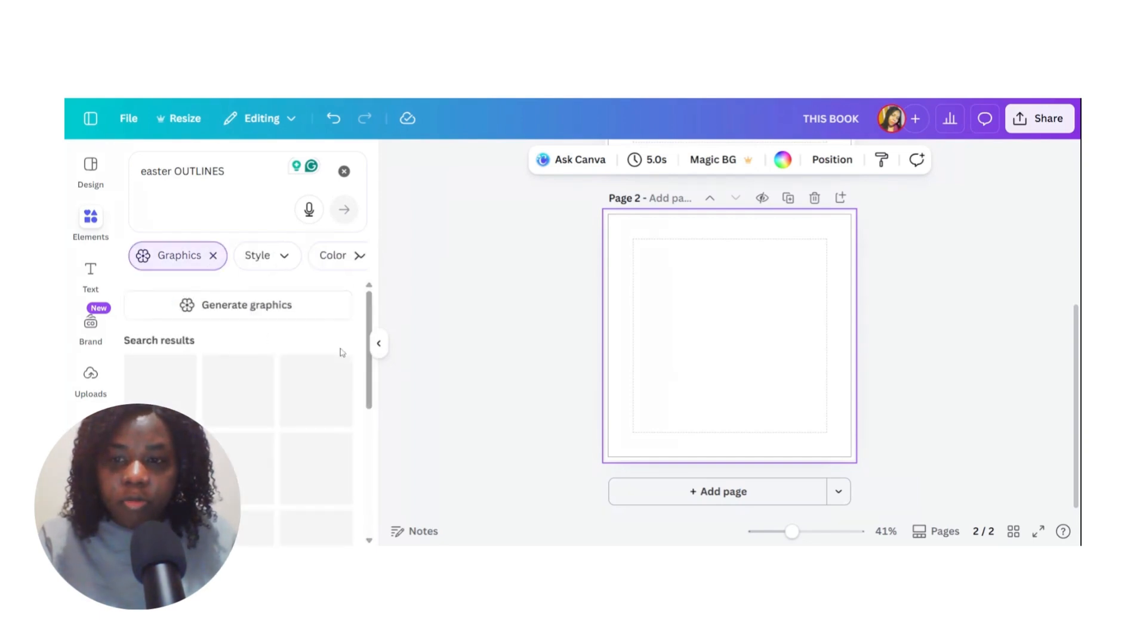
scroll(256, 376, down, 3)
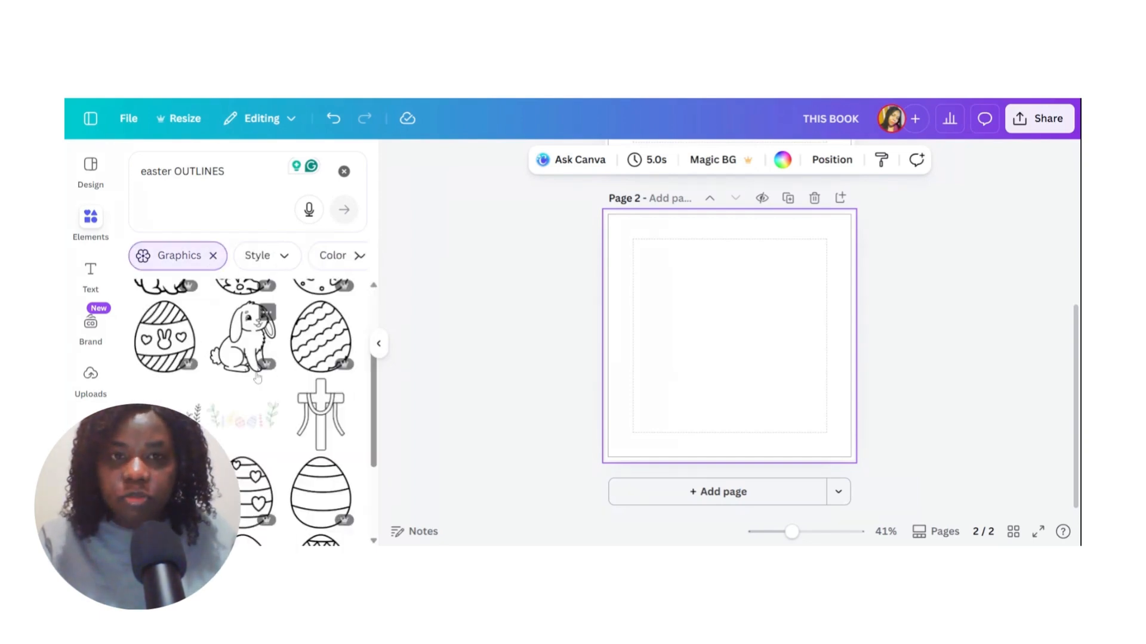
scroll(253, 394, down, 3)
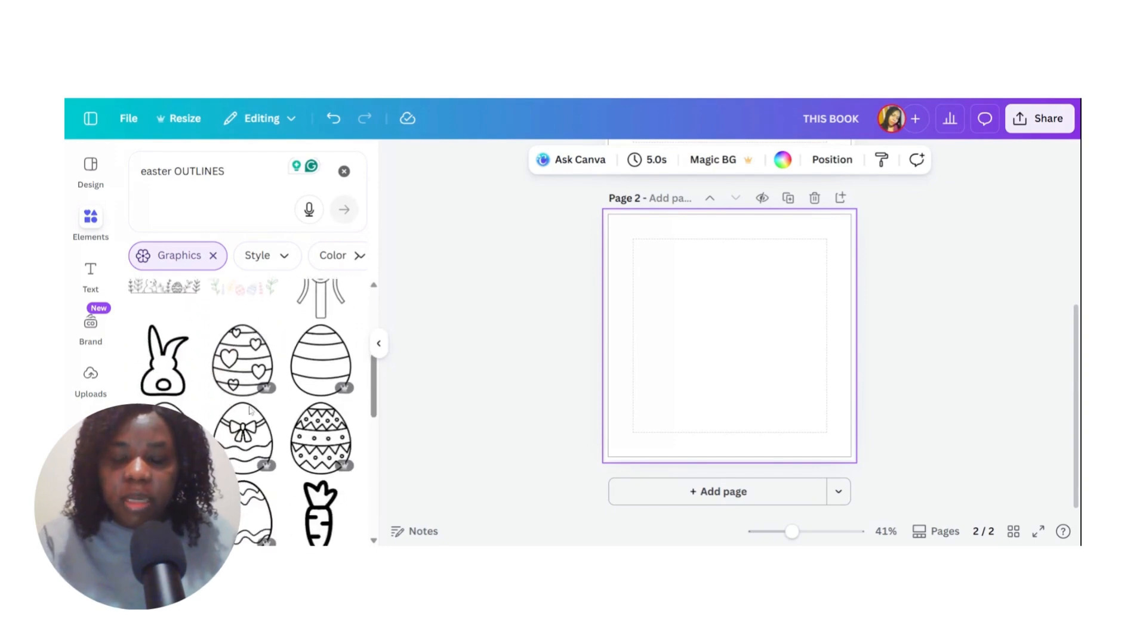
scroll(250, 412, down, 2)
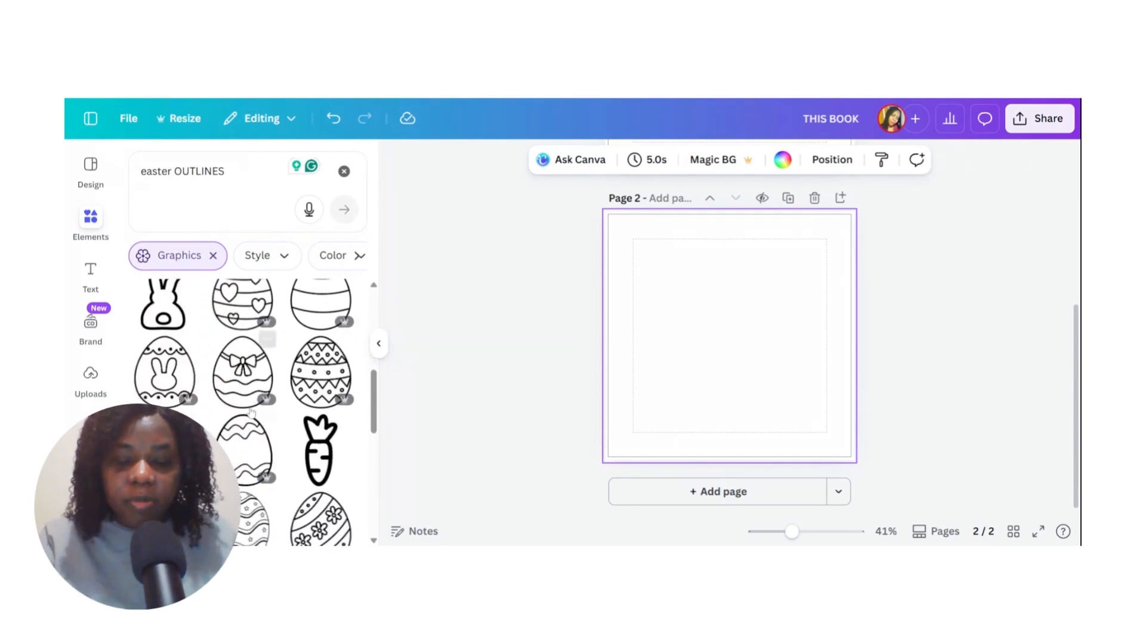
scroll(204, 420, down, 5)
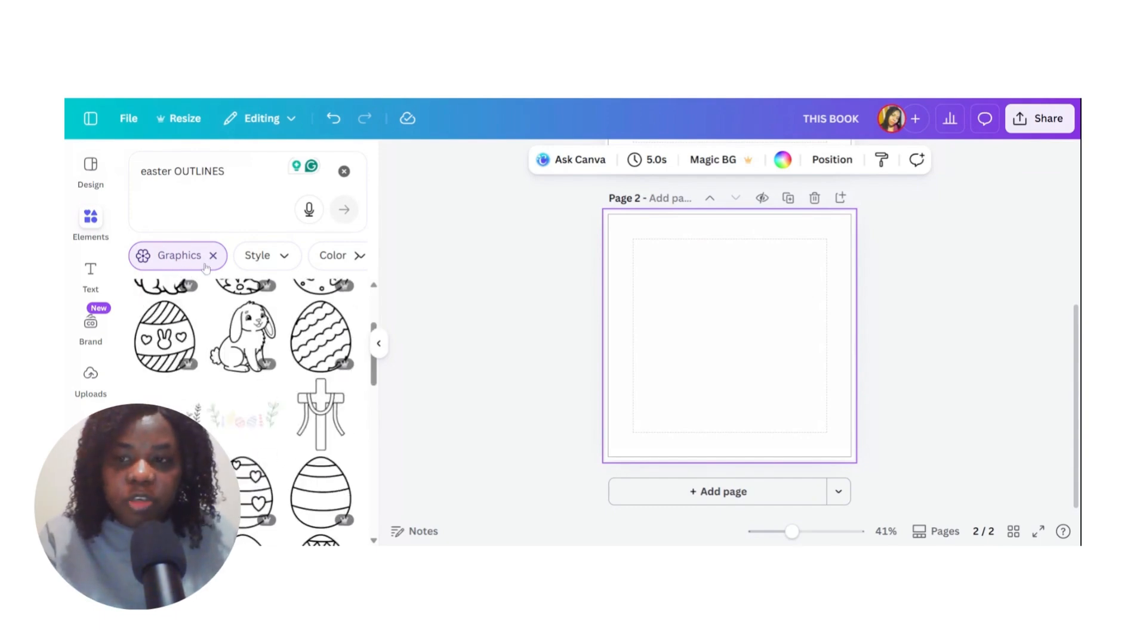
Review the available graphic style filters, such as Monoline, Lineart and Doodle, without choosing one.
click(283, 273)
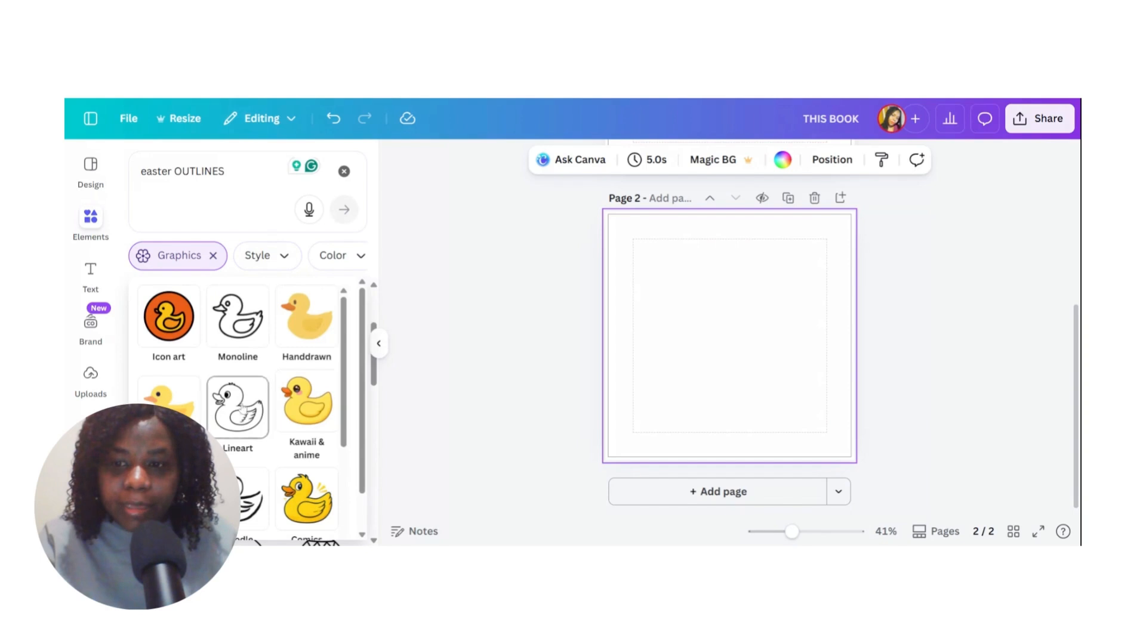
scroll(258, 406, down, 3)
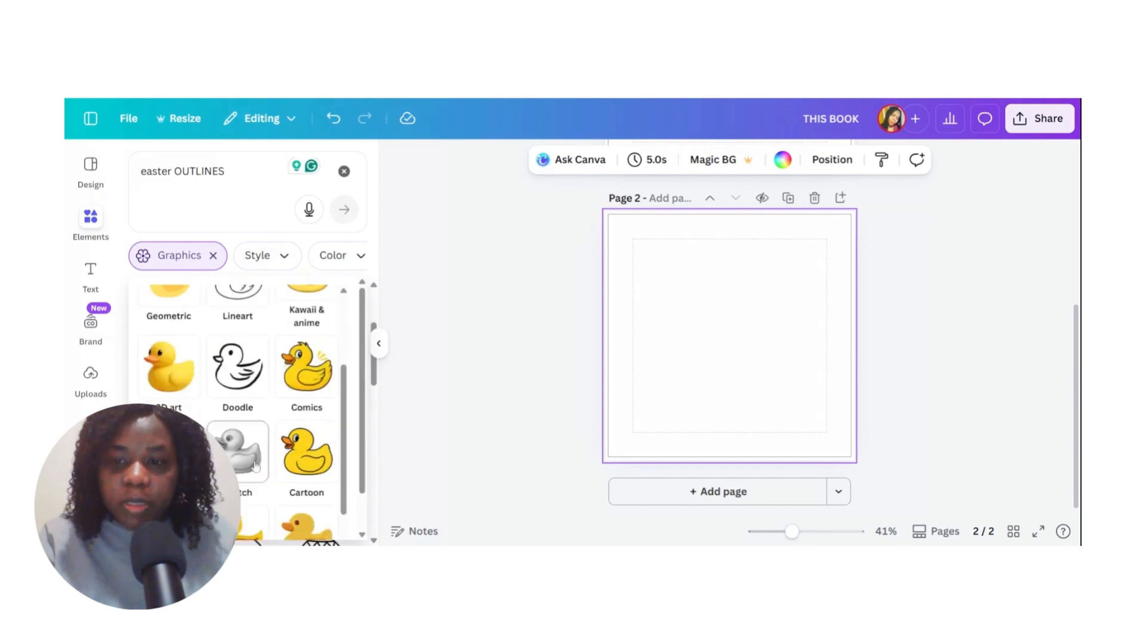
scroll(233, 407, up, 2)
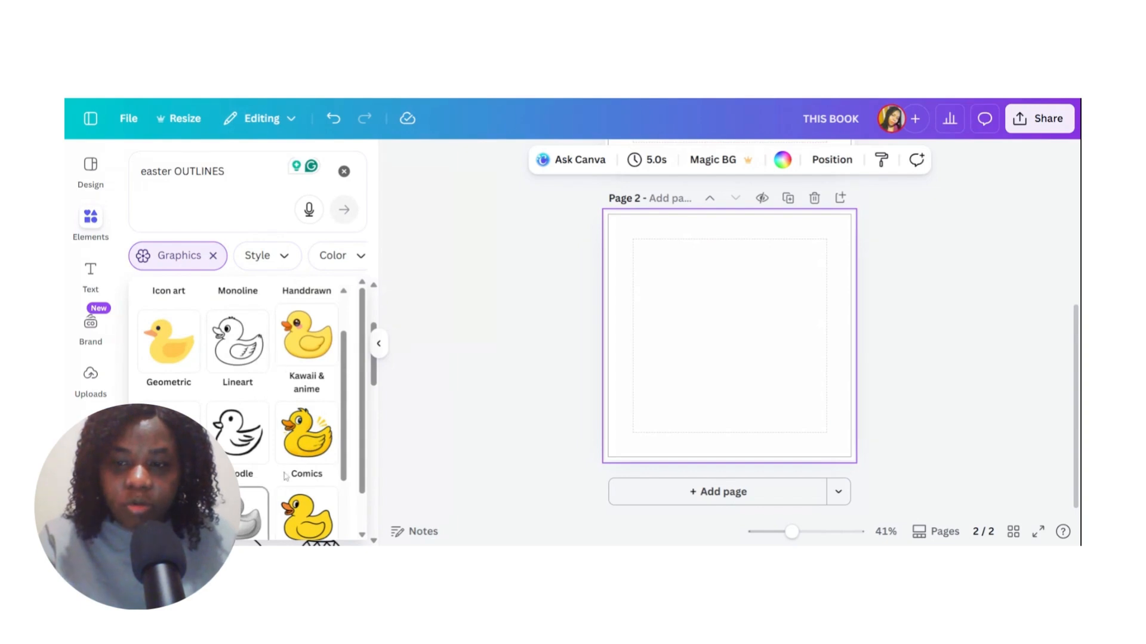
click(275, 268)
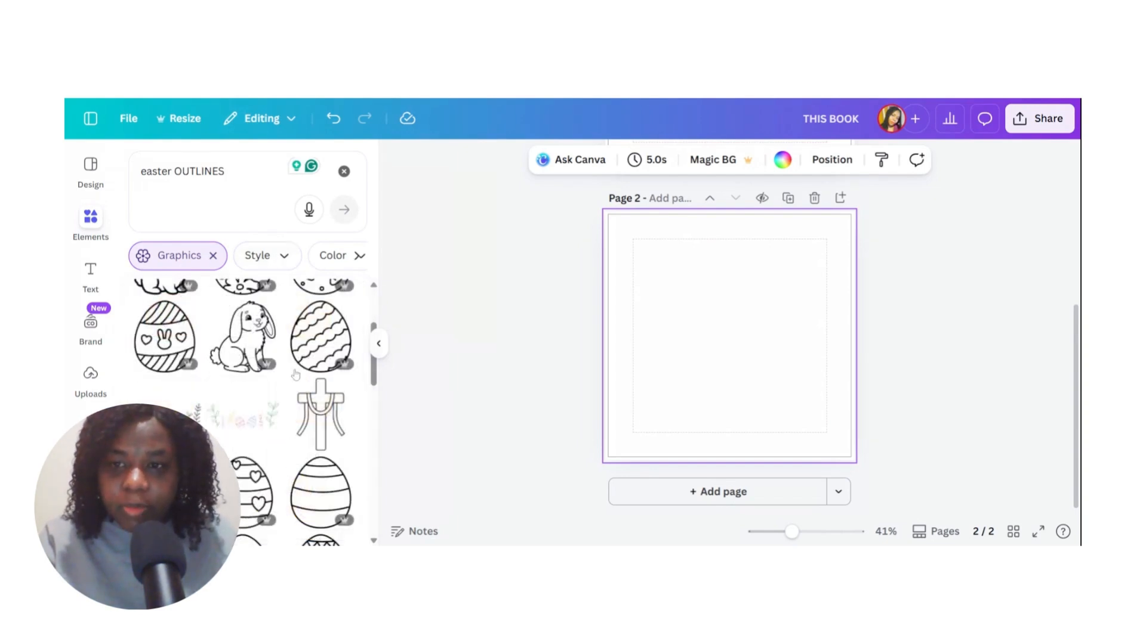
Add the sitting bunny outline from the first graphics result to page 2 and enlarge it to nearly fill the margin guides.
scroll(288, 418, up, 2)
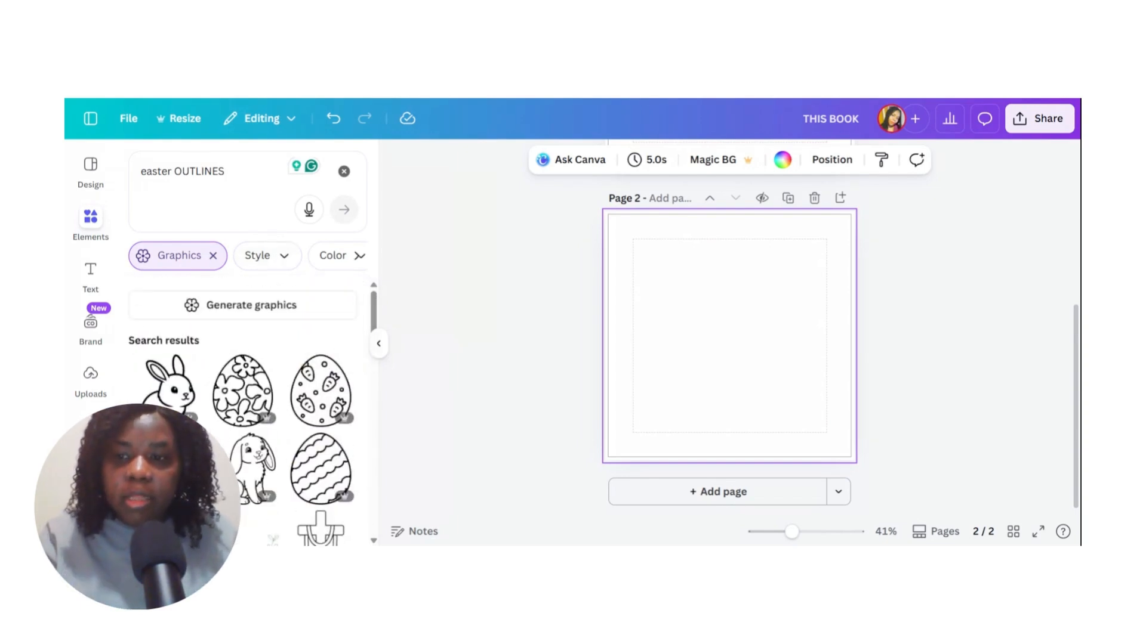
click(173, 407)
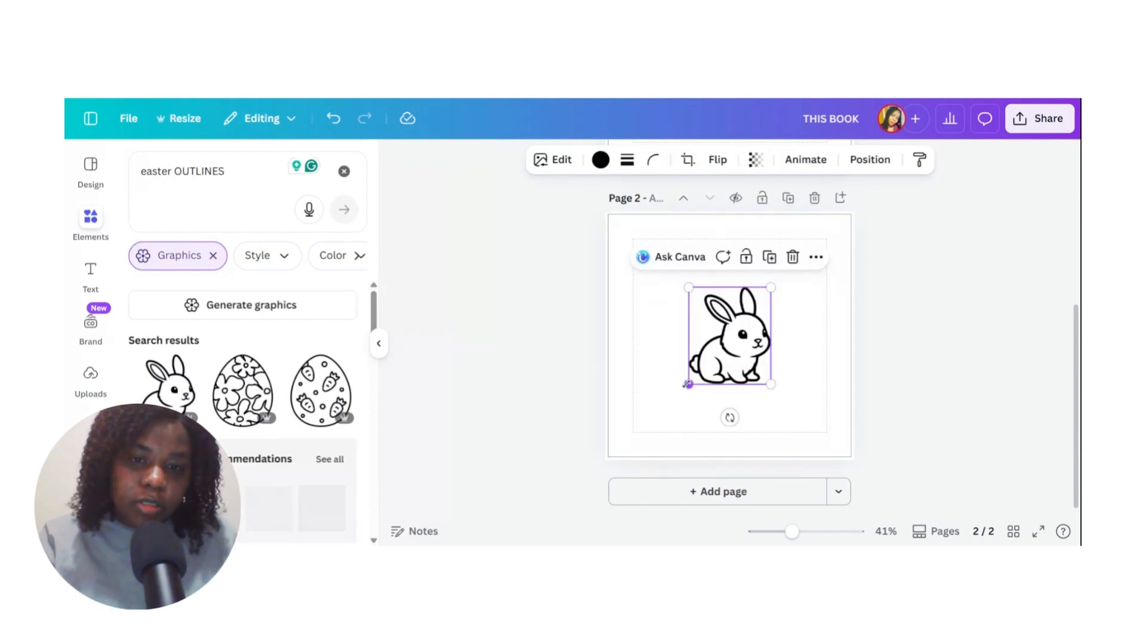
drag(688, 386, 661, 433)
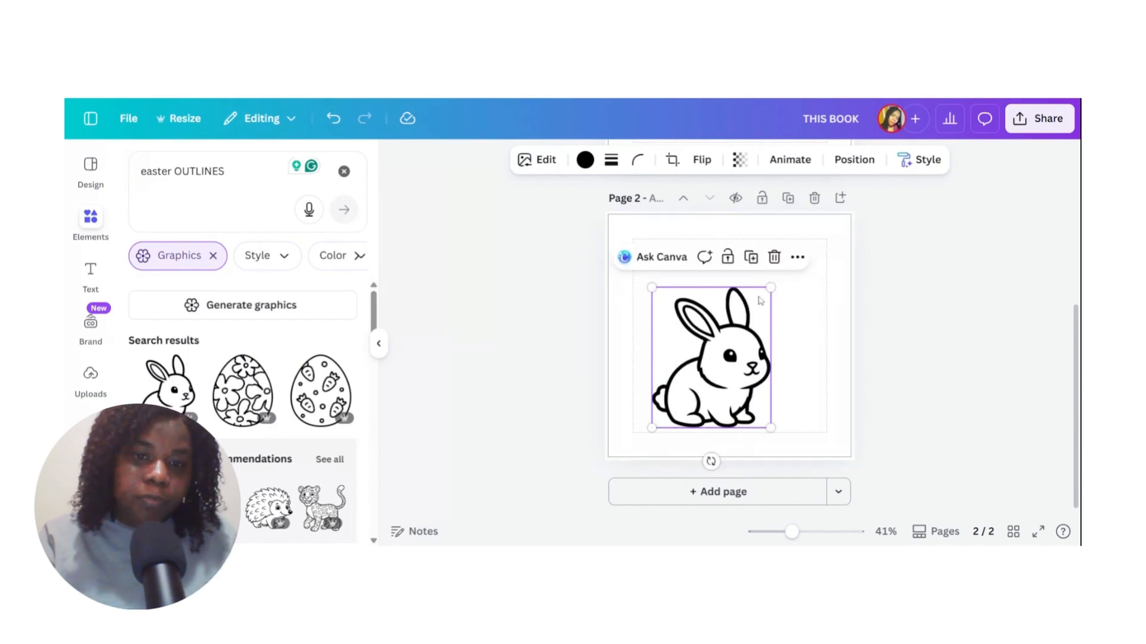
drag(770, 288, 812, 241)
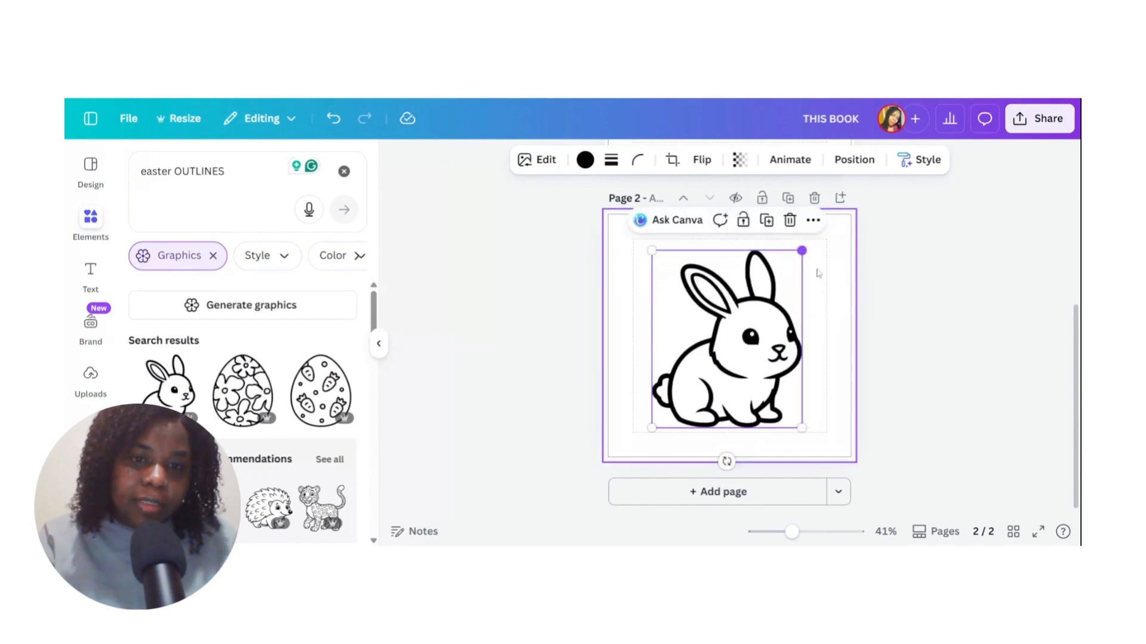
click(900, 333)
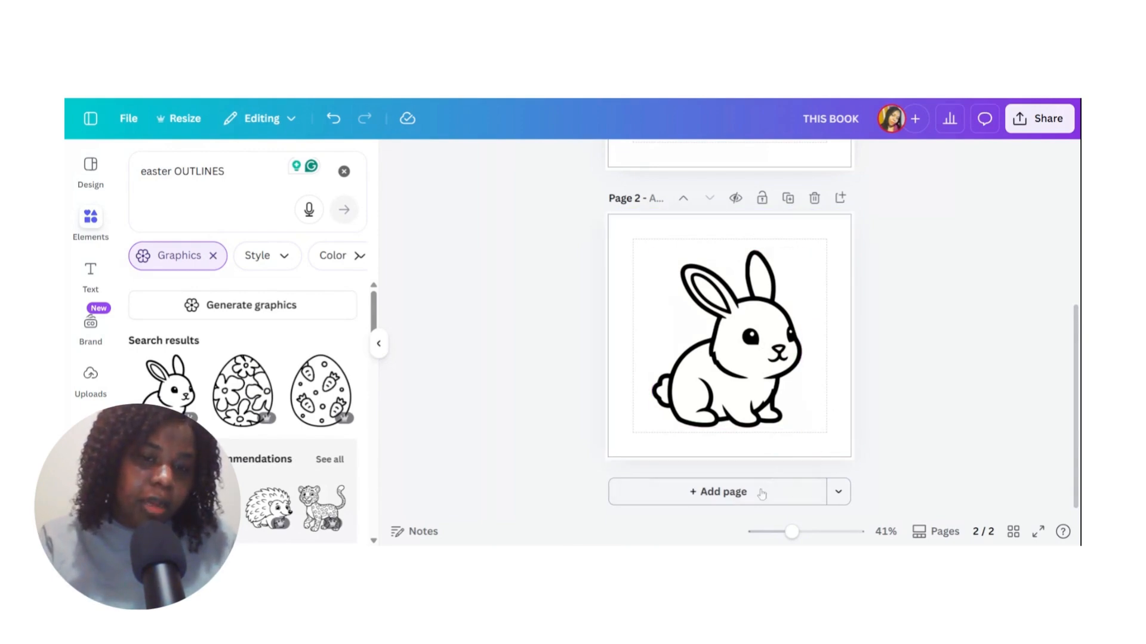
Add a blank third page after the bunny coloring page.
click(745, 506)
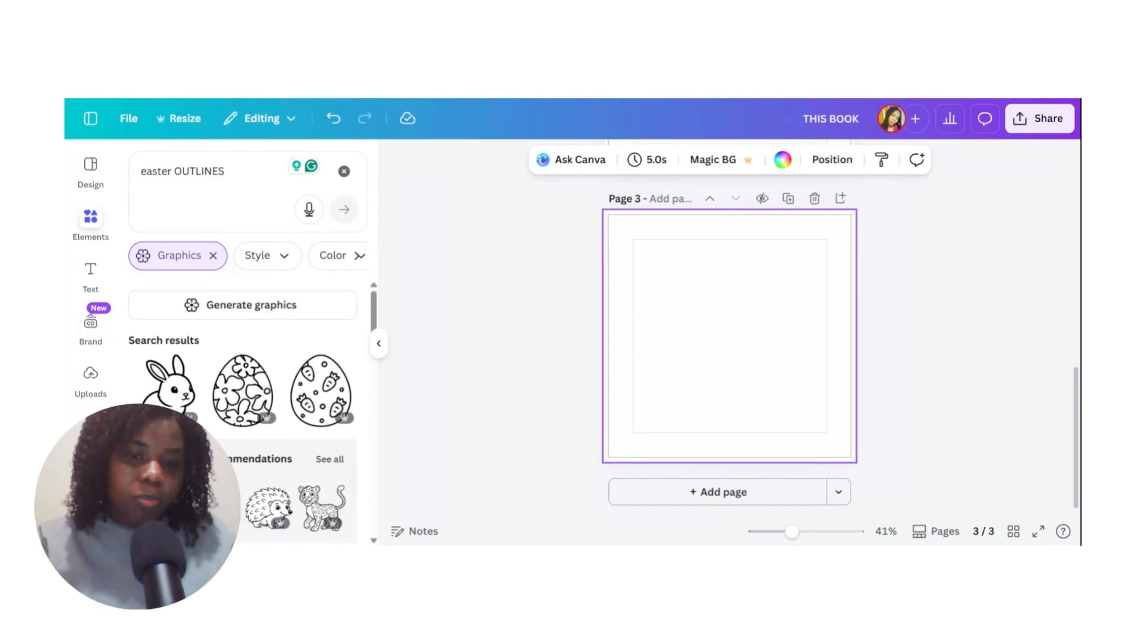
scroll(775, 385, up, 3)
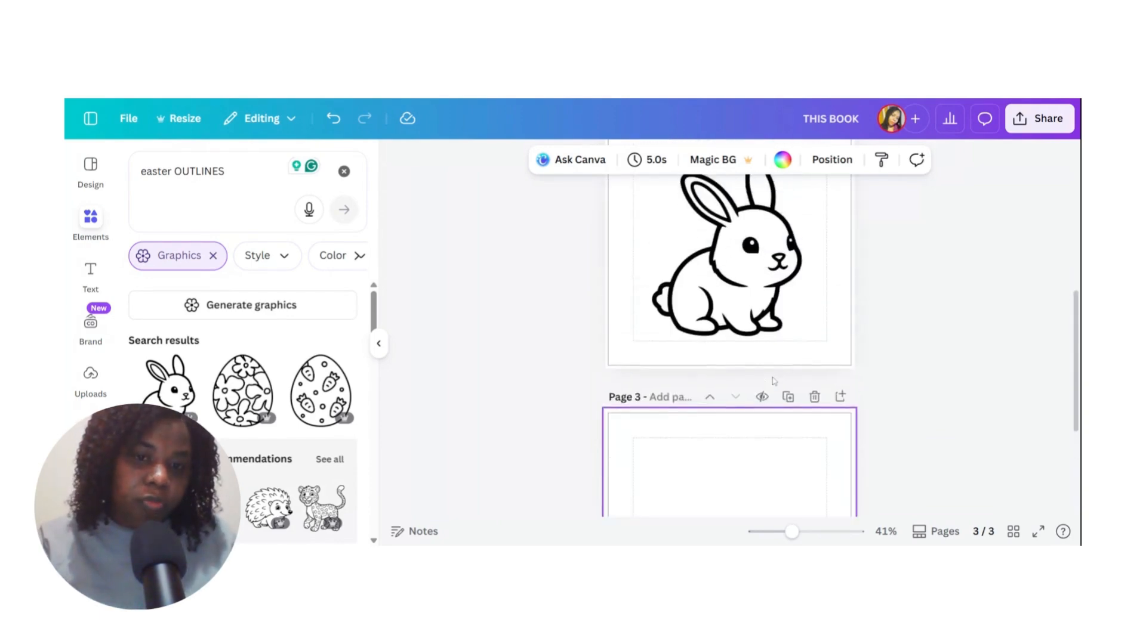
scroll(768, 421, down, 1)
scroll(768, 421, down, 3)
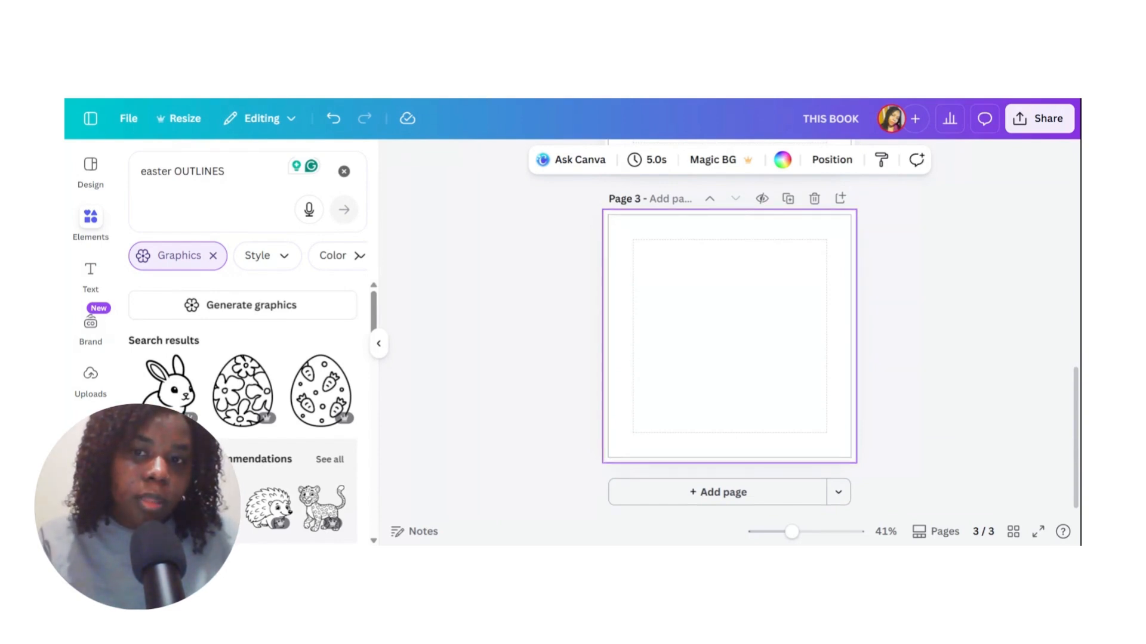
Review the bunny page and the blank page behind it, and add another blank page as page 4.
scroll(734, 286, up, 3)
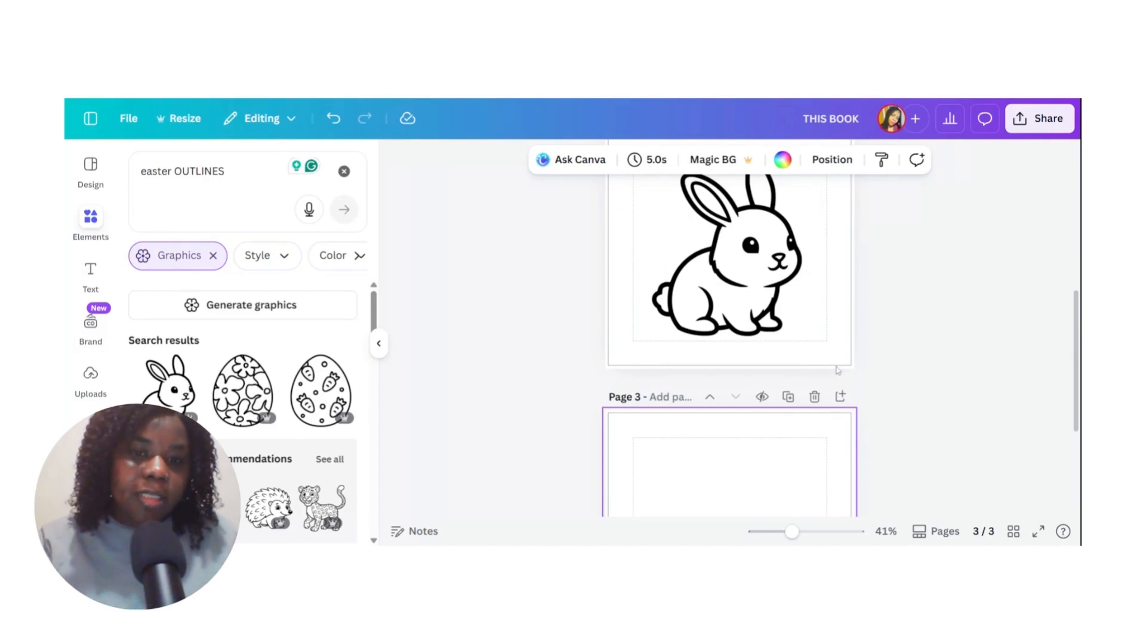
scroll(825, 306, up, 1)
scroll(829, 317, up, 1)
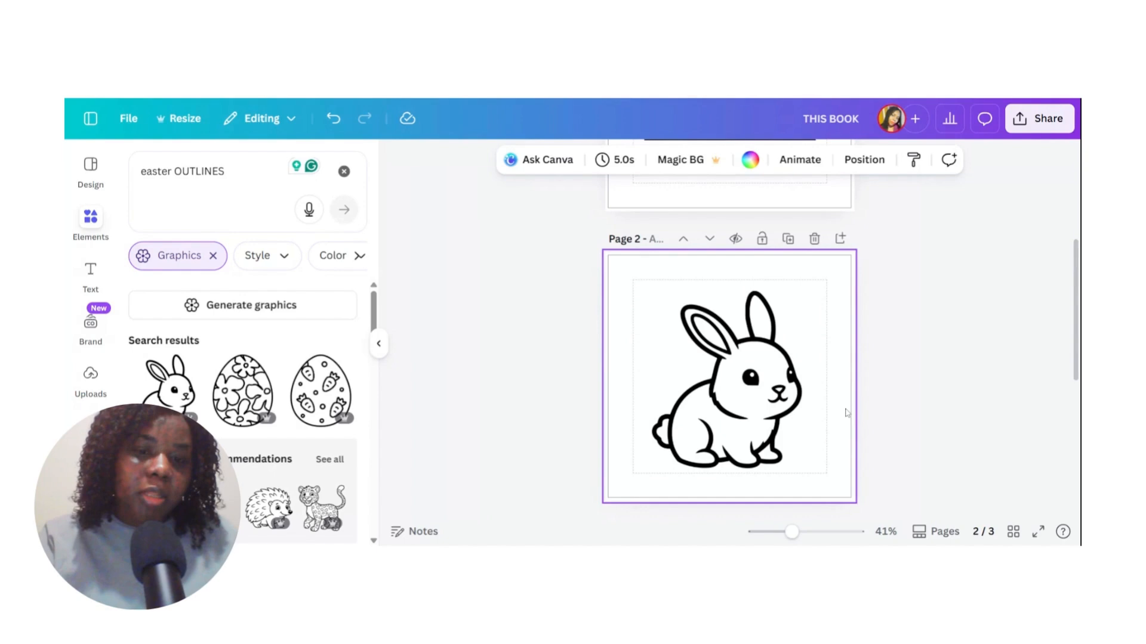
scroll(847, 404, down, 3)
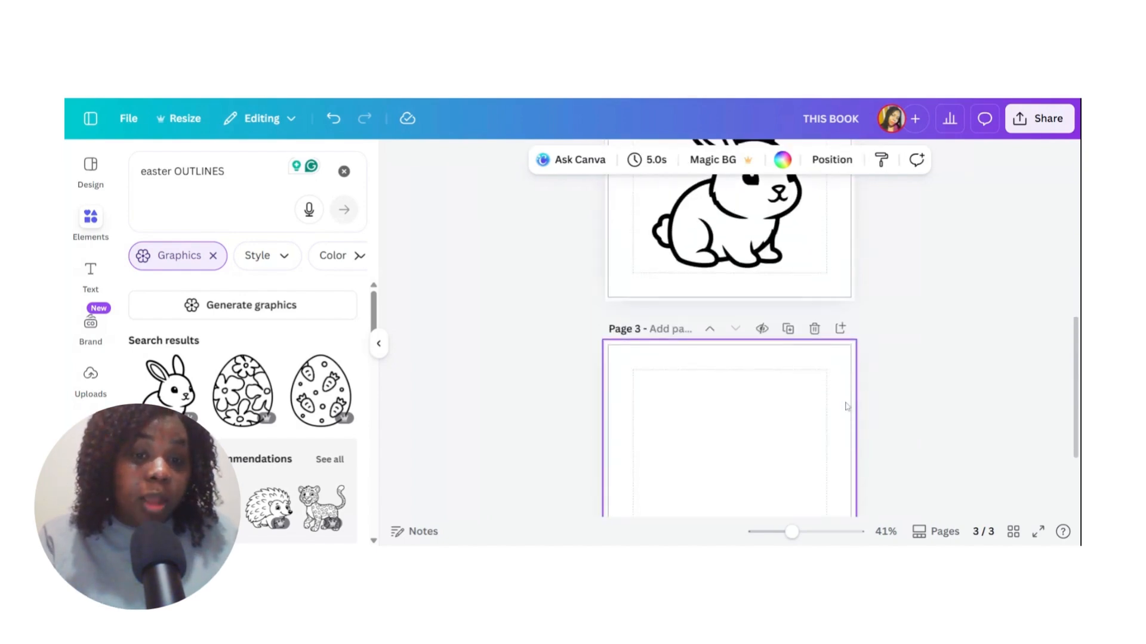
scroll(793, 418, down, 1)
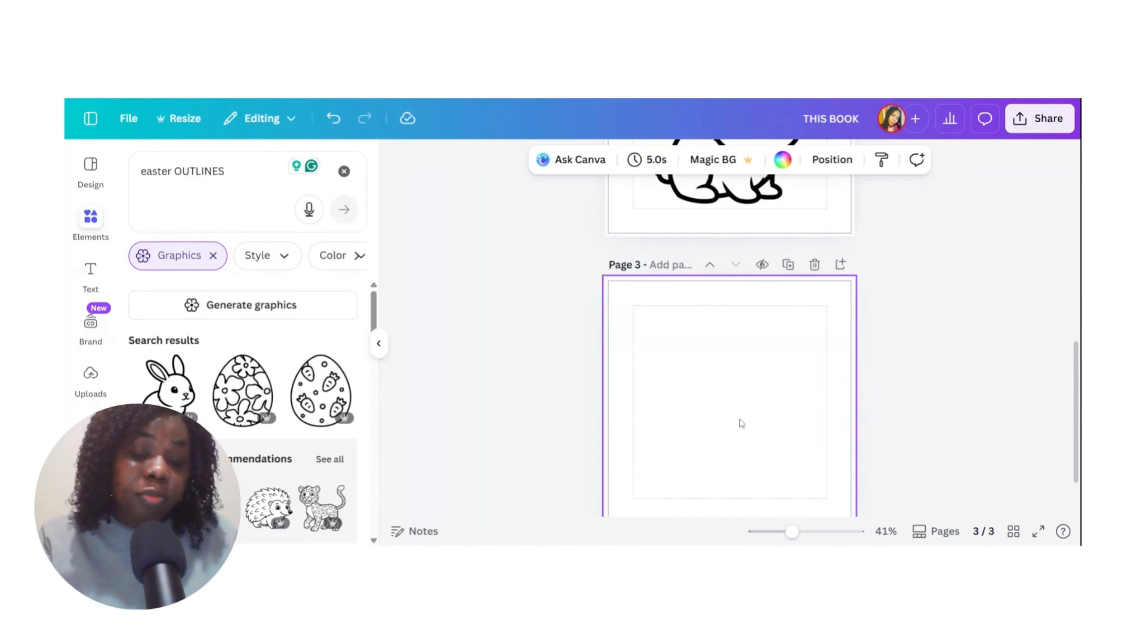
scroll(788, 427, down, 1)
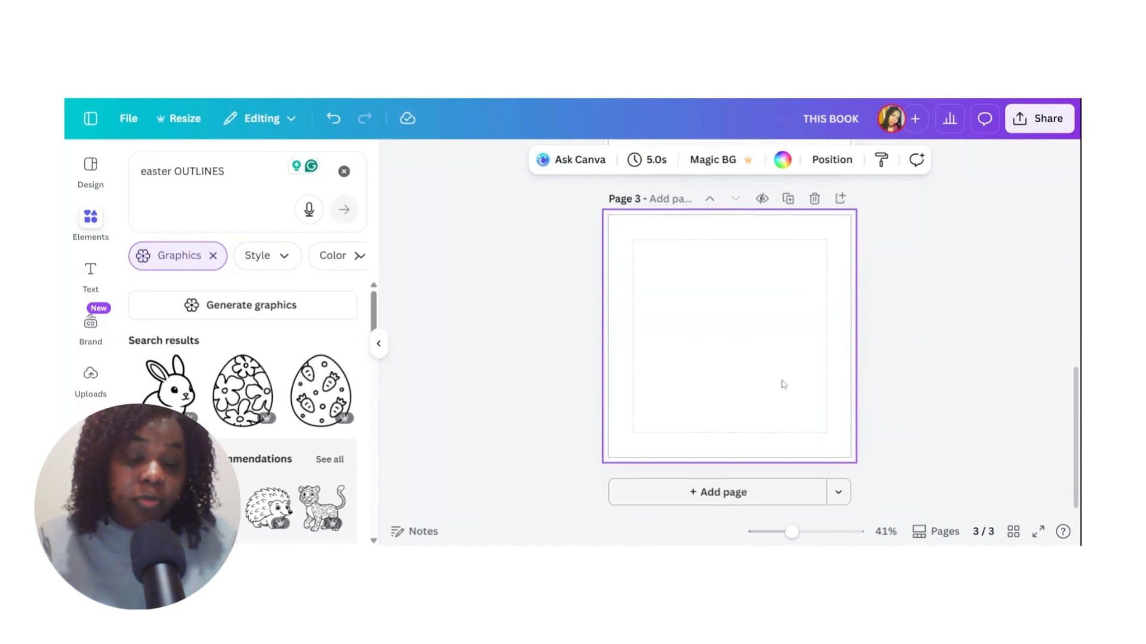
click(771, 495)
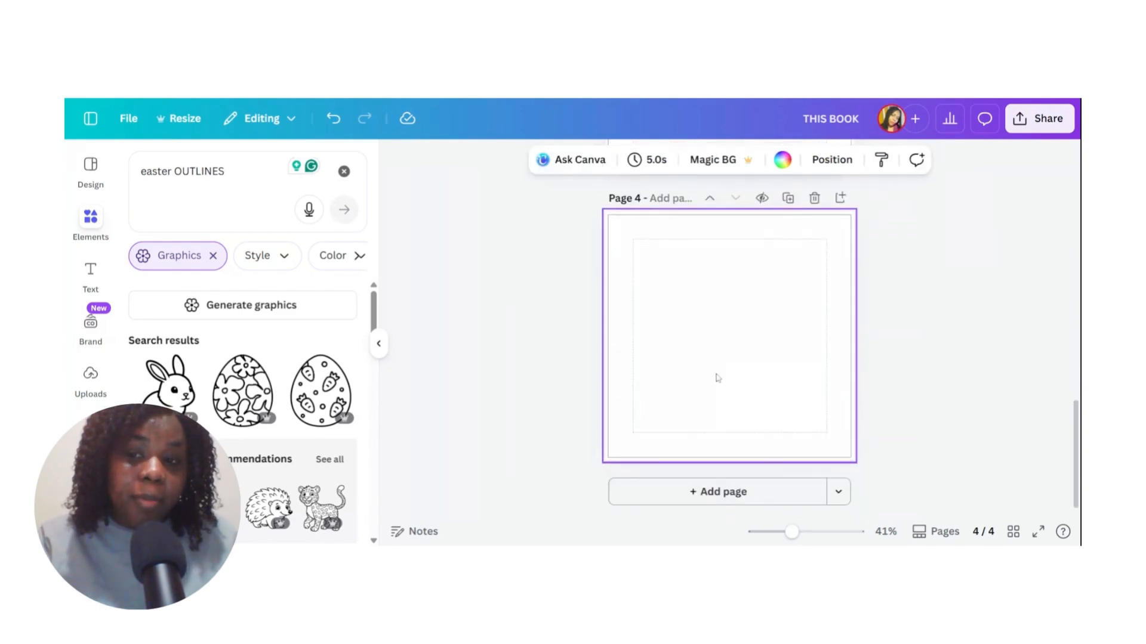
Place the Easter egg outline with a bow and wavy bands on page 4, spanning the full height of the margin guides.
scroll(234, 434, down, 1)
scroll(234, 433, down, 2)
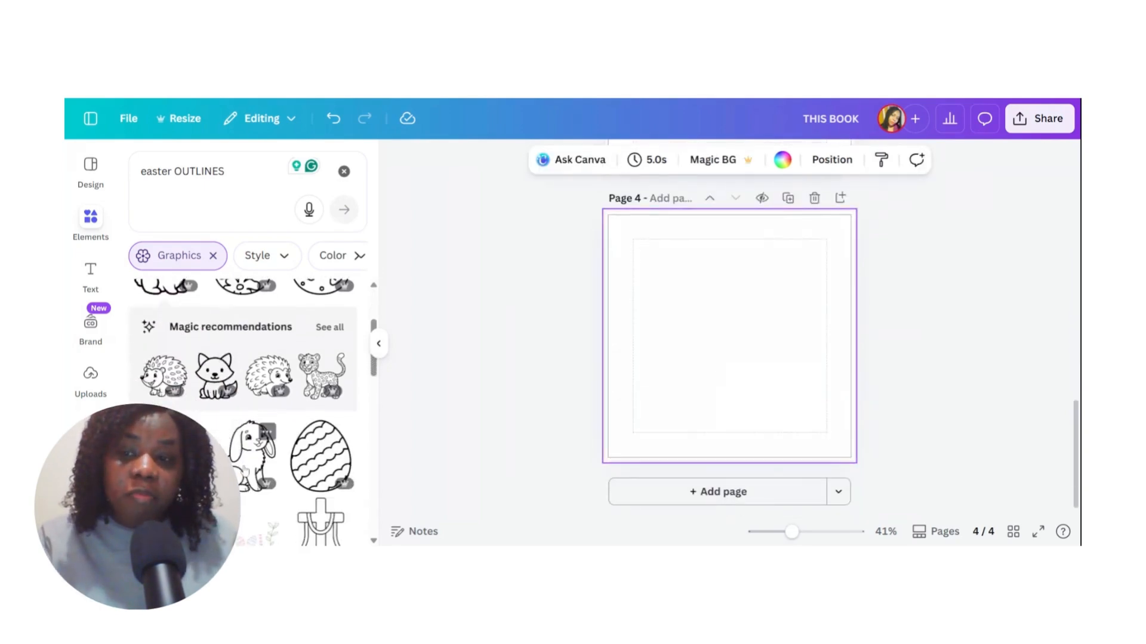
scroll(239, 453, down, 3)
scroll(244, 478, down, 1)
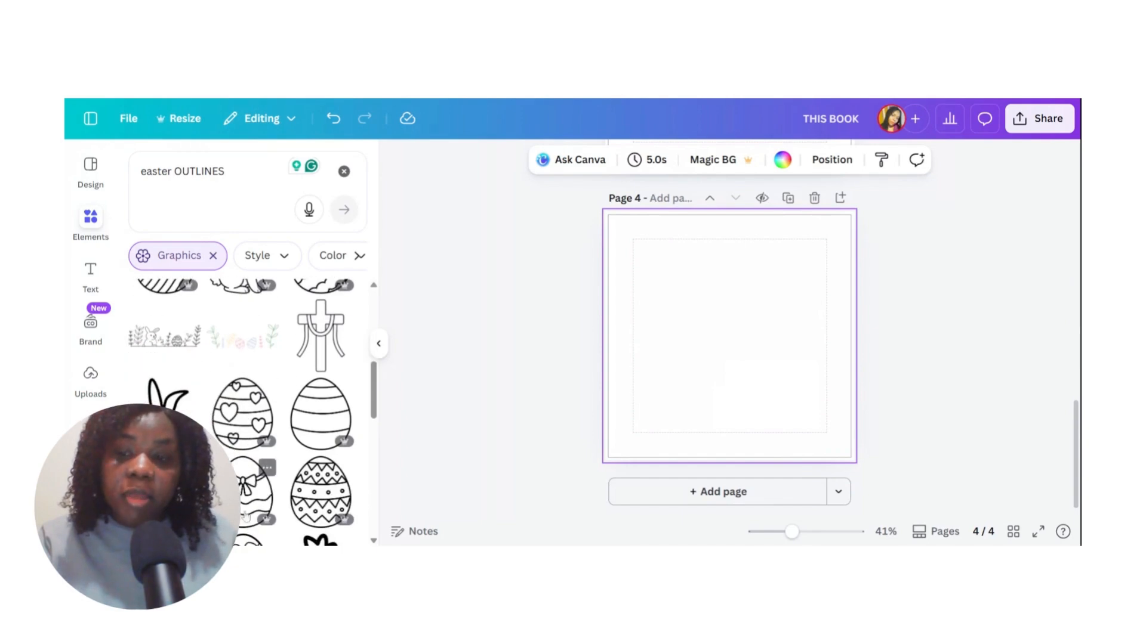
drag(250, 487, 670, 466)
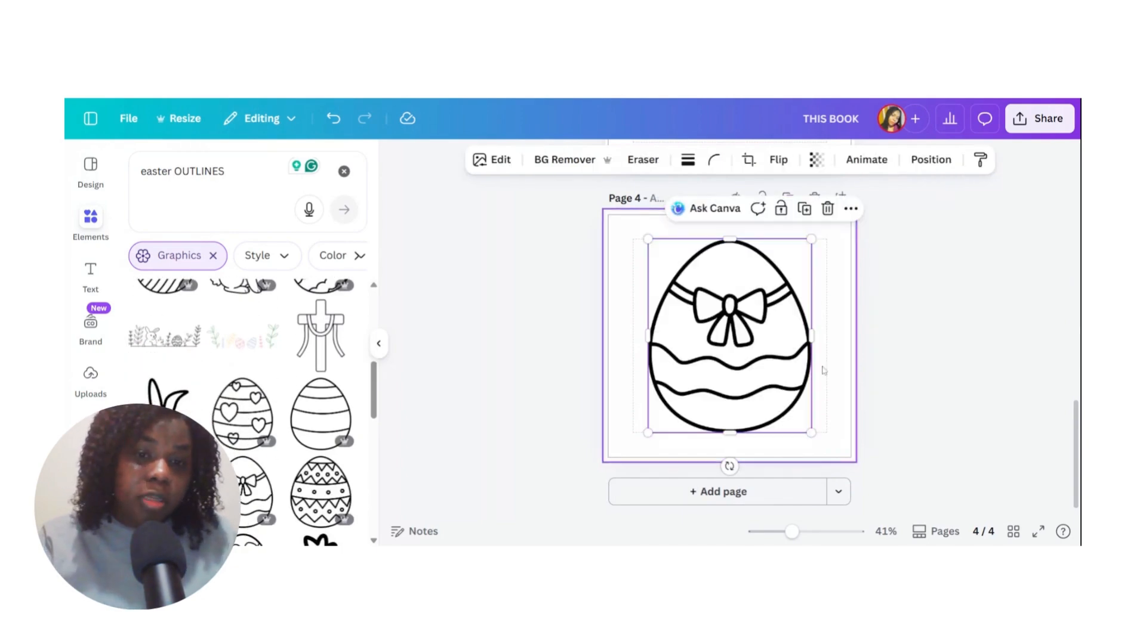
Scale the bow egg on page 4 down proportionally from its upper-right corner so it sits well inside the margin guides.
key(Escape)
click(794, 247)
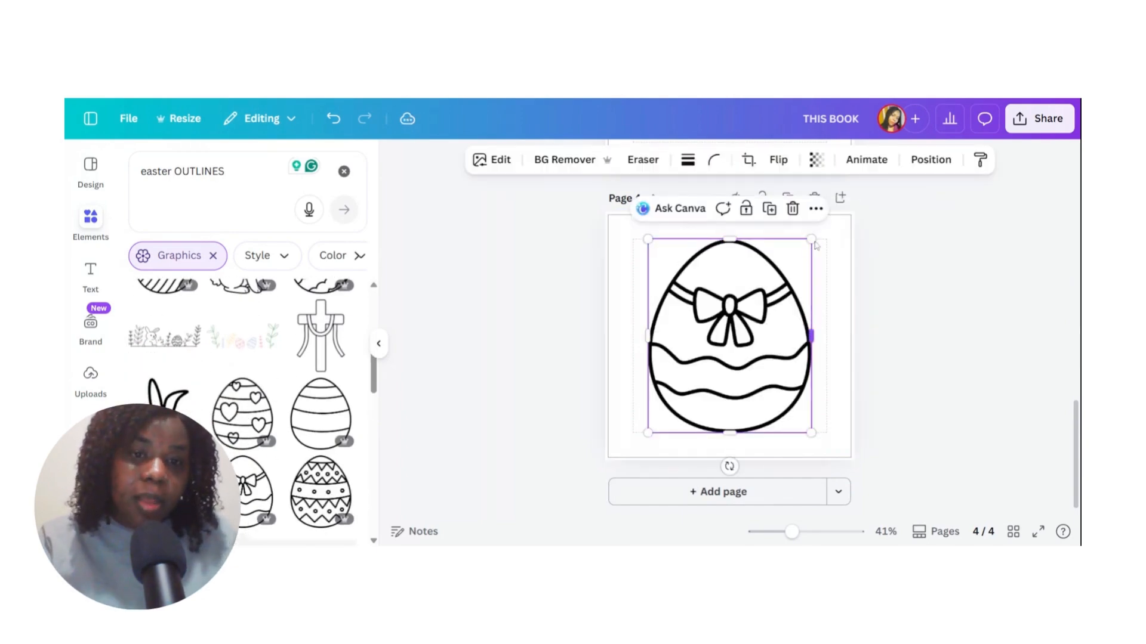
drag(811, 239, 801, 287)
click(949, 328)
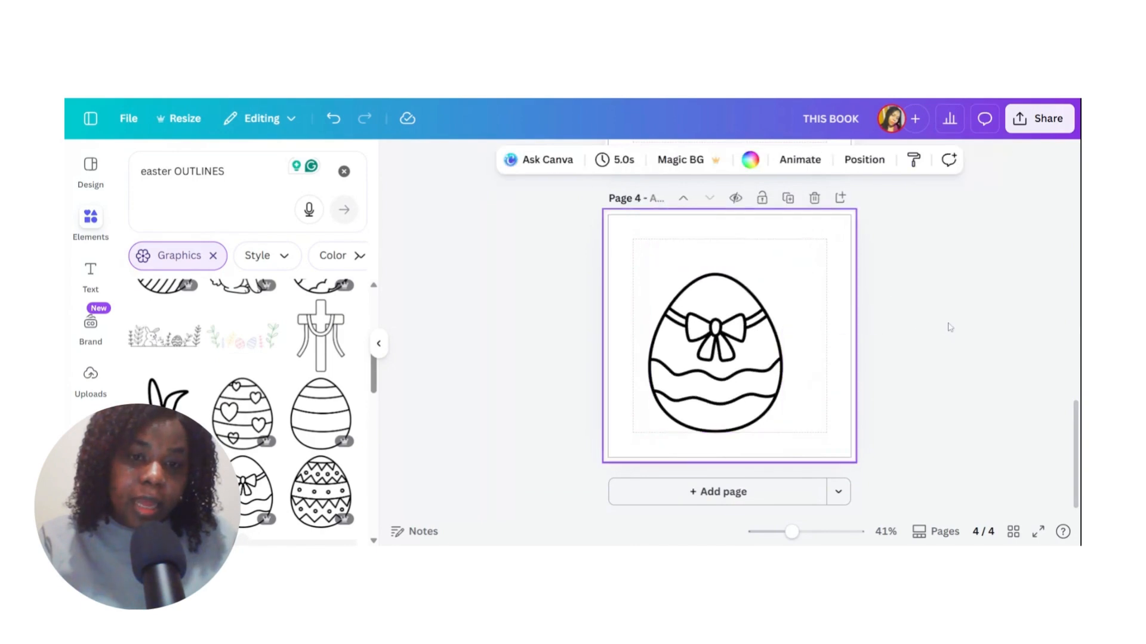
Add the bunny-with-tail outline to page 4 and position it beside the bow egg's upper right, against the right margin guide.
click(951, 322)
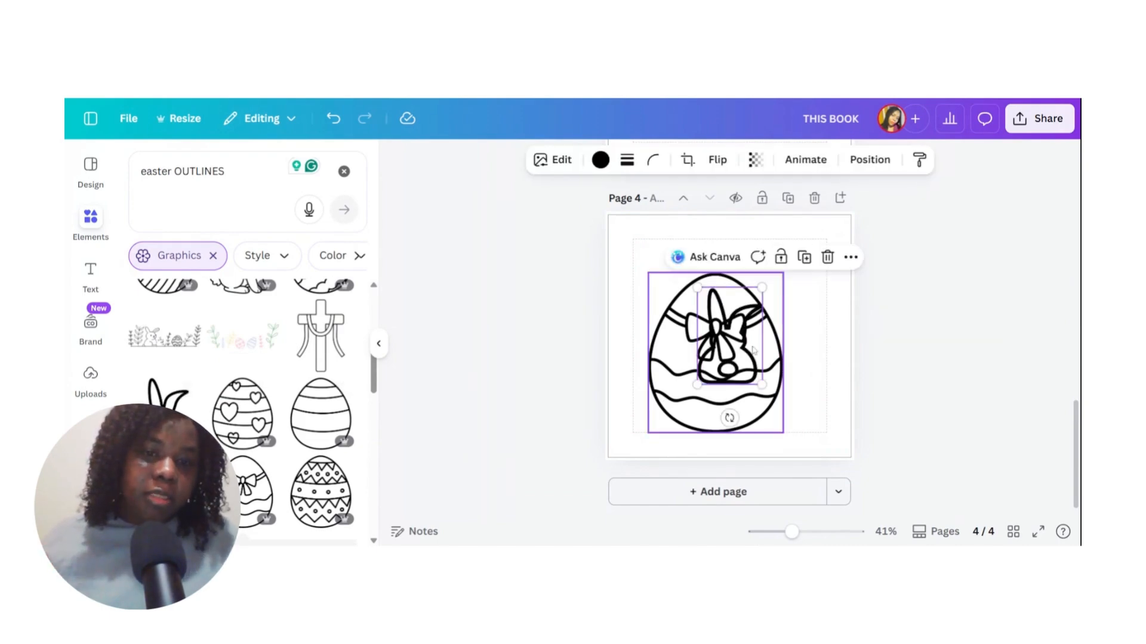
drag(758, 345, 797, 306)
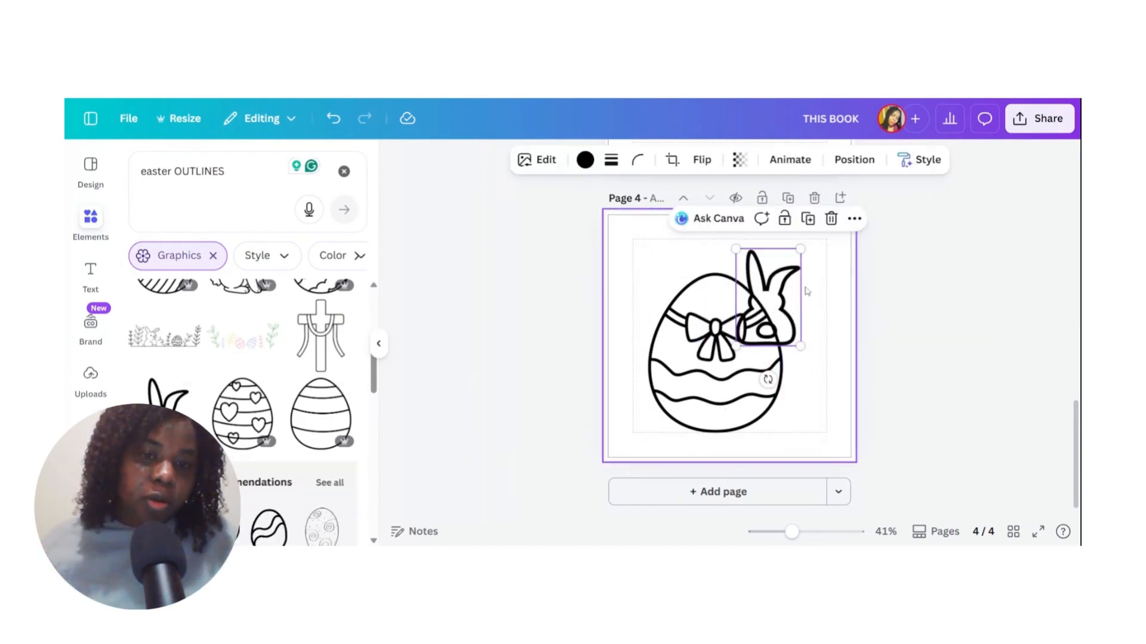
click(797, 321)
drag(765, 330, 791, 332)
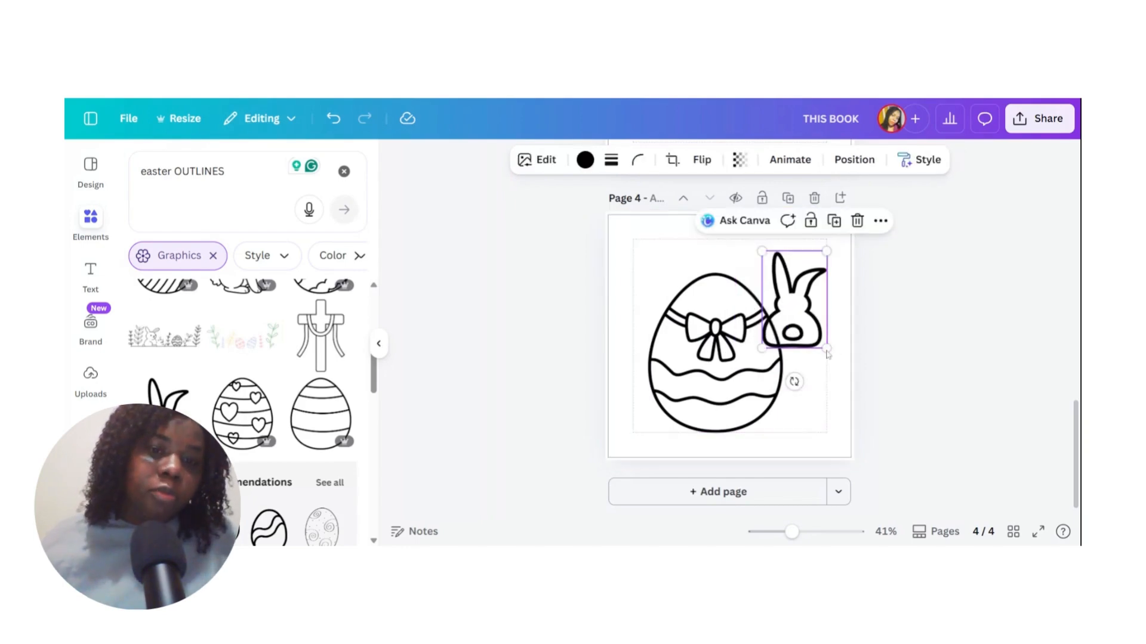
double_click(825, 351)
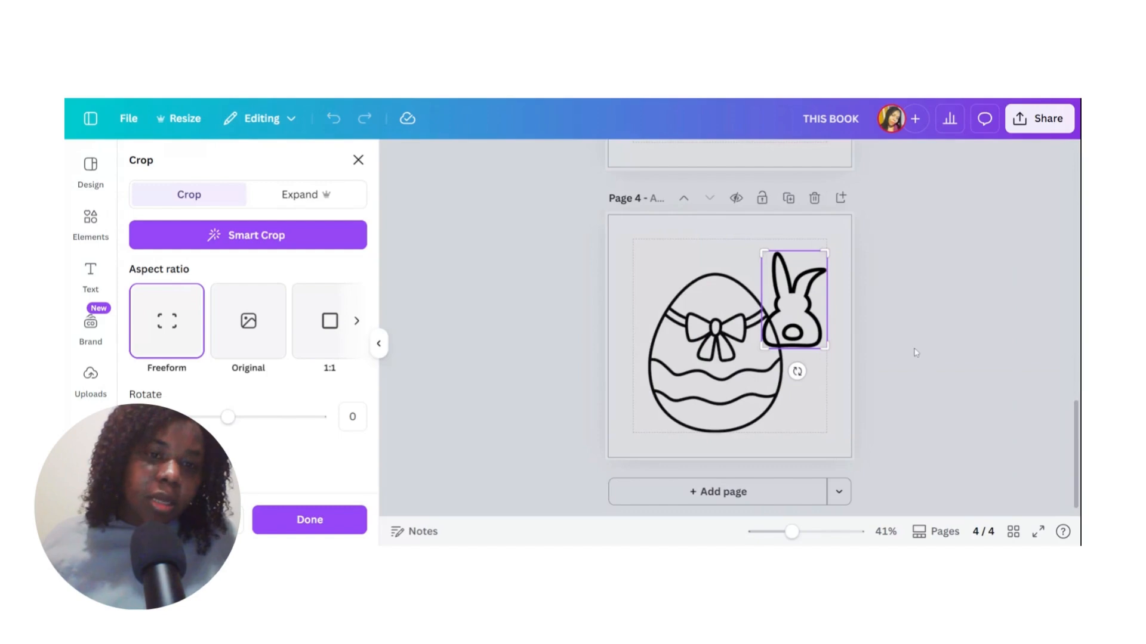
click(929, 316)
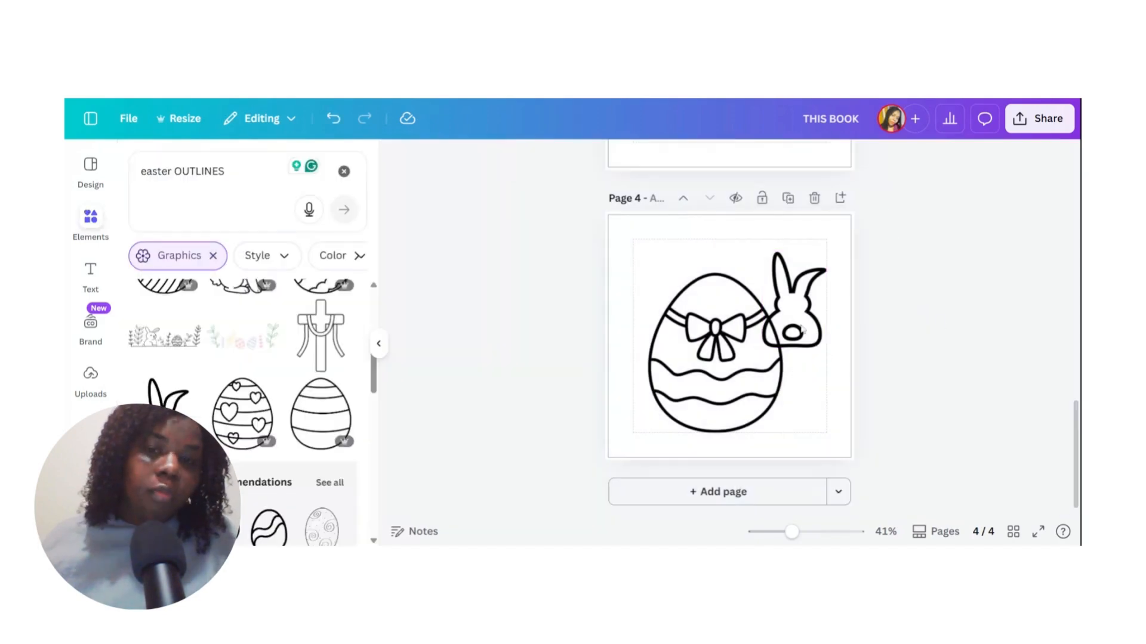
drag(808, 313, 807, 298)
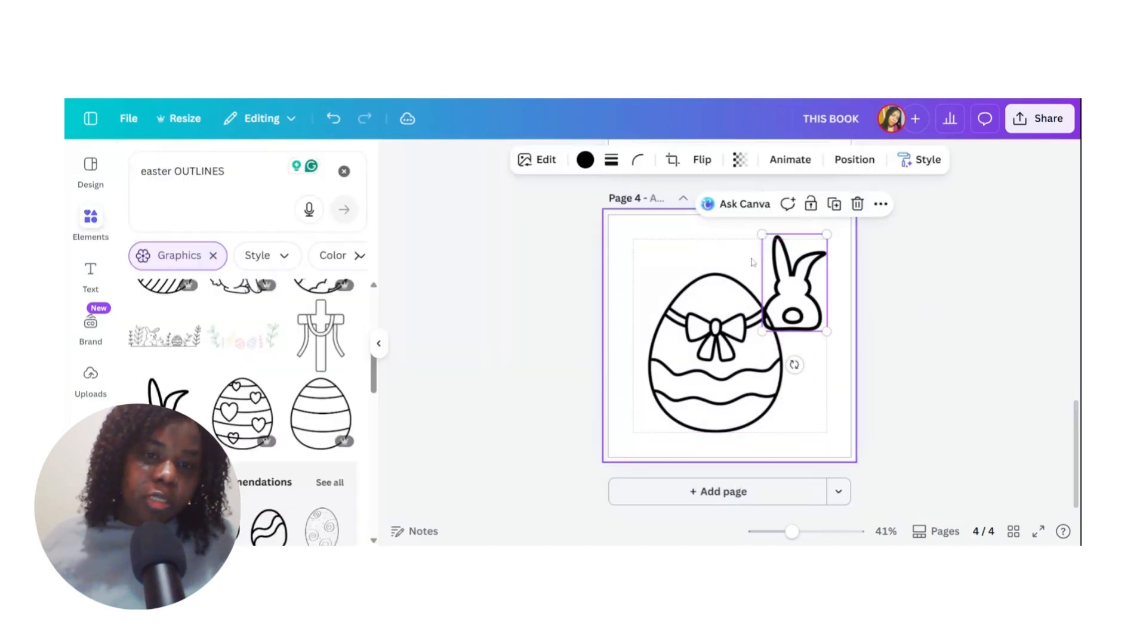
Shrink the small bunny proportionally from its upper-left corner and nudge the bow egg slightly left to separate the two.
drag(761, 234, 779, 259)
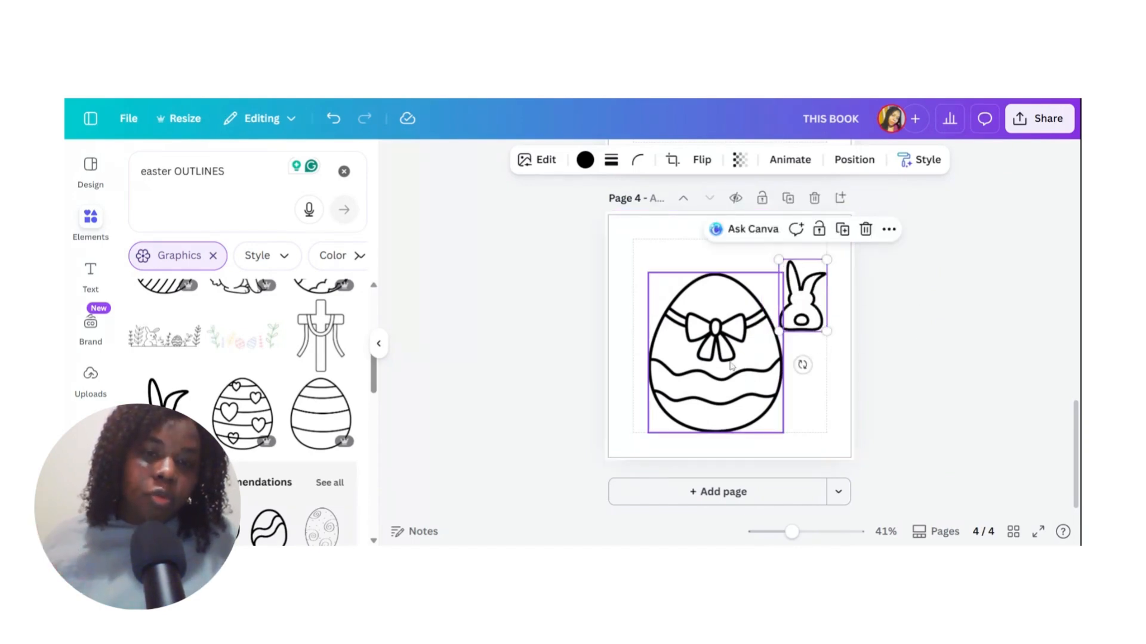
drag(700, 344, 697, 343)
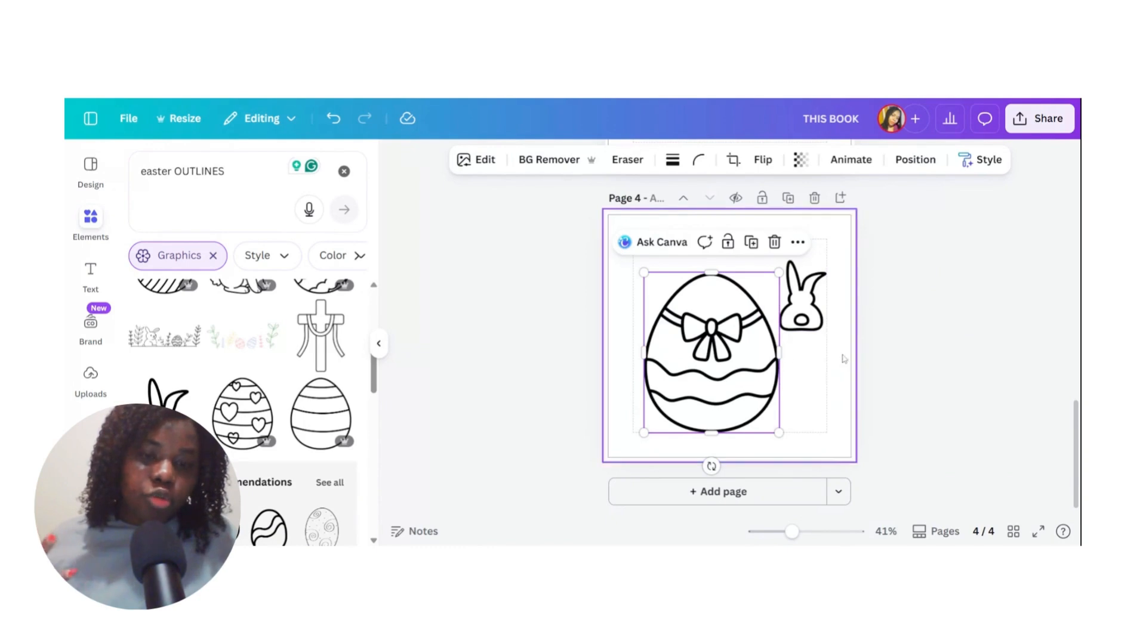
click(943, 340)
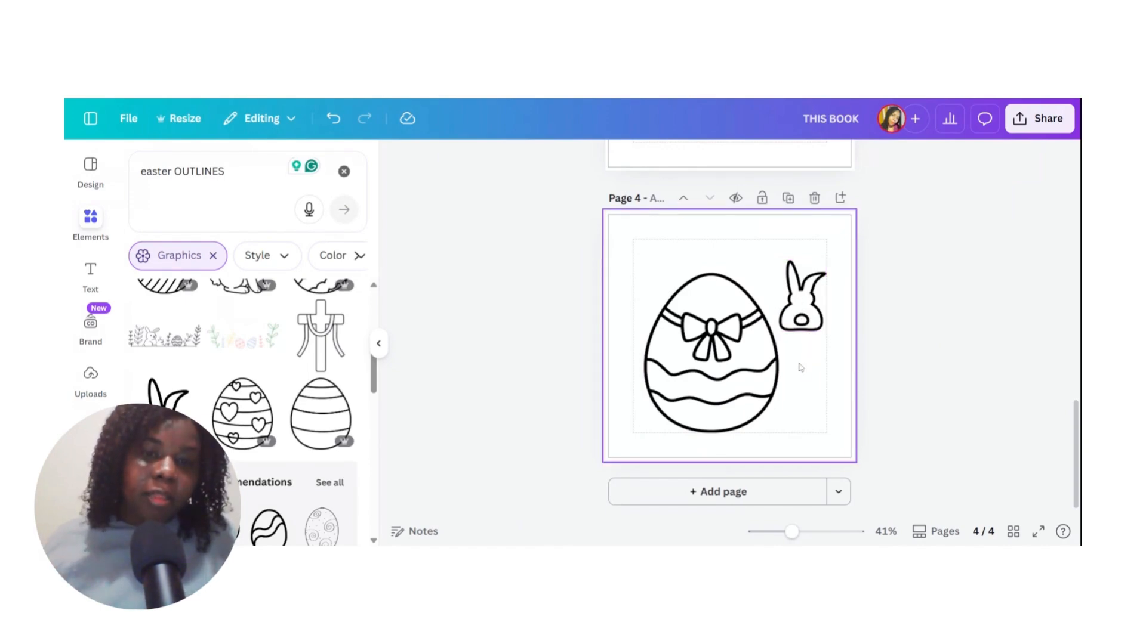
Review the bunny coloring page, the blank page 3 and the egg-and-bunny layout on page 4.
scroll(889, 354, up, 5)
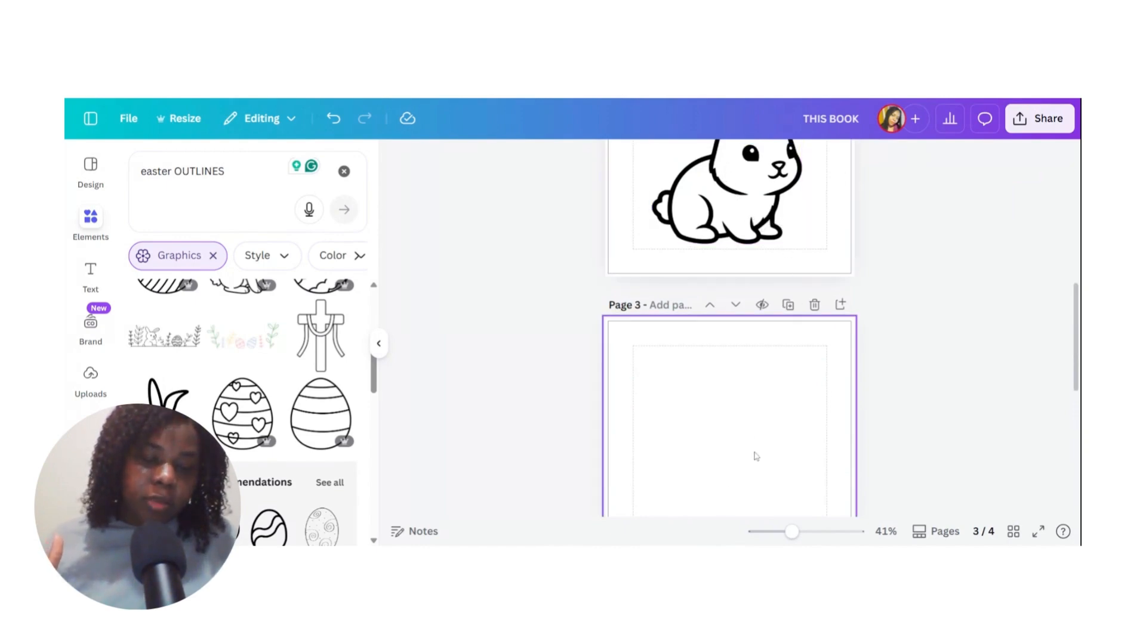
scroll(767, 233, up, 2)
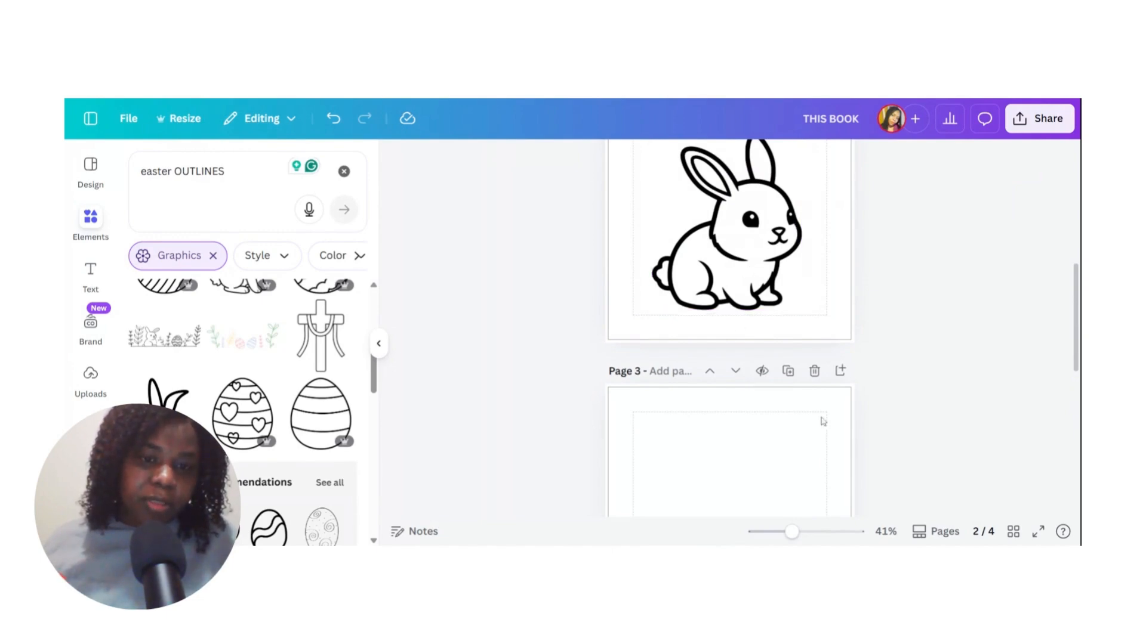
scroll(794, 417, down, 4)
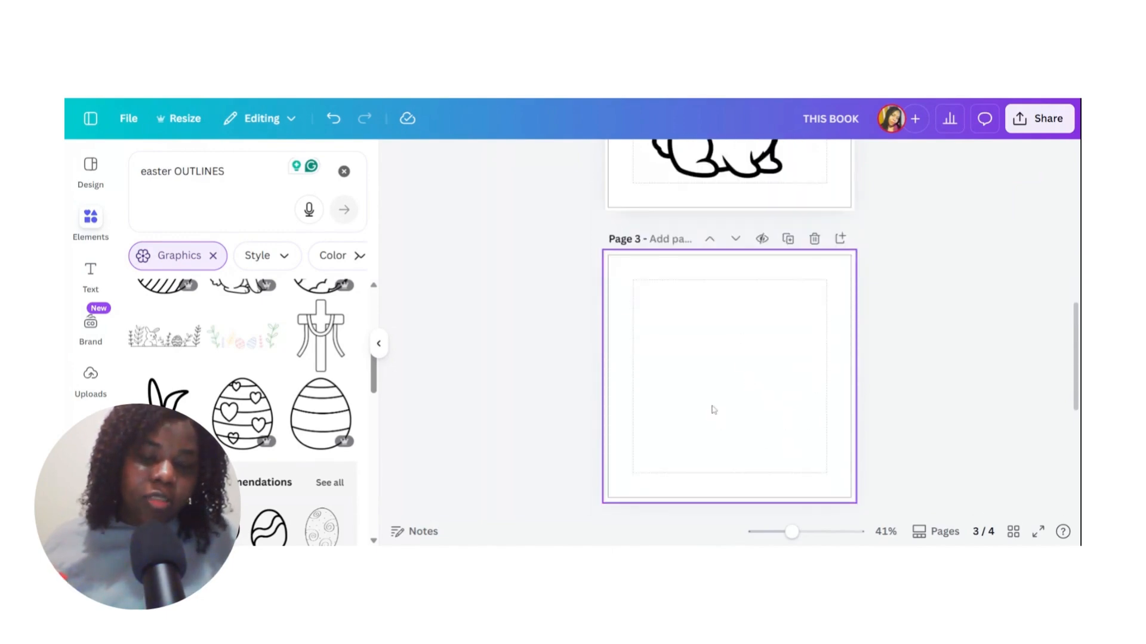
scroll(745, 405, down, 8)
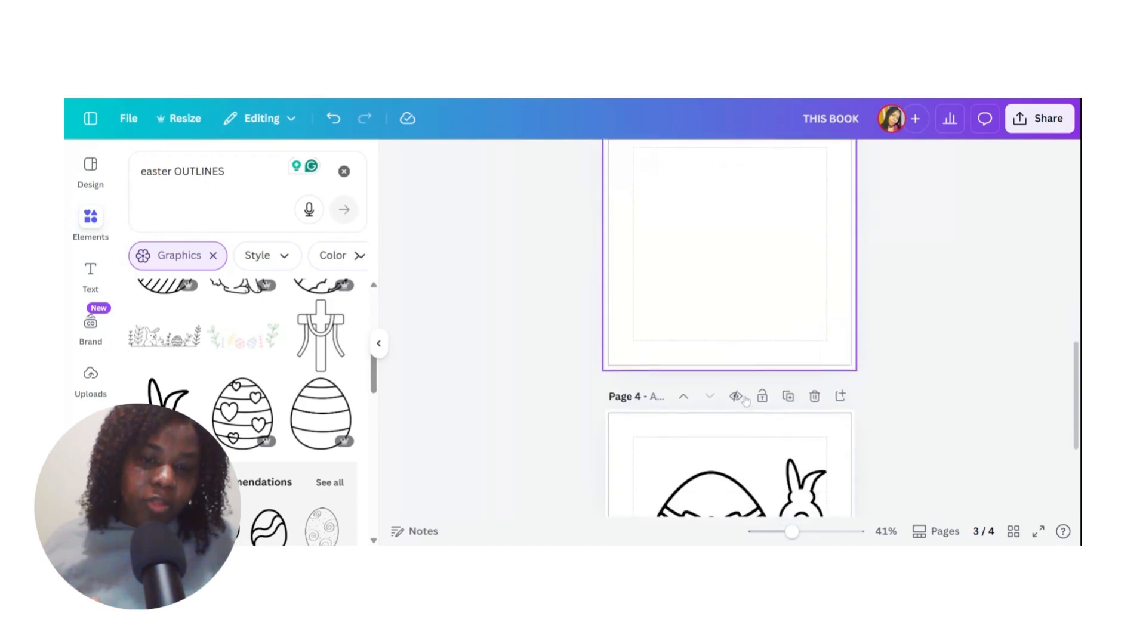
scroll(758, 432, down, 2)
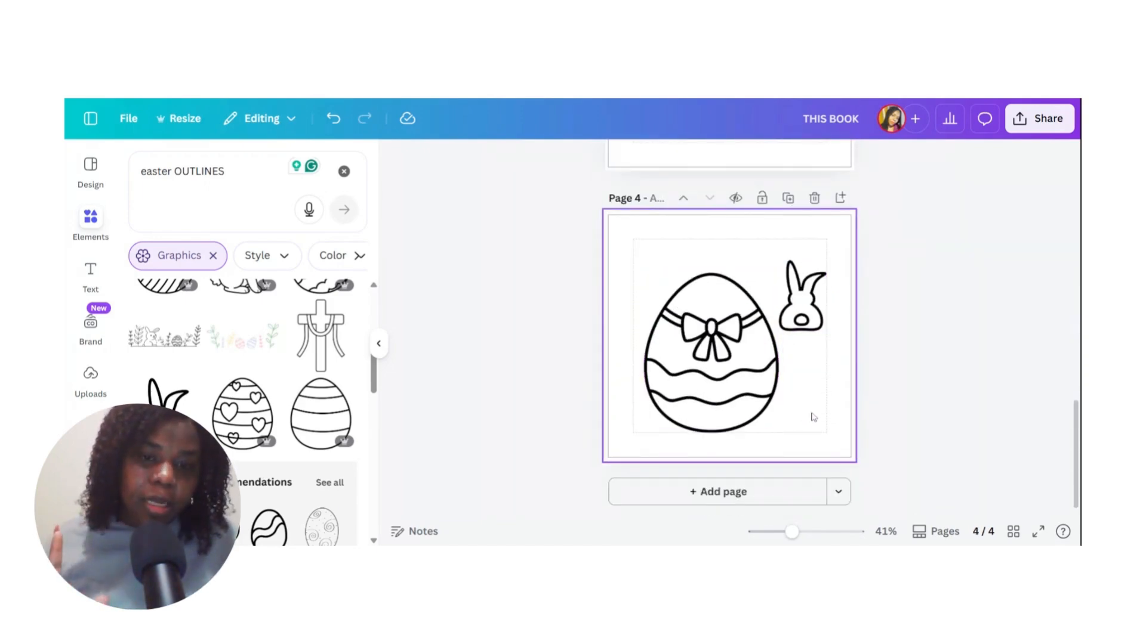
scroll(808, 439, up, 5)
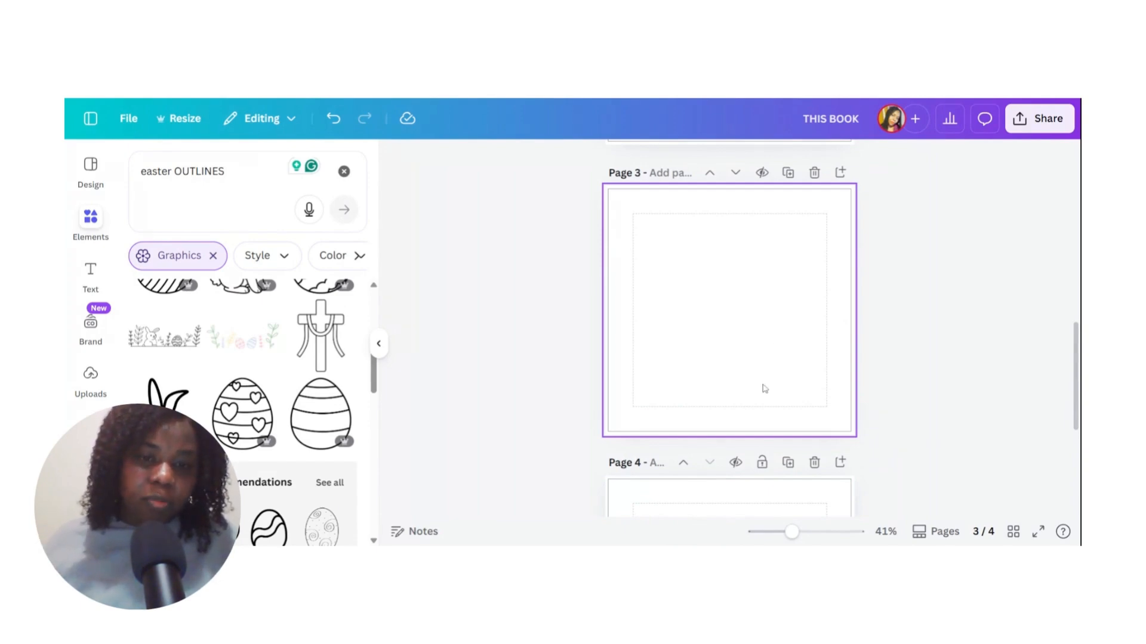
scroll(770, 382, up, 1)
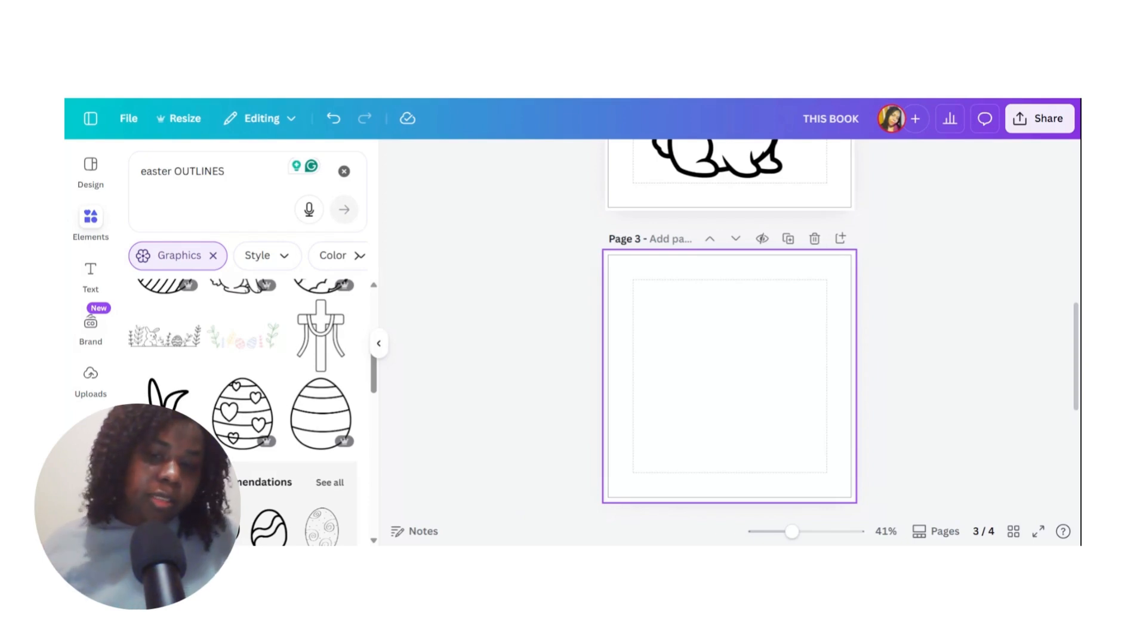
Place the bow egg outline with wavy bands on page 3 and shift it slightly left of centre.
scroll(325, 412, down, 2)
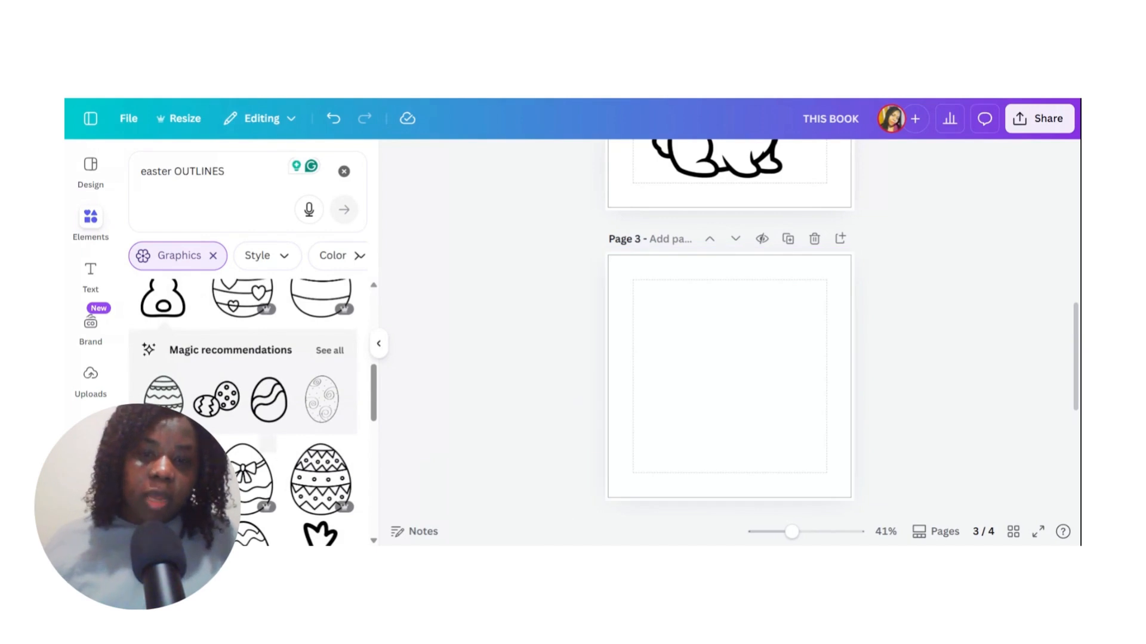
scroll(247, 453, down, 1)
click(240, 421)
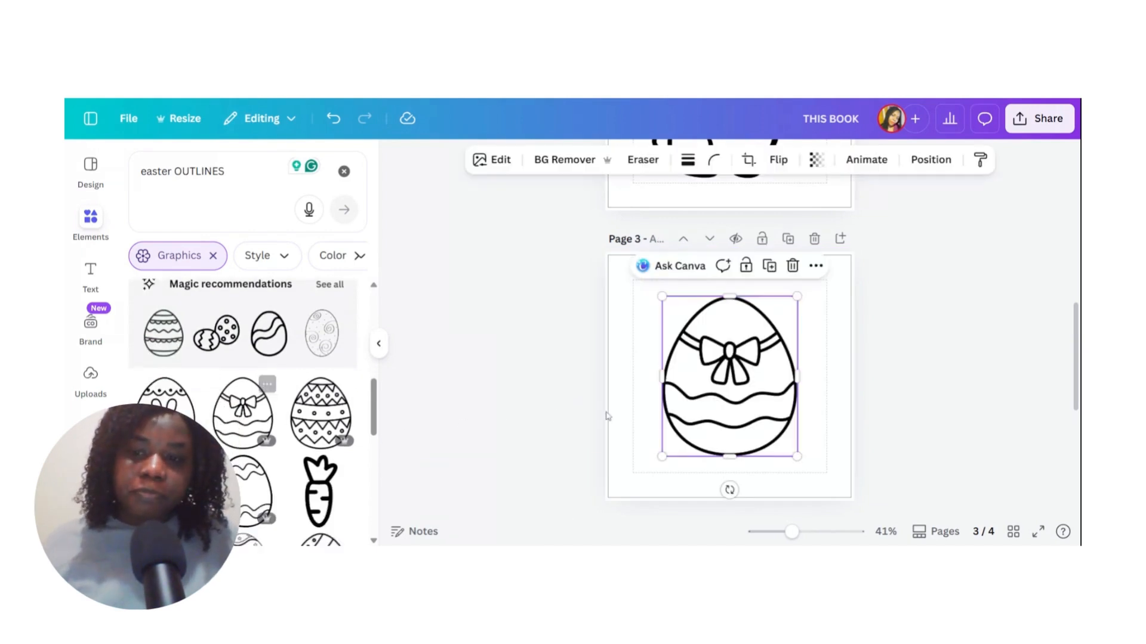
drag(723, 380, 712, 379)
Add a small carrot outline at the egg's upper right on page 3 and place a duplicate in the lower-right corner of the margin guides.
click(316, 492)
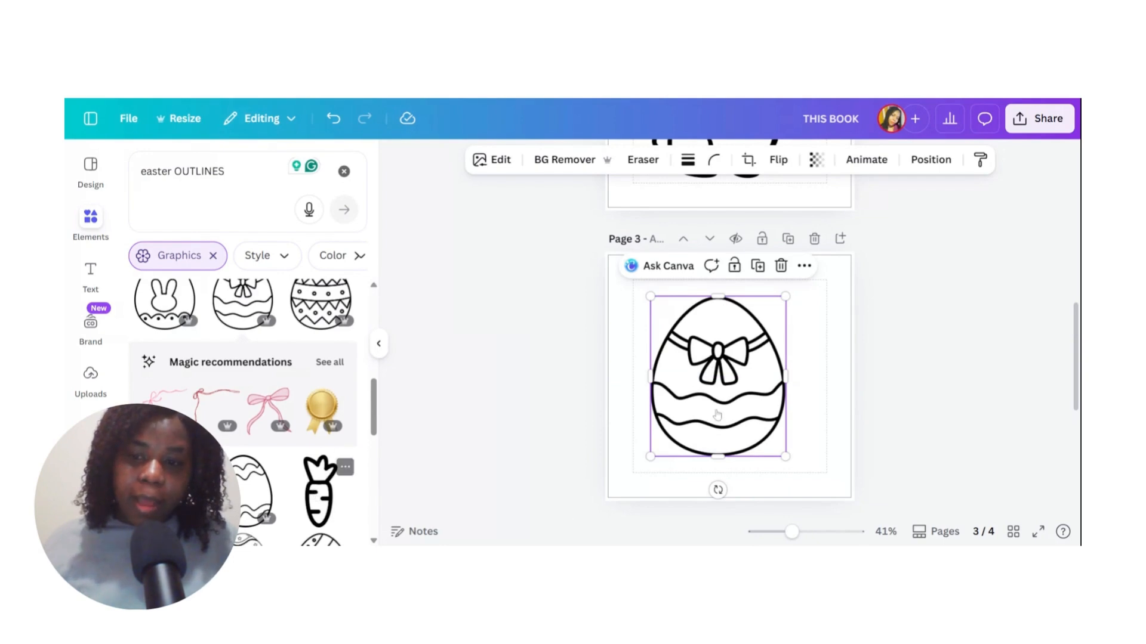
drag(738, 370, 816, 368)
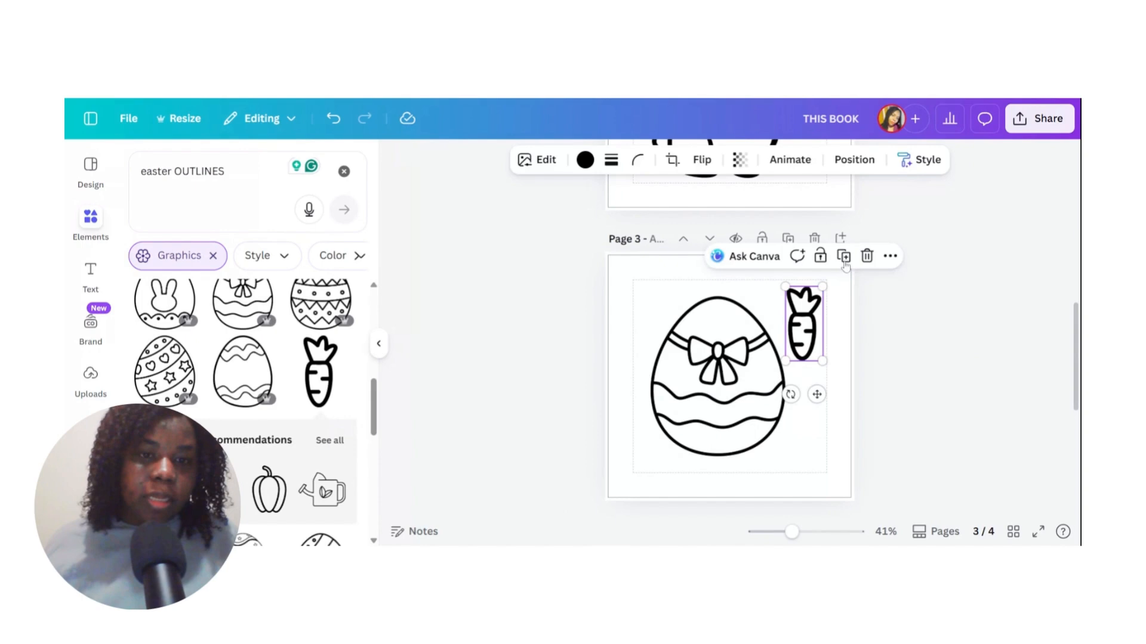
click(843, 256)
drag(810, 336, 809, 445)
double_click(808, 438)
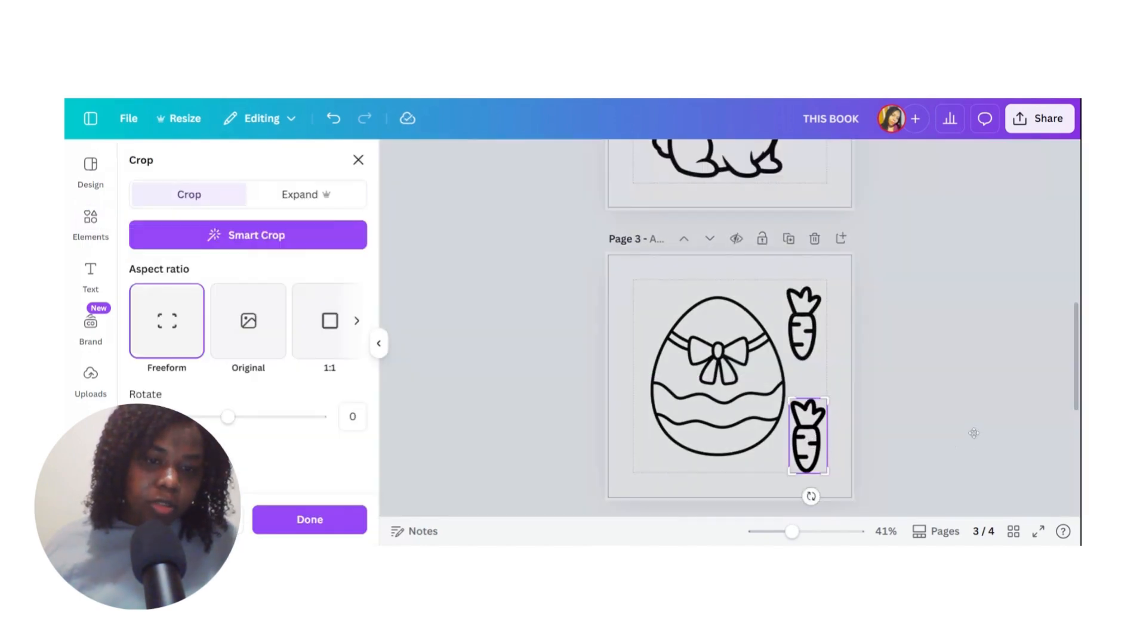
click(970, 400)
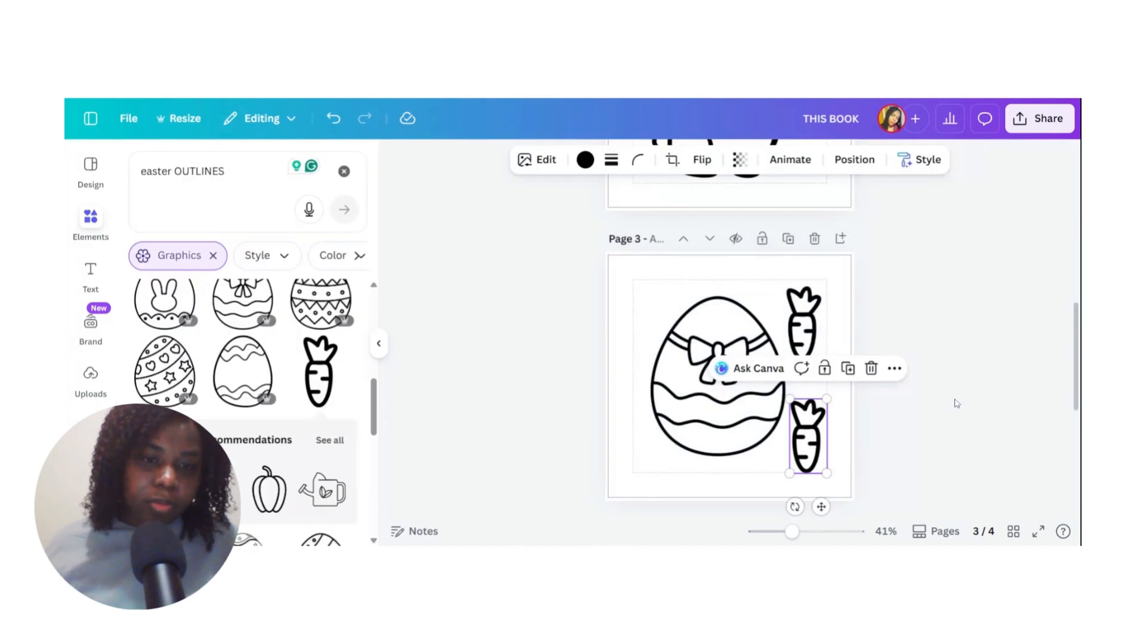
Add a blank page 5 after the egg-and-bunny page and search the graphics for "easter bunny".
scroll(984, 421, down, 5)
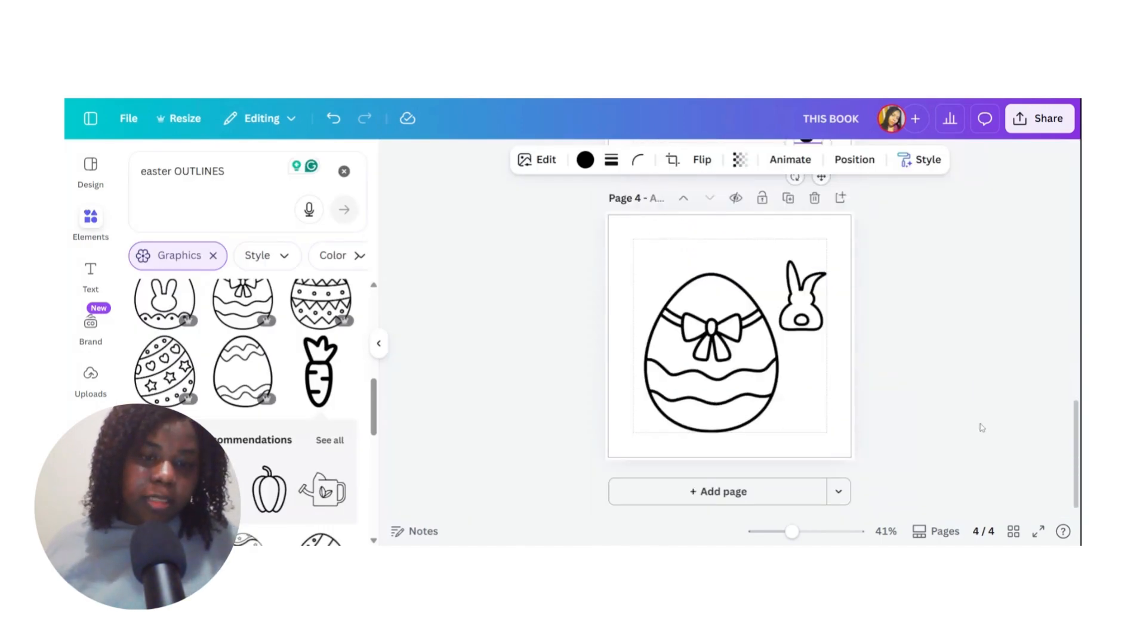
click(788, 501)
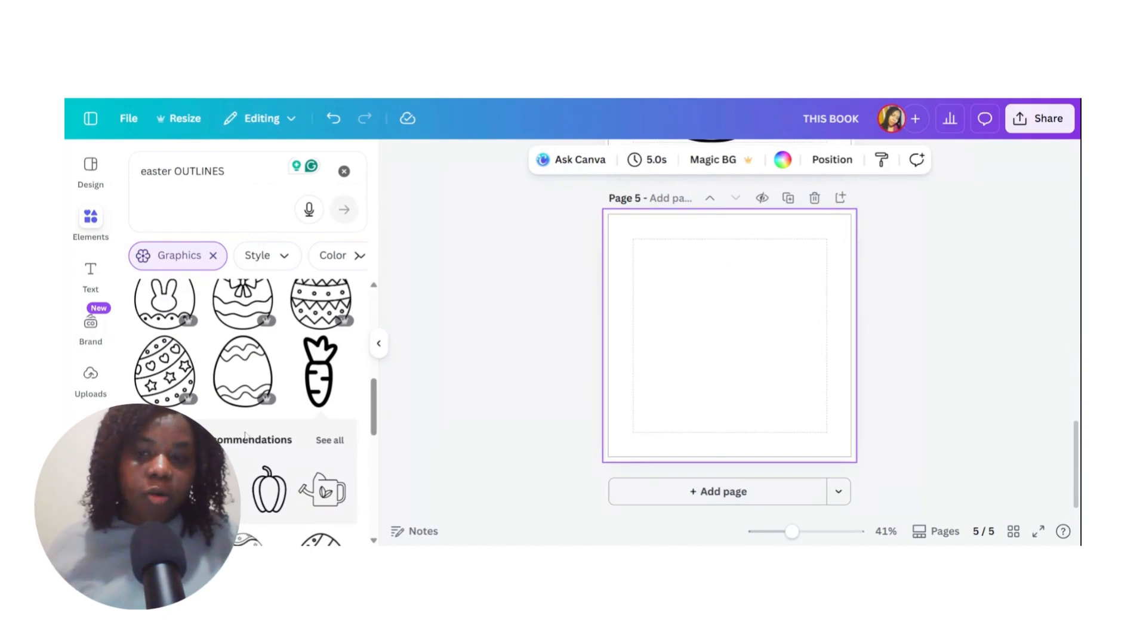
scroll(244, 436, down, 8)
scroll(250, 433, down, 8)
scroll(248, 428, down, 1)
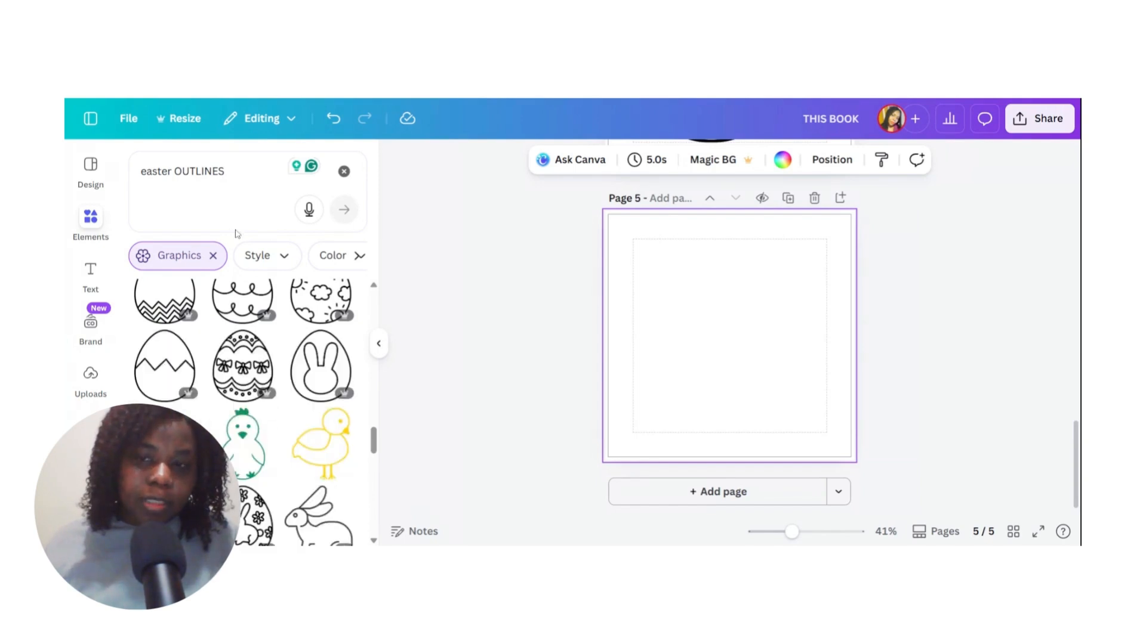
click(224, 171)
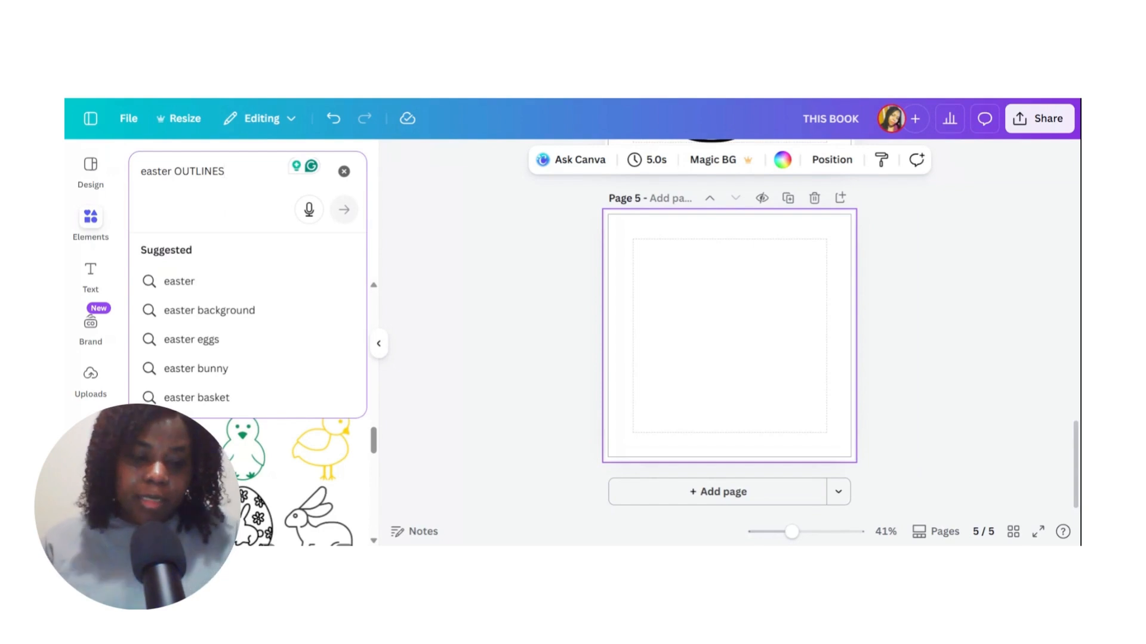
click(215, 371)
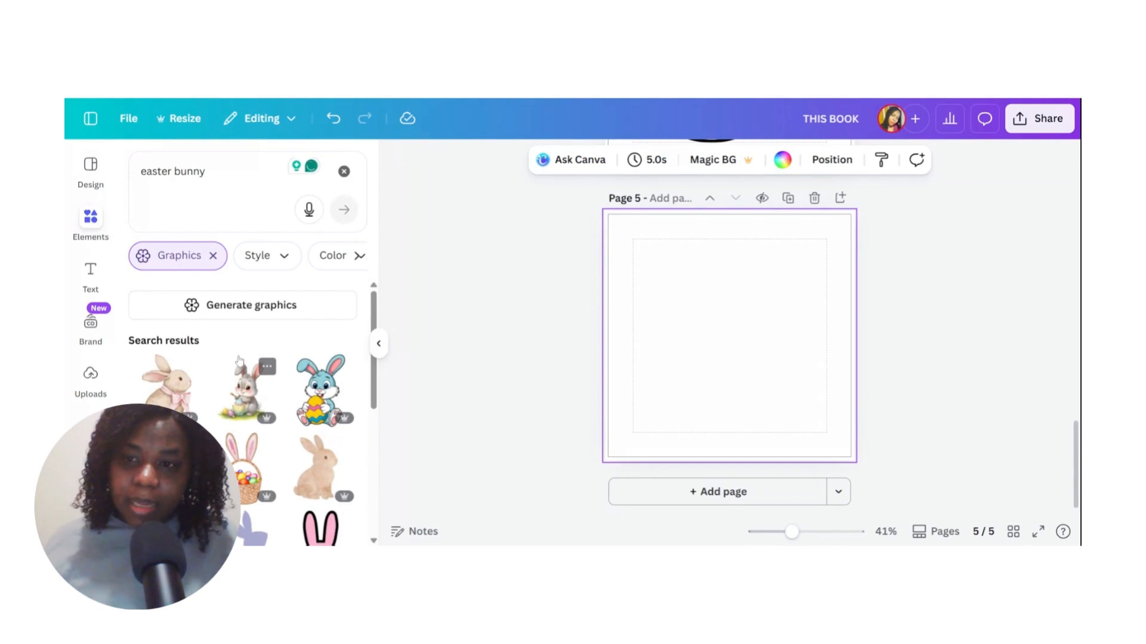
Place the outline bunny holding an egg on page 5, enlarge it proportionally and move it into the page's right half.
scroll(225, 368, down, 8)
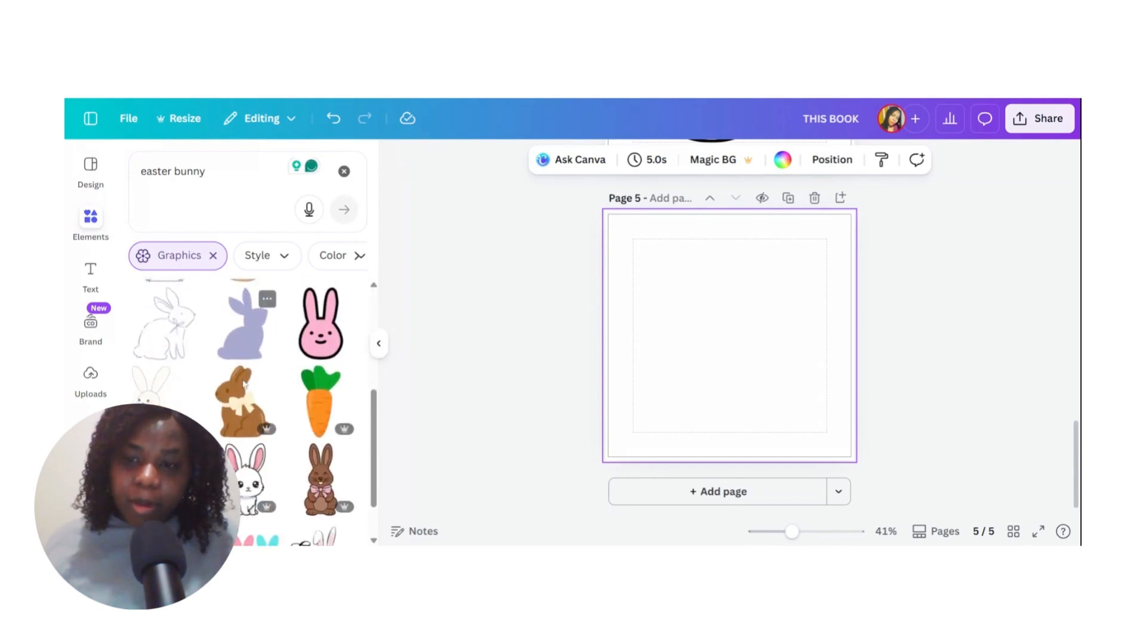
scroll(244, 386, down, 4)
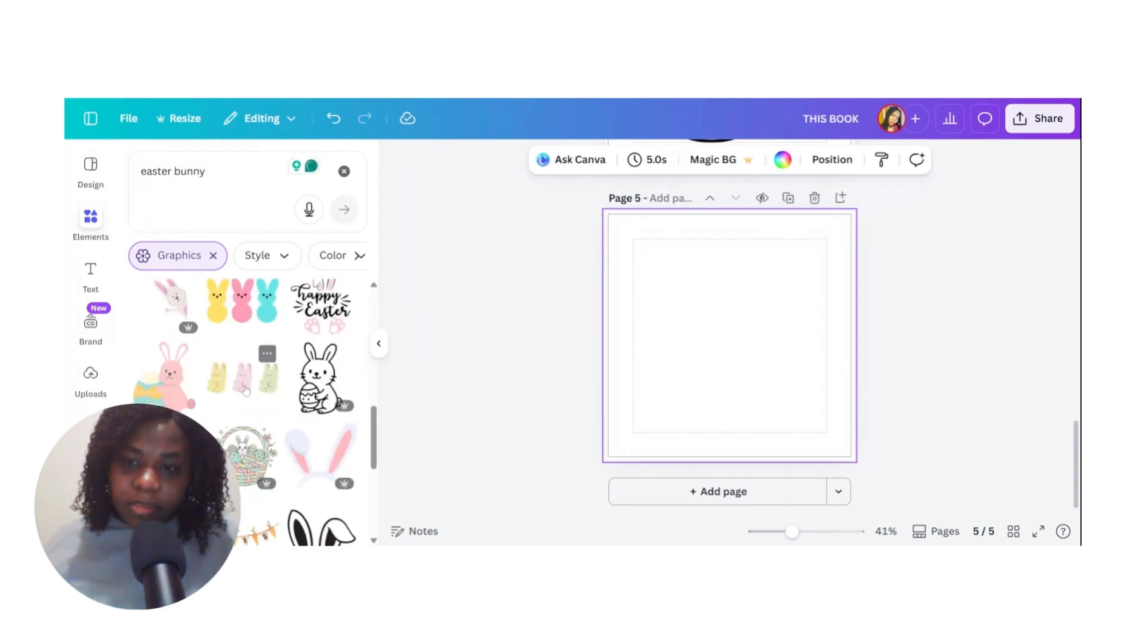
click(322, 382)
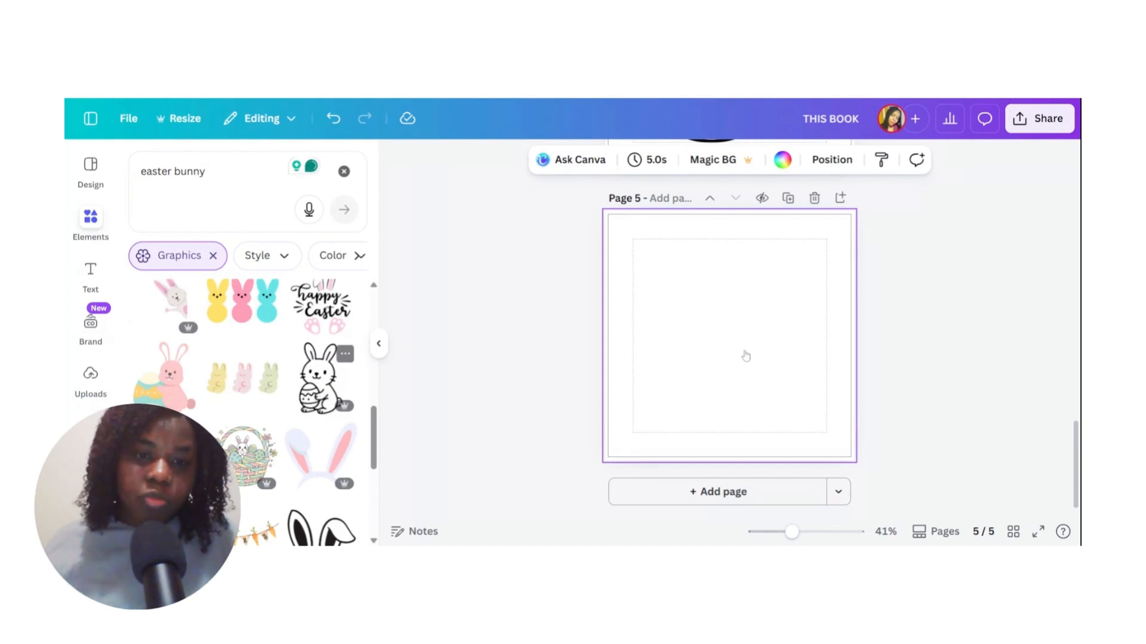
drag(759, 288, 778, 255)
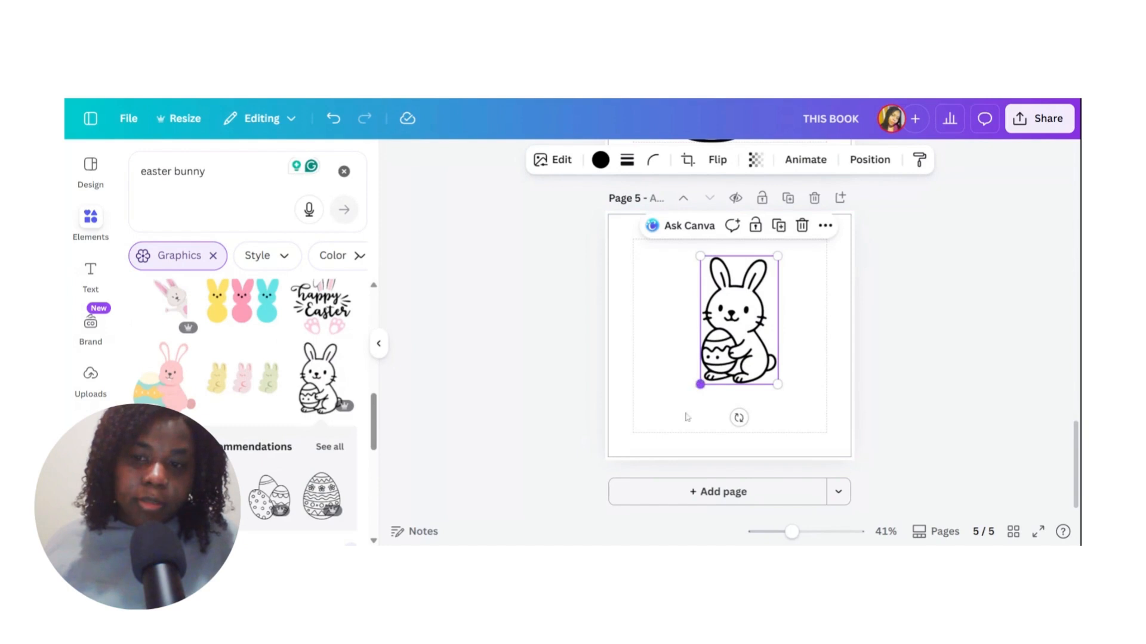
drag(699, 384, 681, 418)
drag(738, 343, 763, 351)
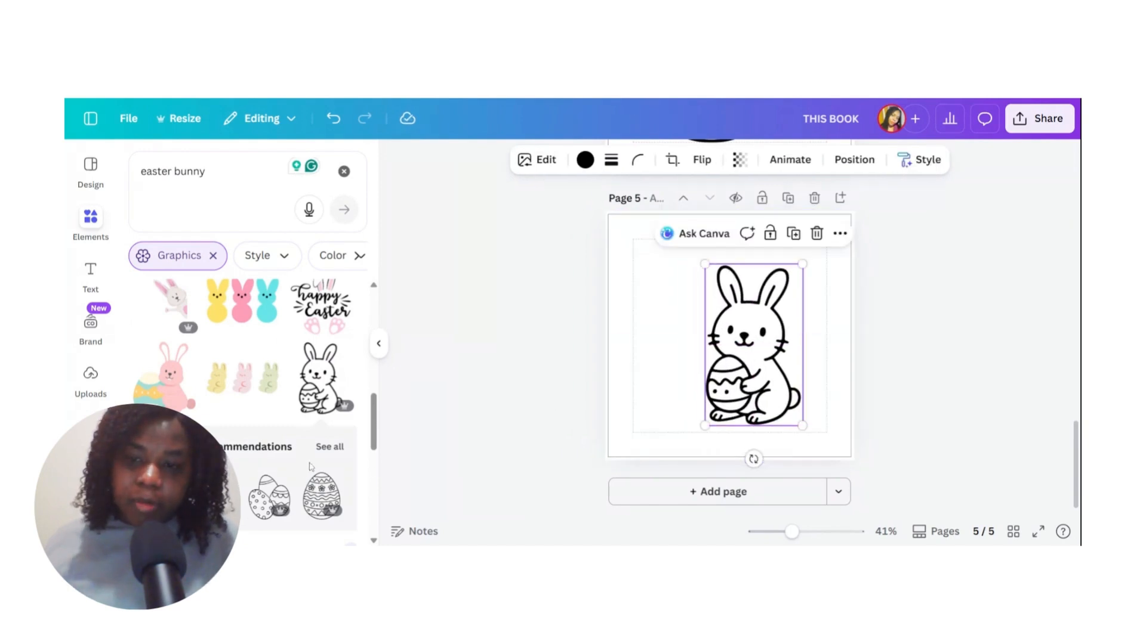
Add the flower-patterned egg outline left of the bunny on page 5 and move the bunny slightly up and right for spacing.
drag(323, 493, 667, 375)
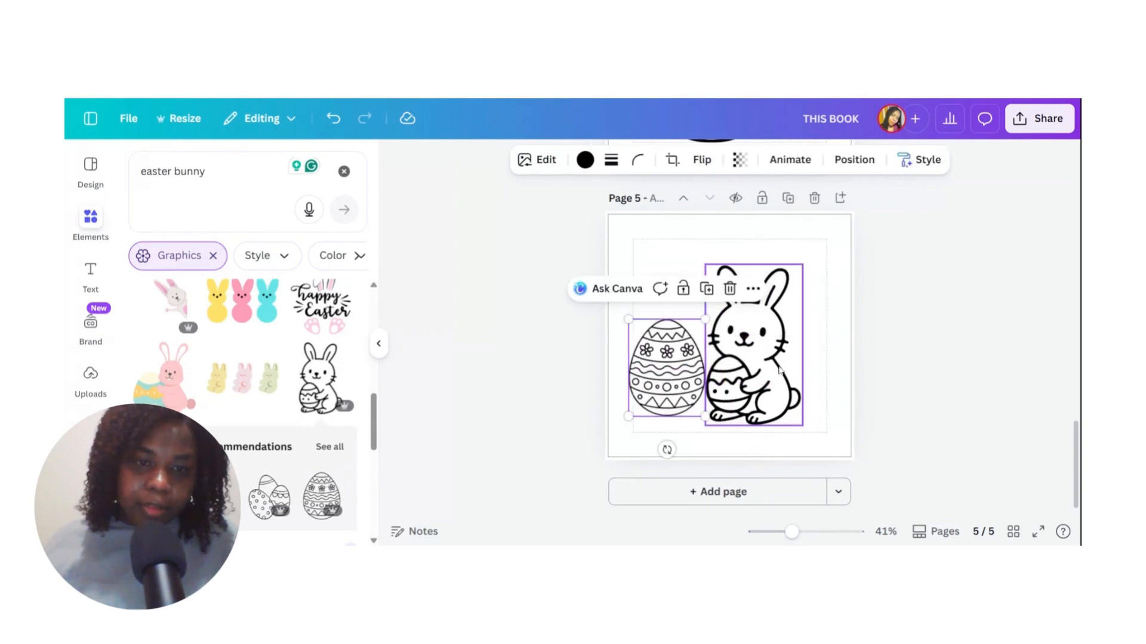
drag(793, 382, 754, 374)
click(892, 373)
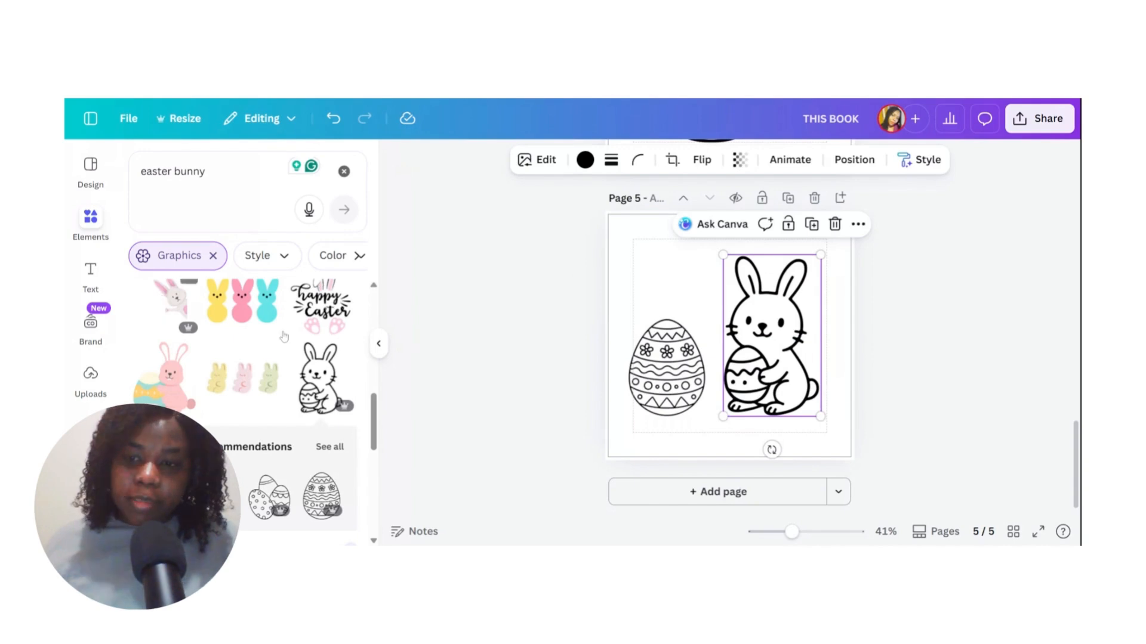
scroll(284, 336, up, 8)
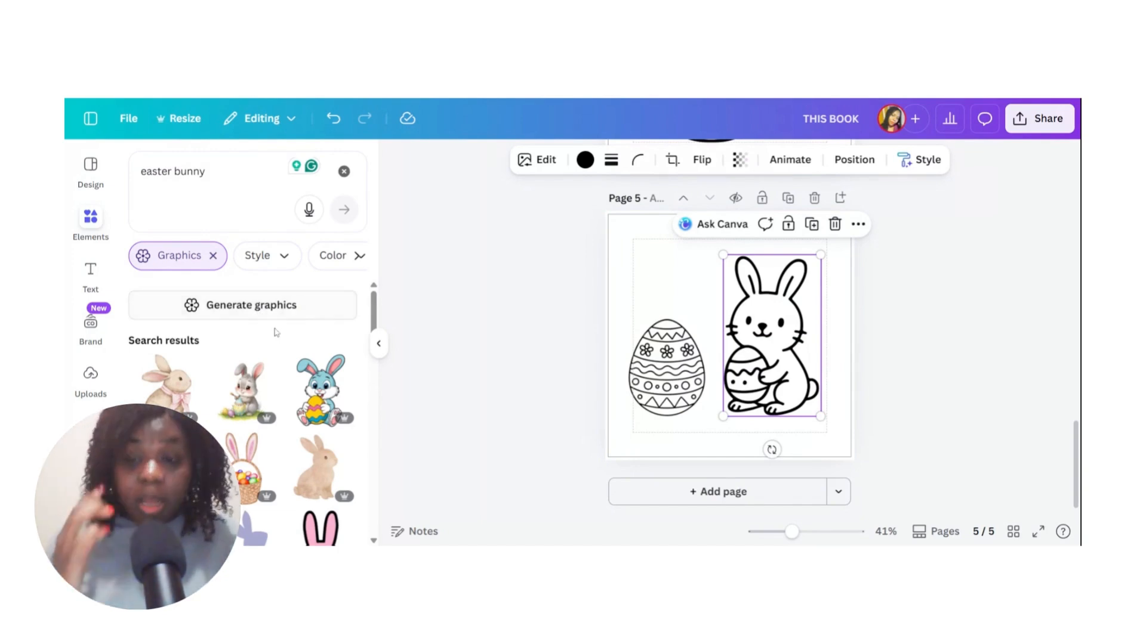
Browse the "easter bunny" graphics results for further outline designs suited to coloring pages.
scroll(268, 334, down, 3)
scroll(301, 382, up, 1)
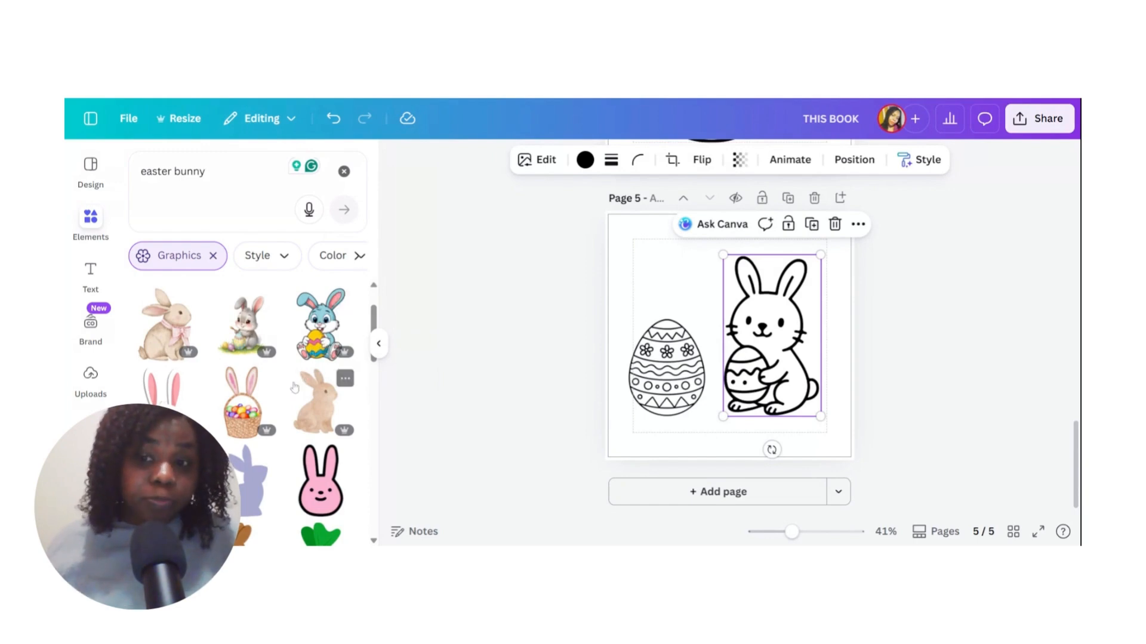
scroll(295, 385, down, 3)
scroll(293, 388, down, 5)
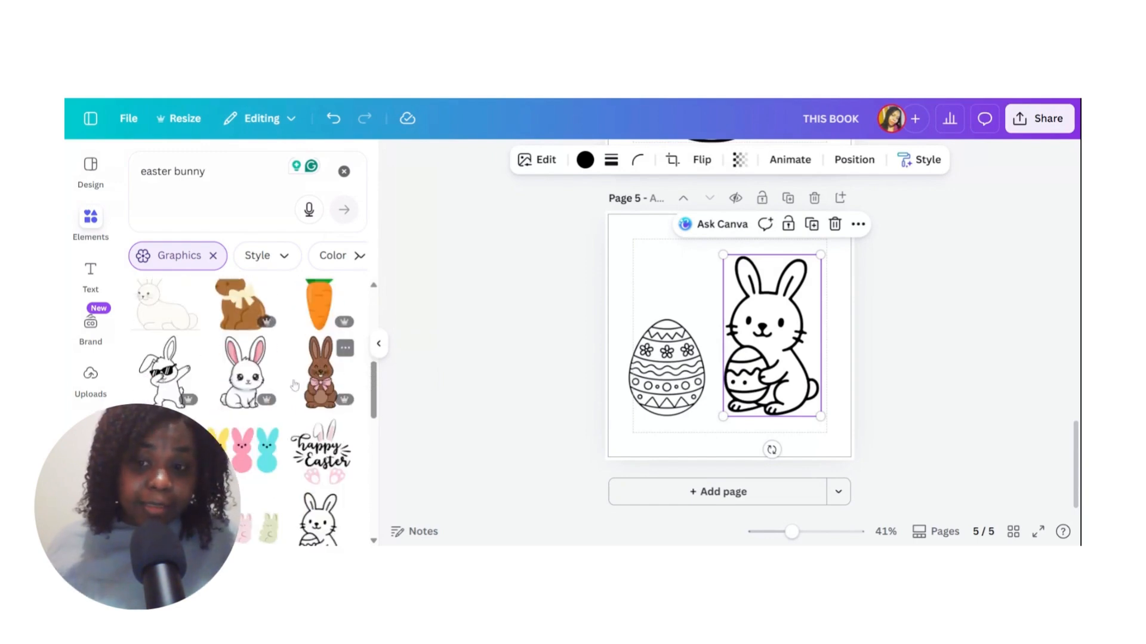
scroll(292, 387, down, 5)
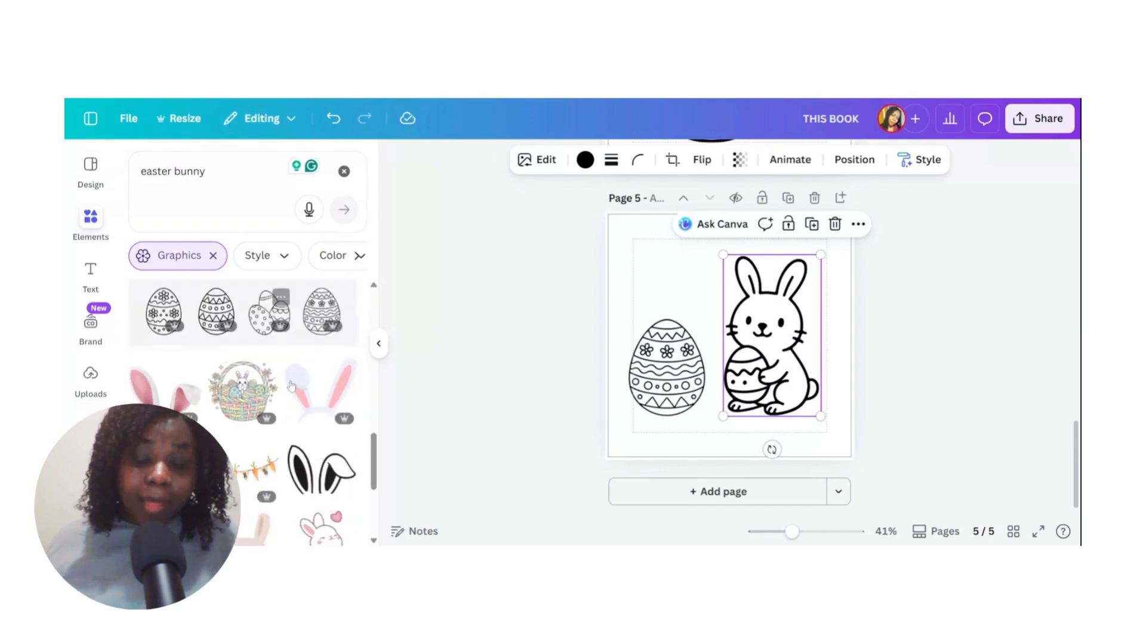
scroll(286, 388, down, 5)
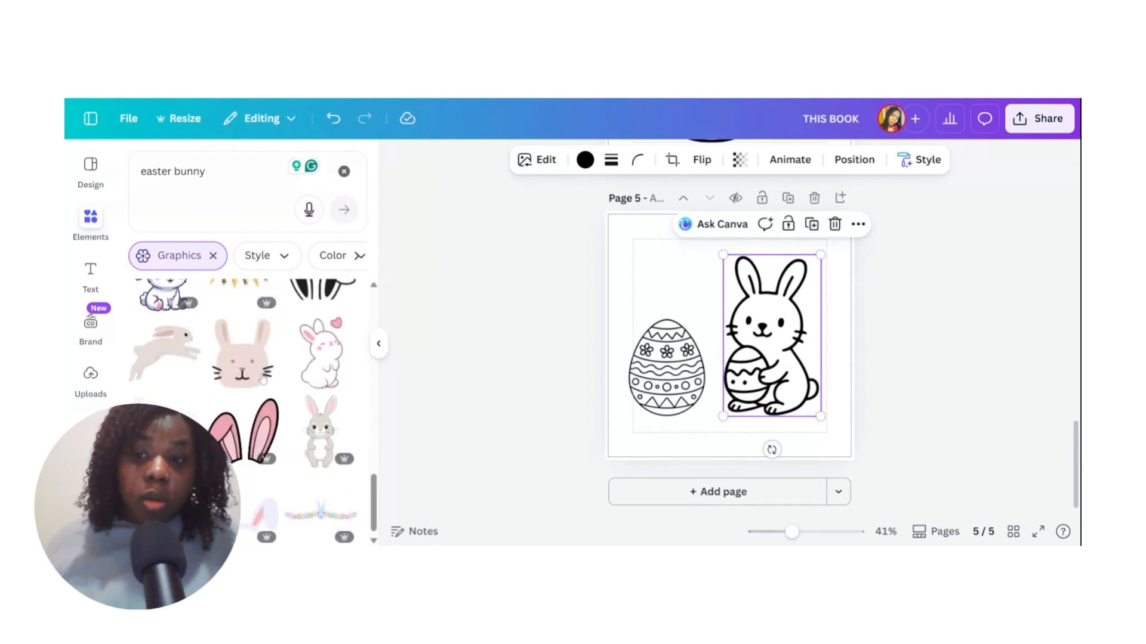
scroll(260, 412, down, 2)
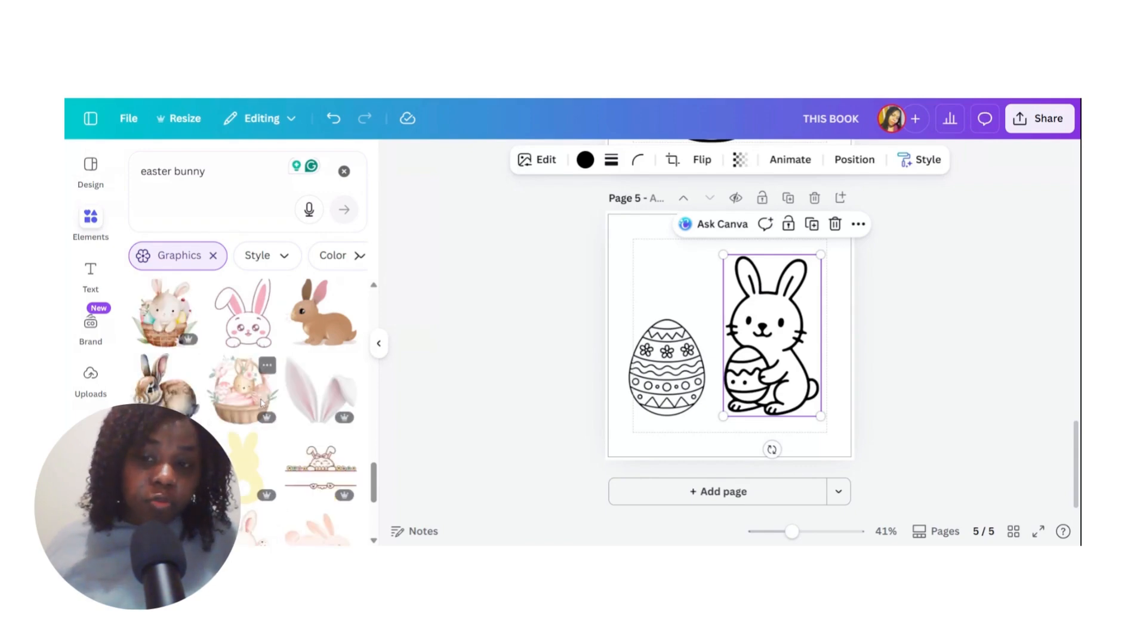
scroll(244, 412, down, 2)
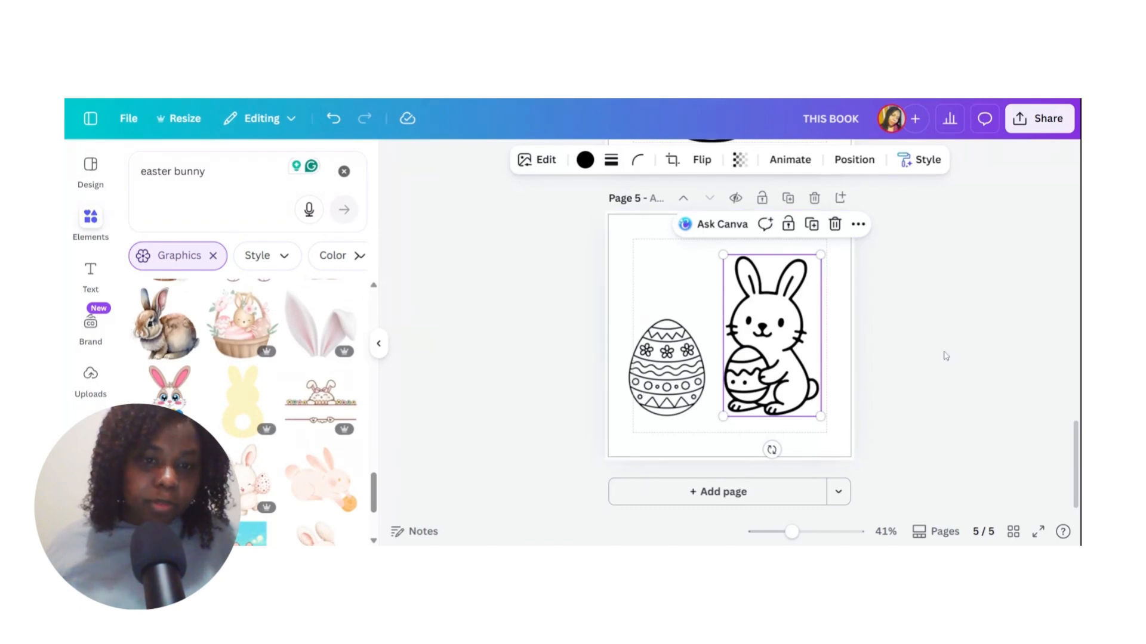
scroll(905, 352, up, 2)
scroll(902, 389, down, 2)
Add a blank page 6 and place the outline of three patterned eggs from the full set of magic egg recommendations.
click(721, 493)
scroll(246, 356, up, 3)
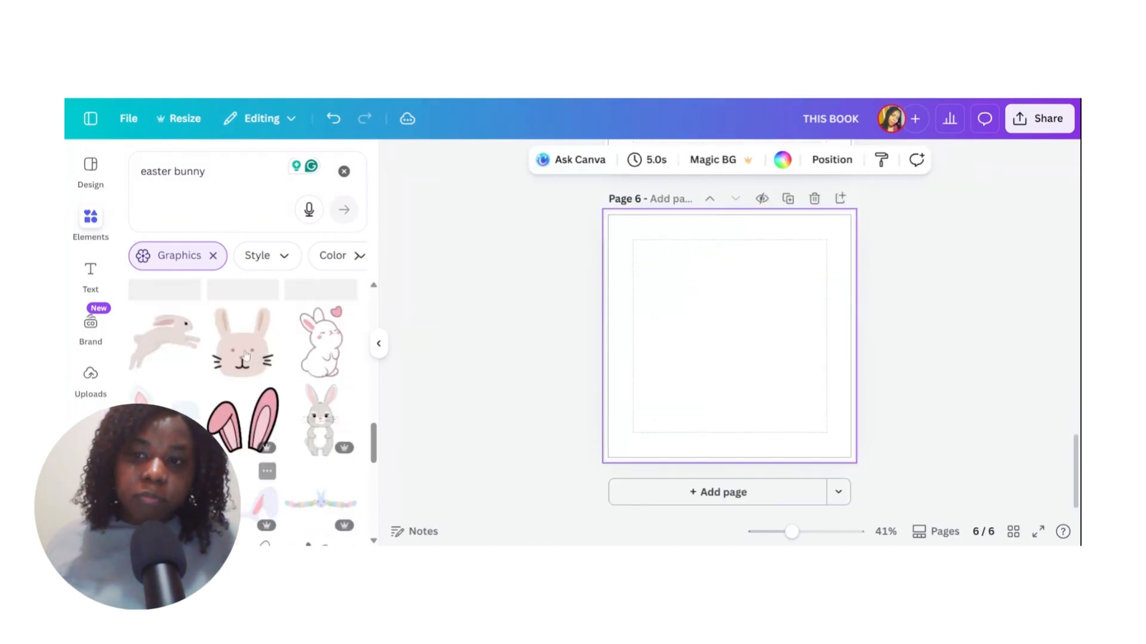
scroll(246, 358, up, 5)
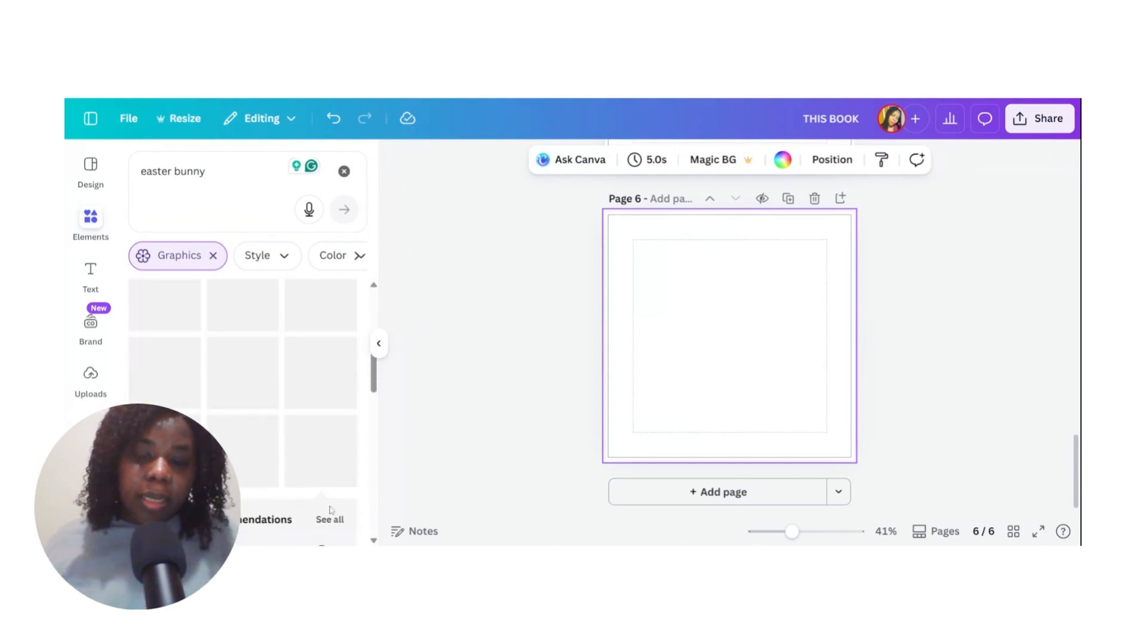
scroll(322, 494, down, 3)
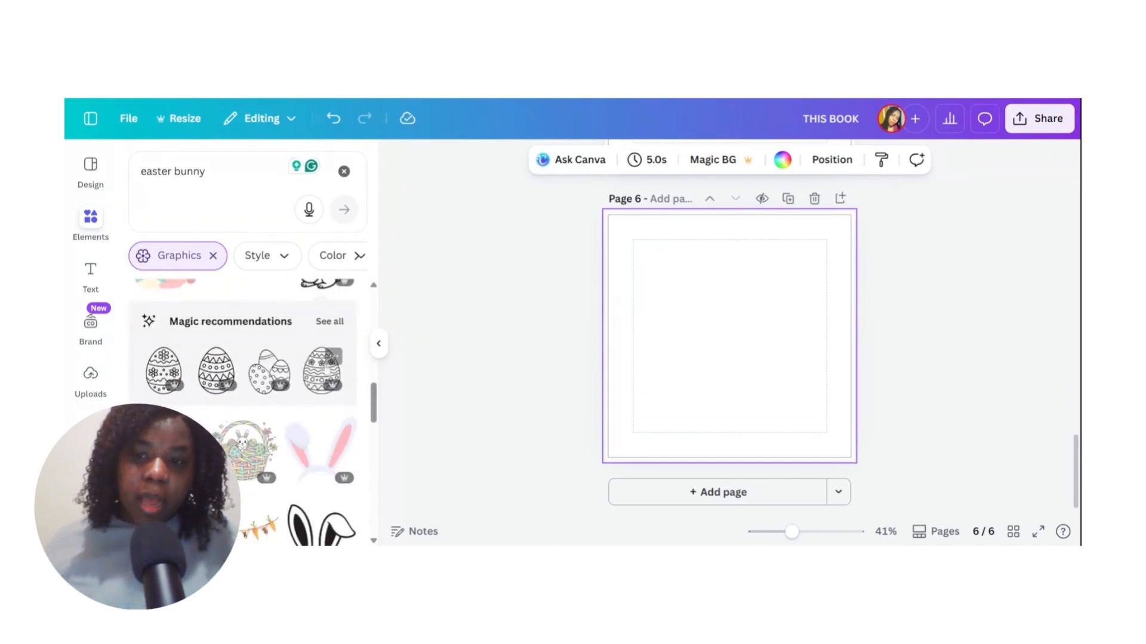
click(329, 321)
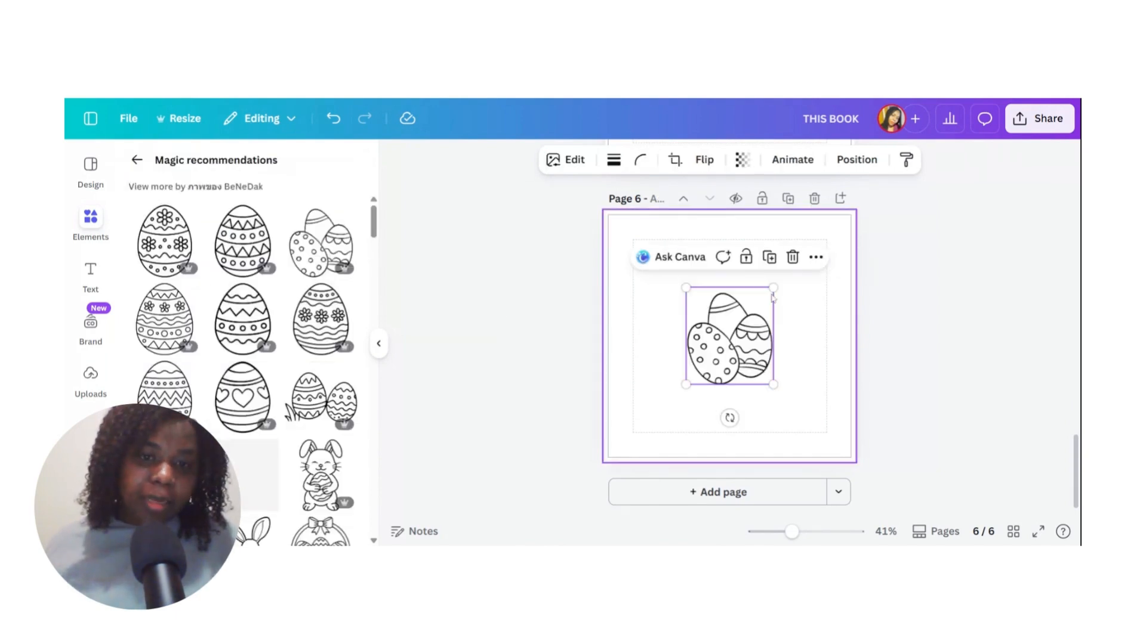
Enlarge the three-egg outline on page 6 proportionally in both directions so it fills most of the area inside the margin guides.
drag(773, 288, 792, 271)
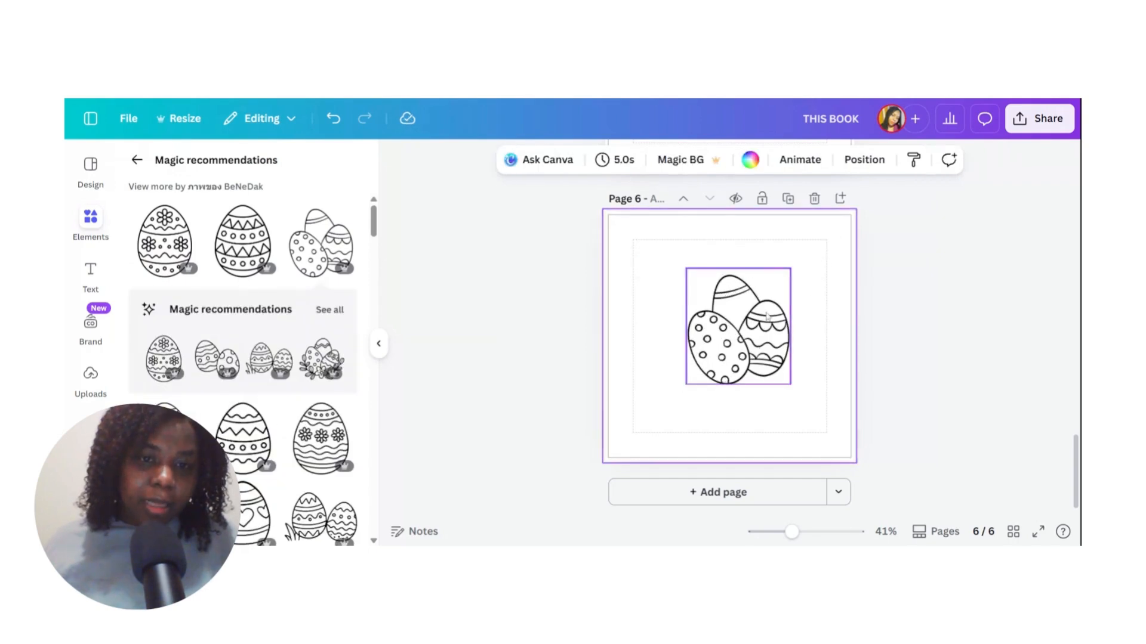
click(787, 285)
drag(791, 267, 810, 252)
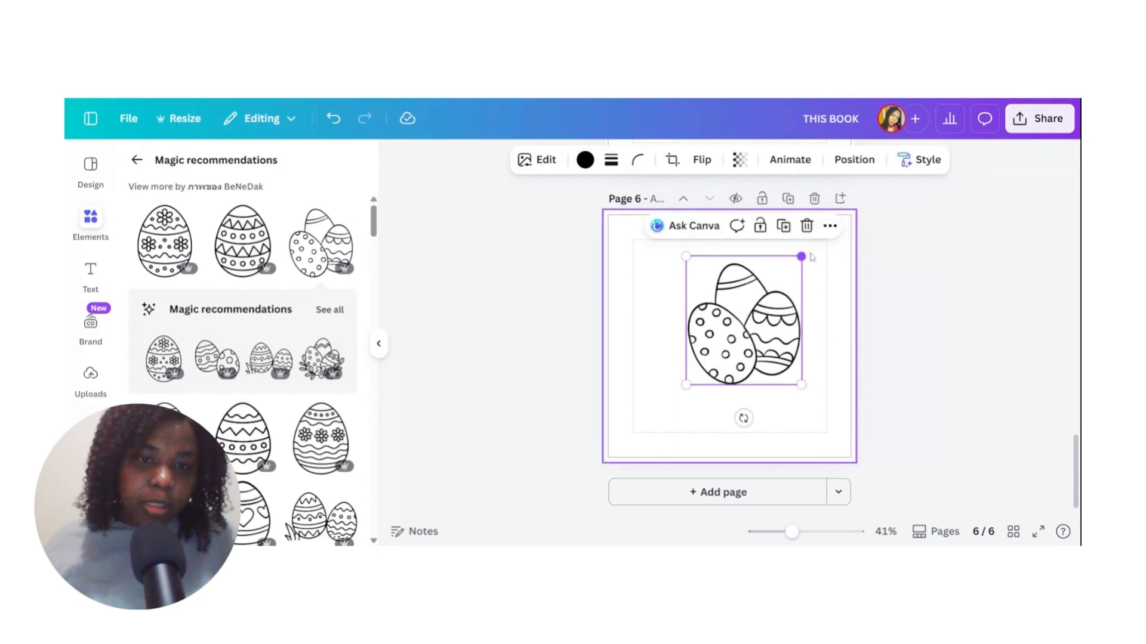
drag(684, 387, 662, 412)
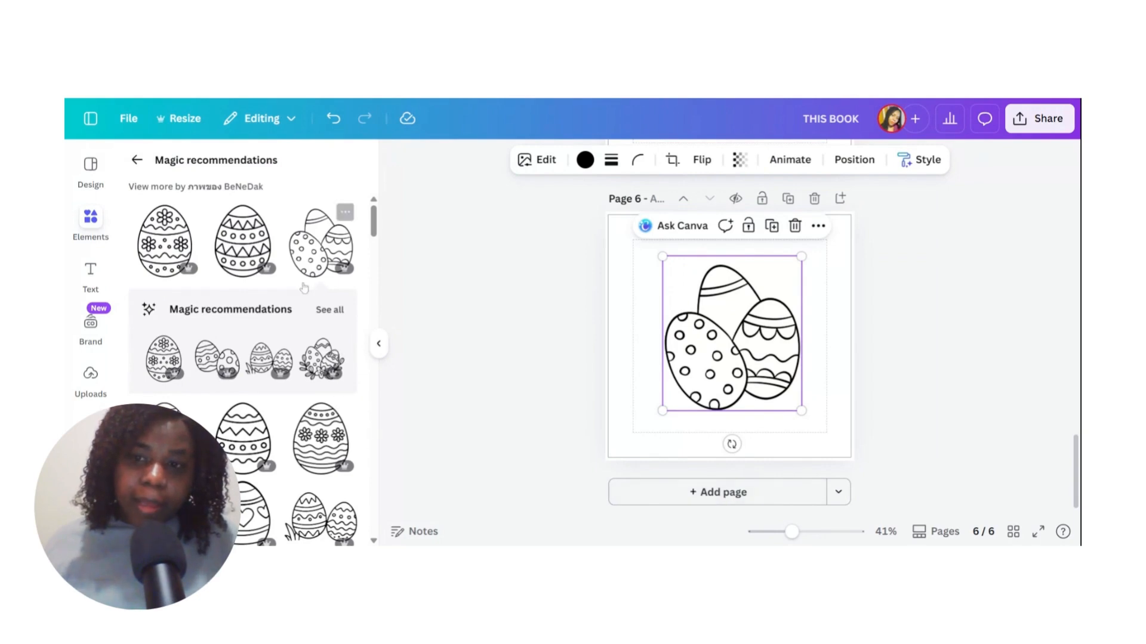
Add a blank page 7 and place the "HAPPY EASTER" outline lettering from the magic recommendations on it.
scroll(343, 485, down, 3)
scroll(316, 420, down, 5)
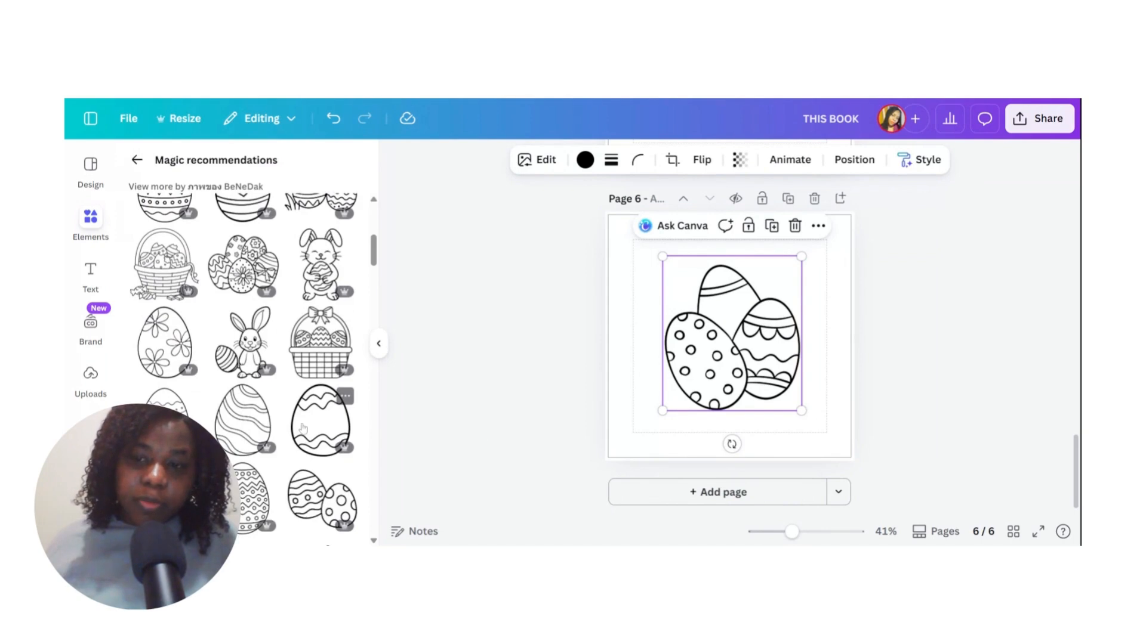
scroll(315, 420, down, 7)
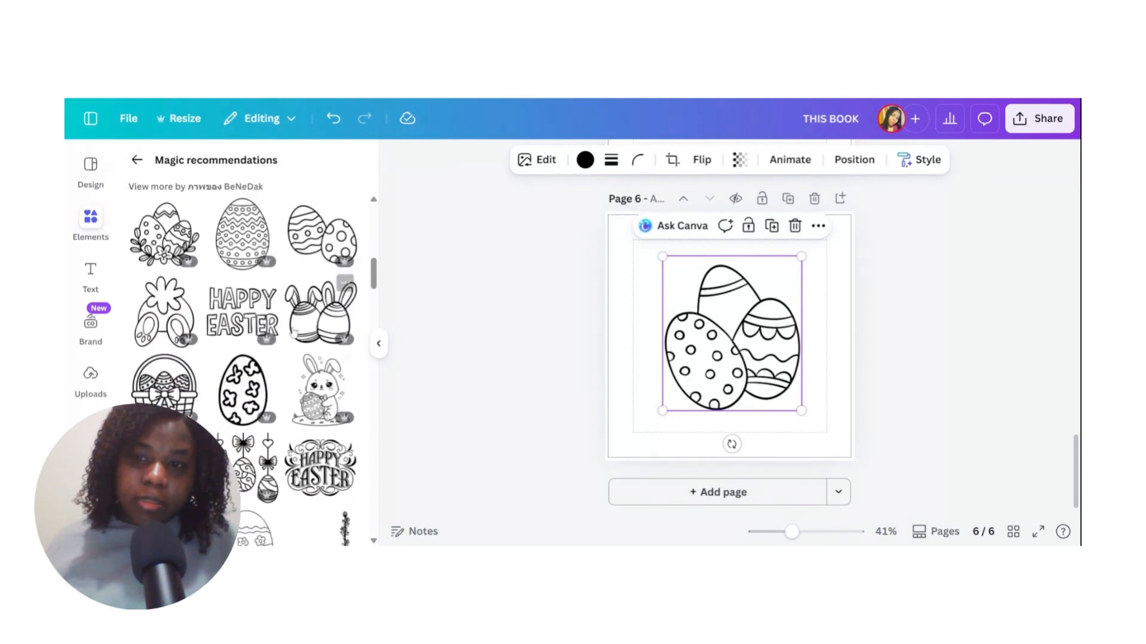
click(738, 500)
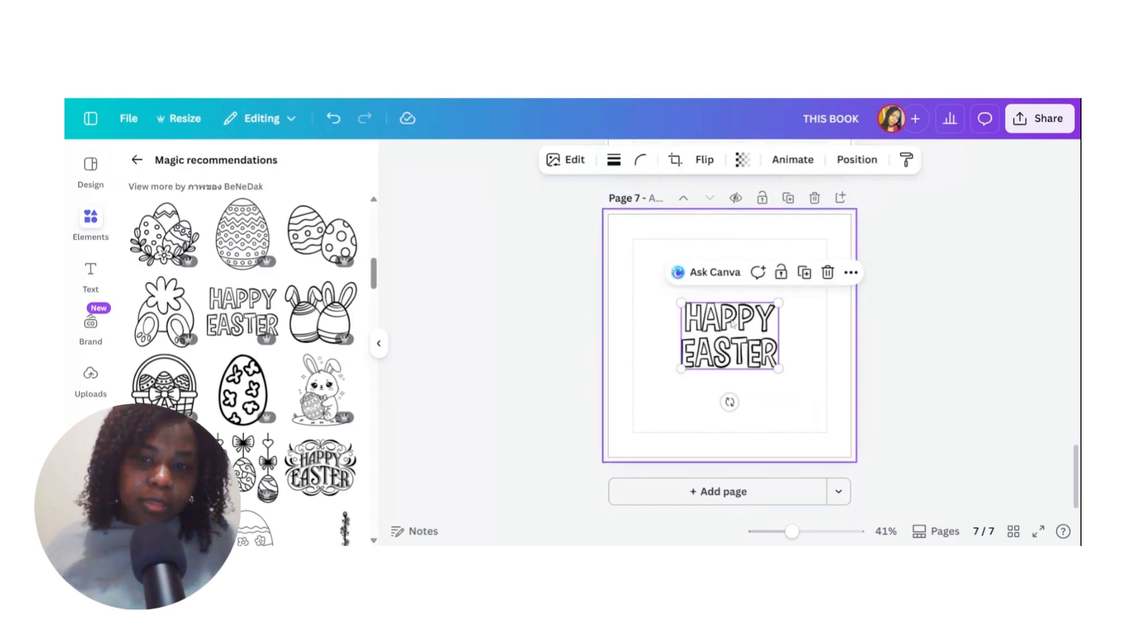
Place the outline bunny holding an egg in the lower-right corner of page 7's guides and fit the "HAPPY EASTER" lettering larger across the top.
scroll(371, 435, down, 2)
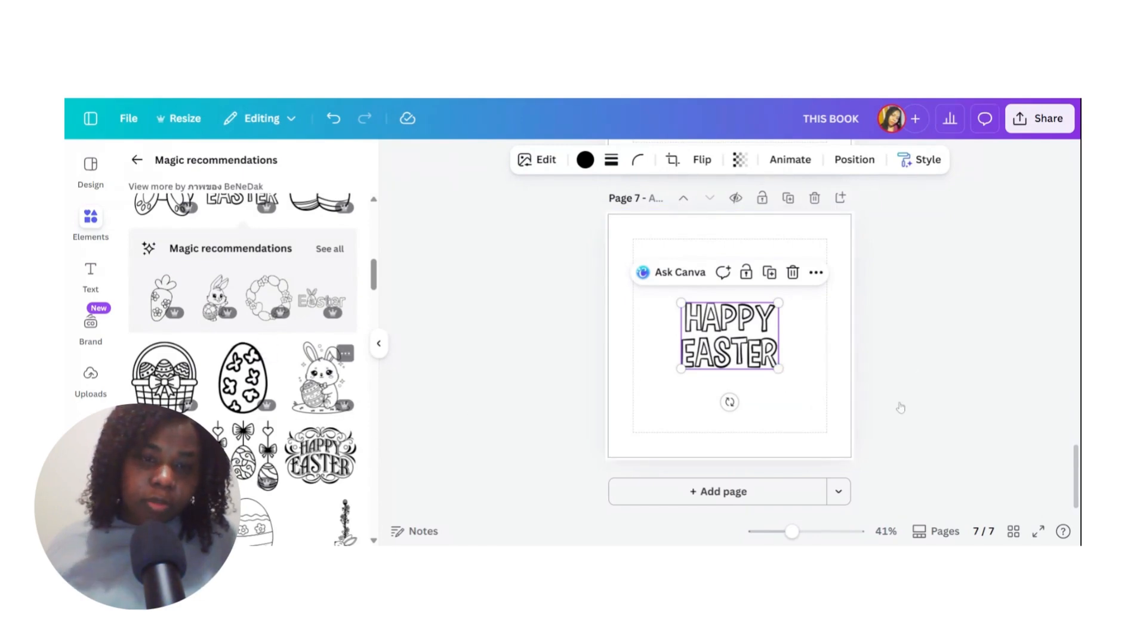
drag(753, 375, 798, 396)
click(703, 339)
drag(703, 339, 680, 278)
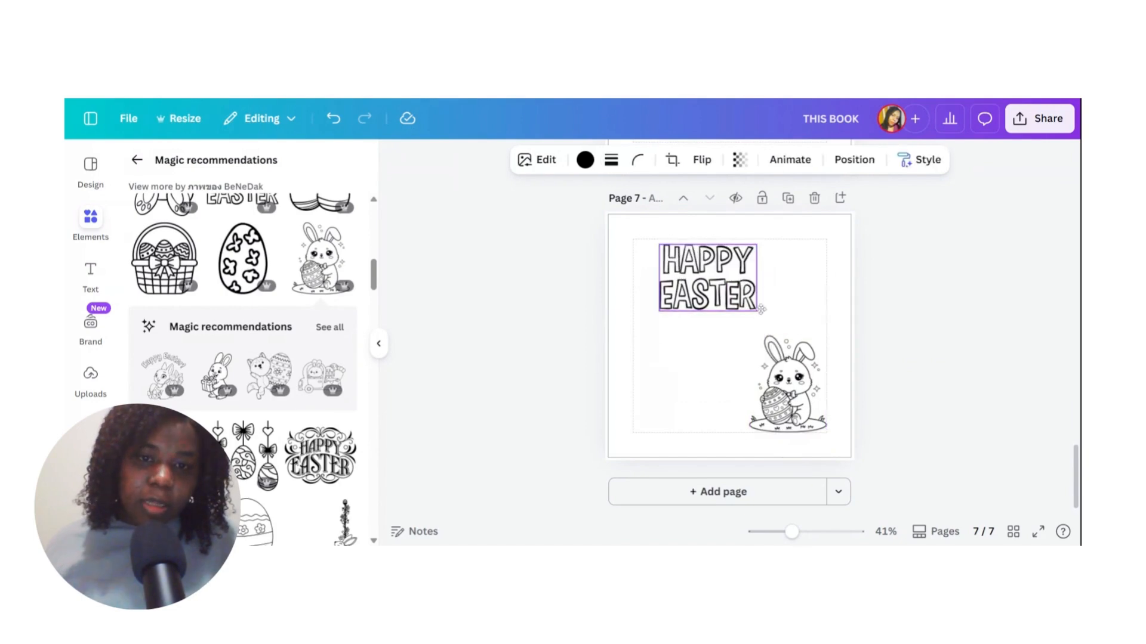
drag(756, 305, 918, 351)
click(854, 290)
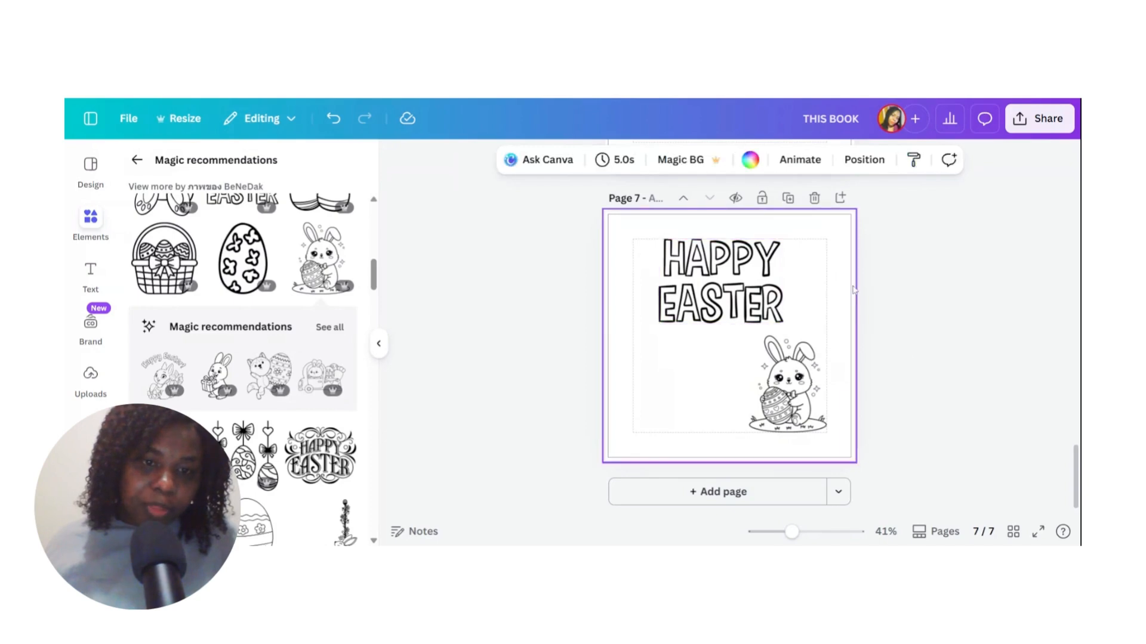
Enlarge the bunny on page 7 proportionally from its lower-right corner until its ear slightly overlaps the word "EASTER".
click(788, 382)
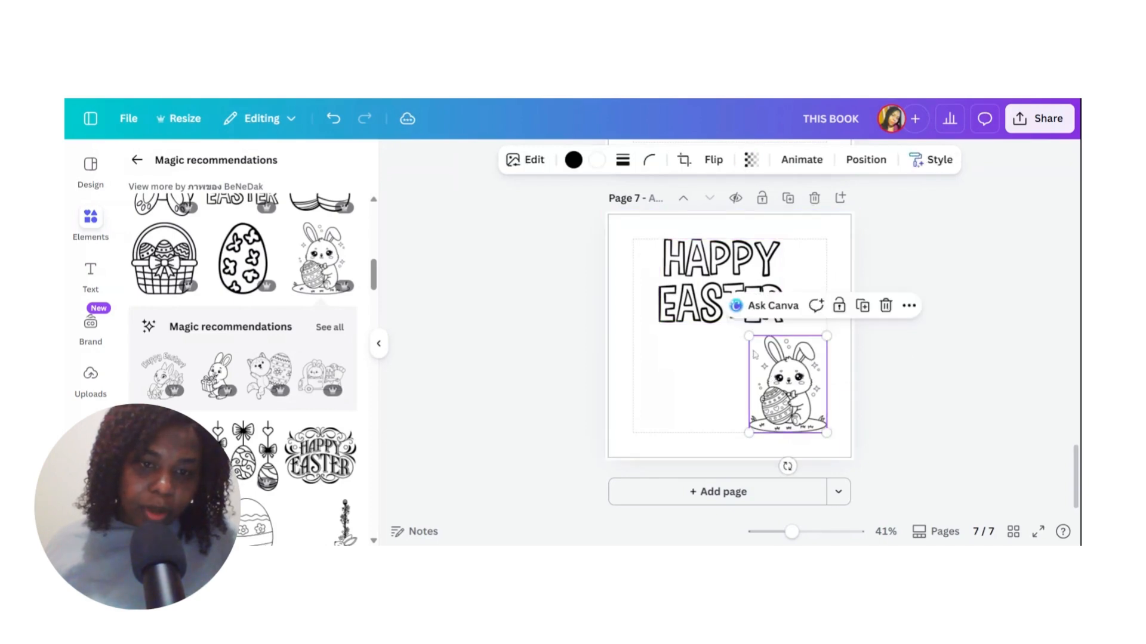
drag(749, 335, 716, 295)
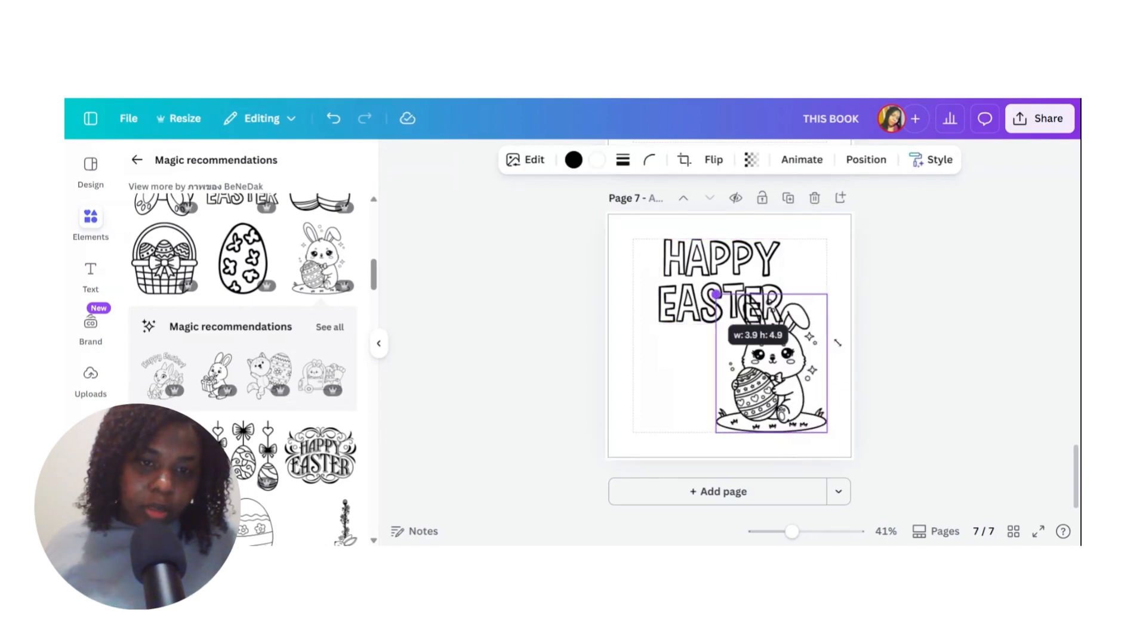
click(936, 373)
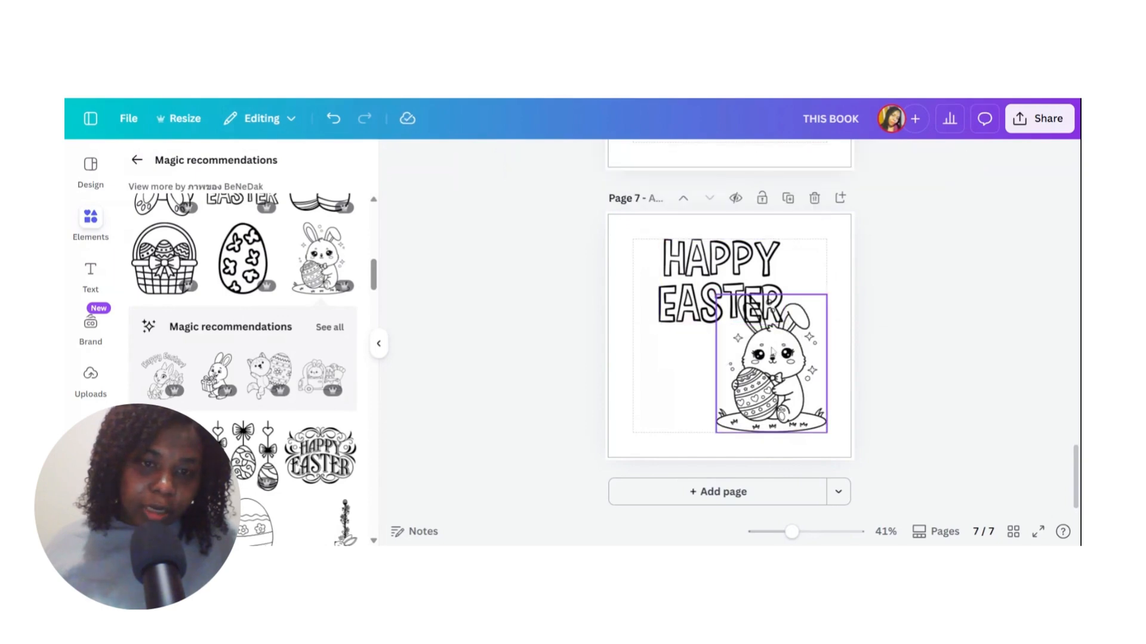
click(777, 354)
drag(716, 295, 726, 308)
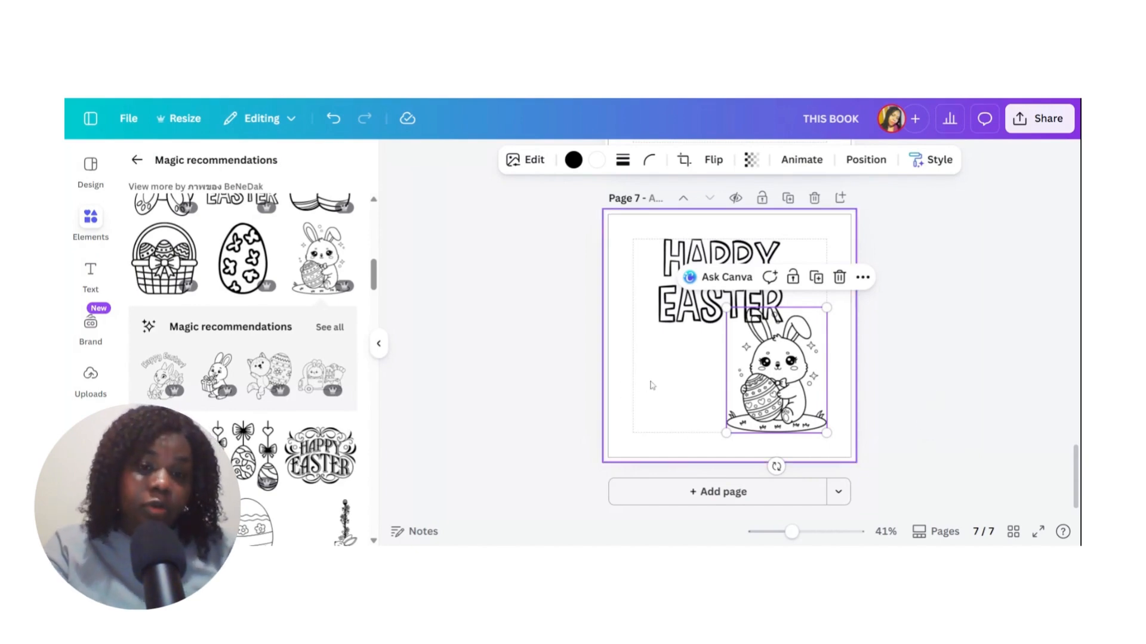
click(675, 396)
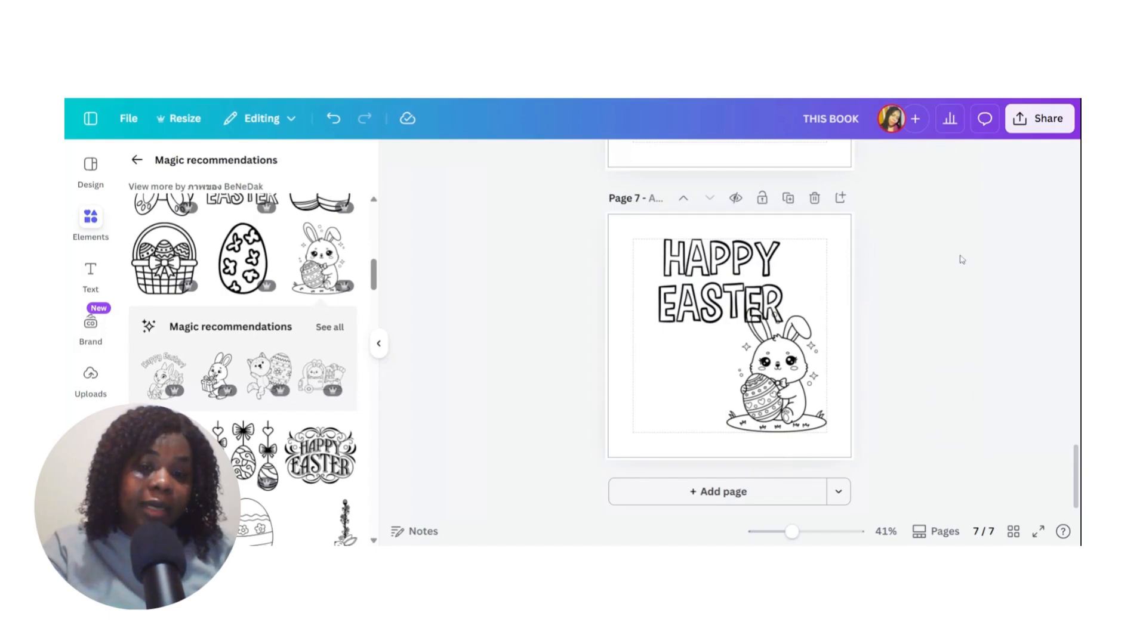
Download pages 1–7 of the design as a PDF Print file.
click(1038, 127)
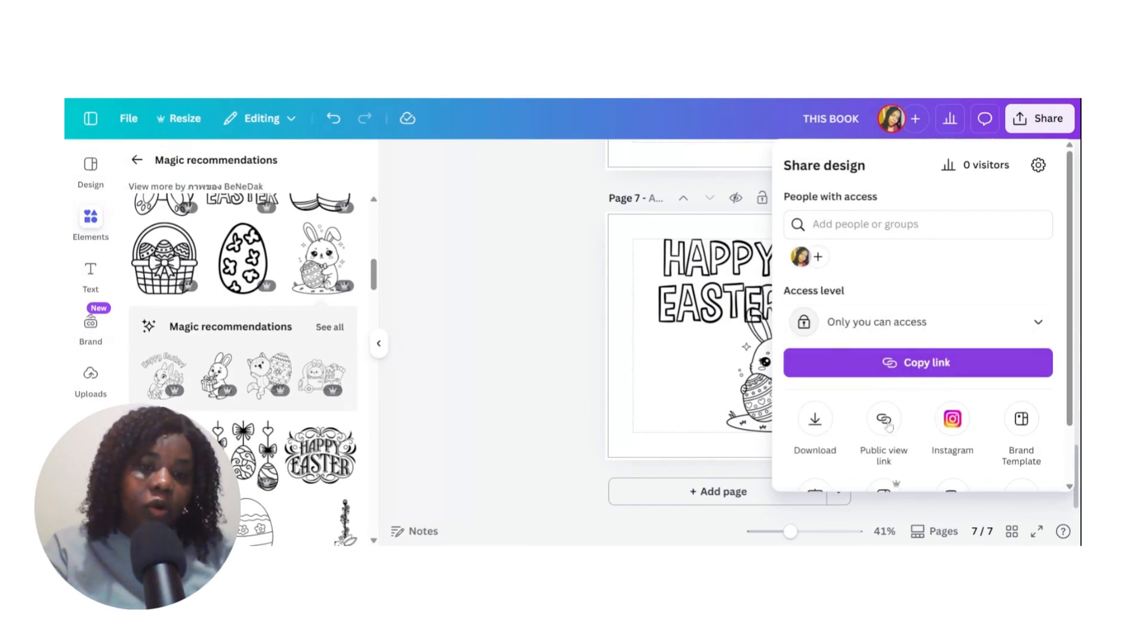
click(814, 421)
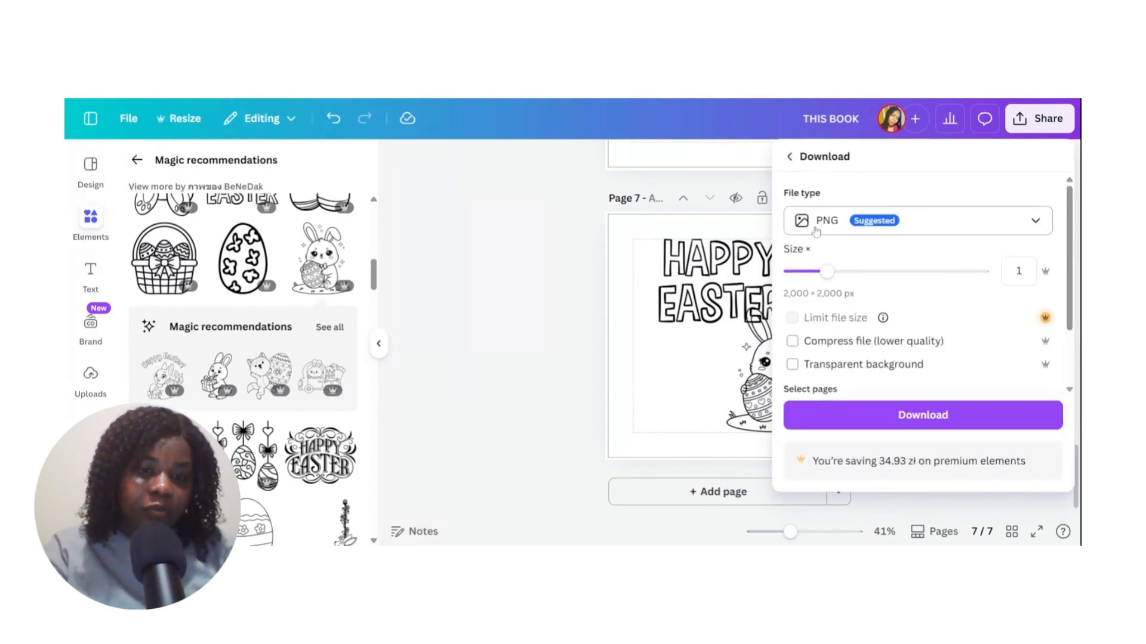
click(922, 227)
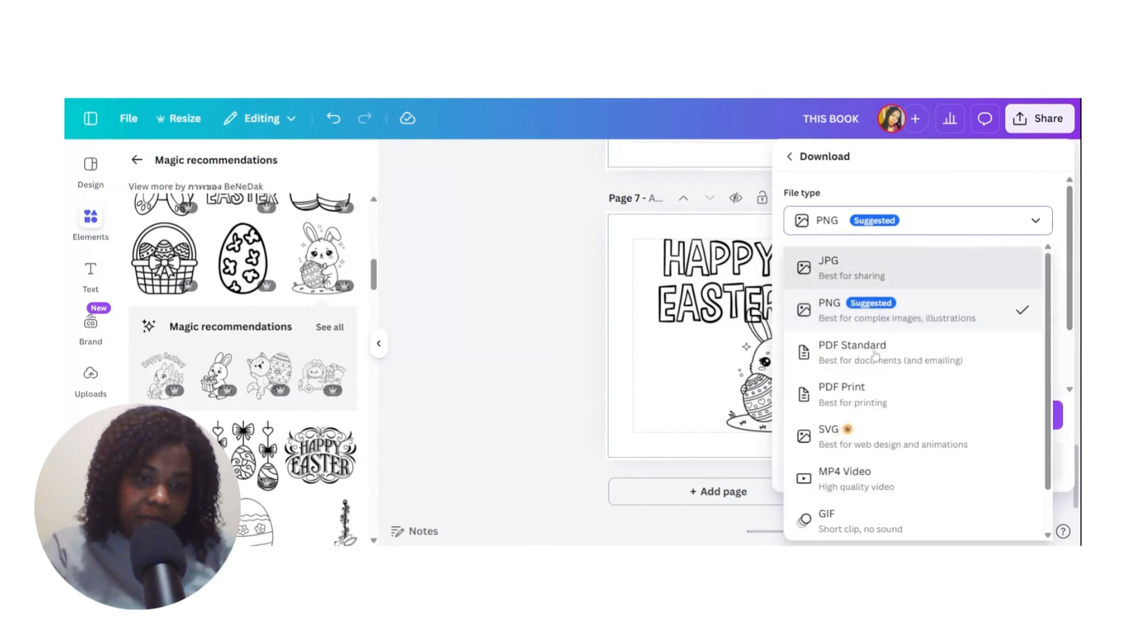
click(848, 397)
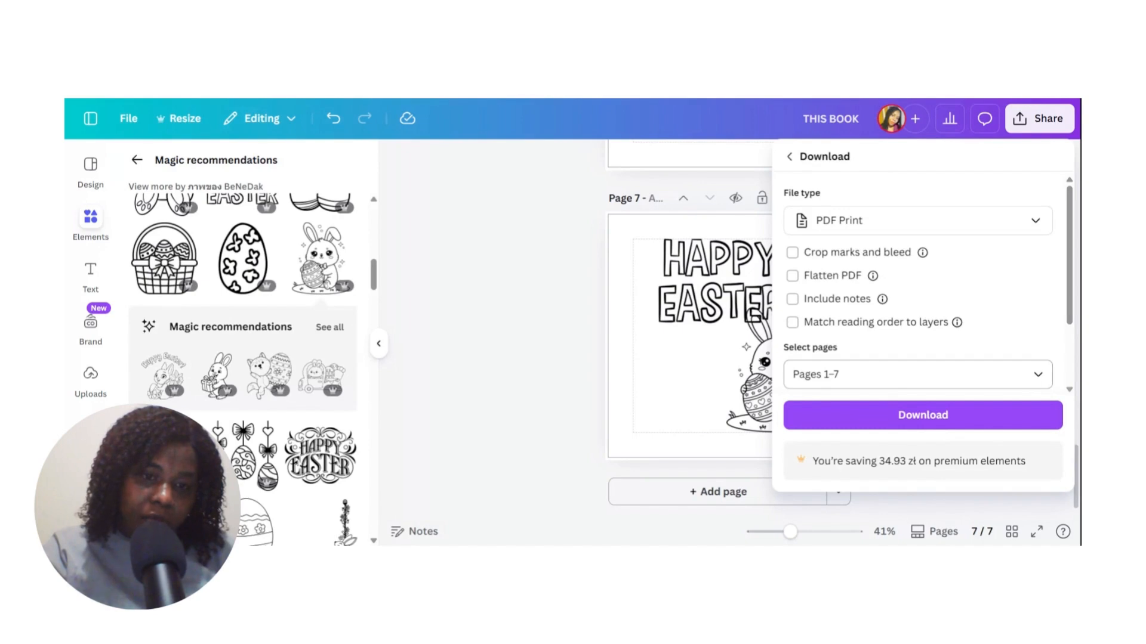
click(921, 413)
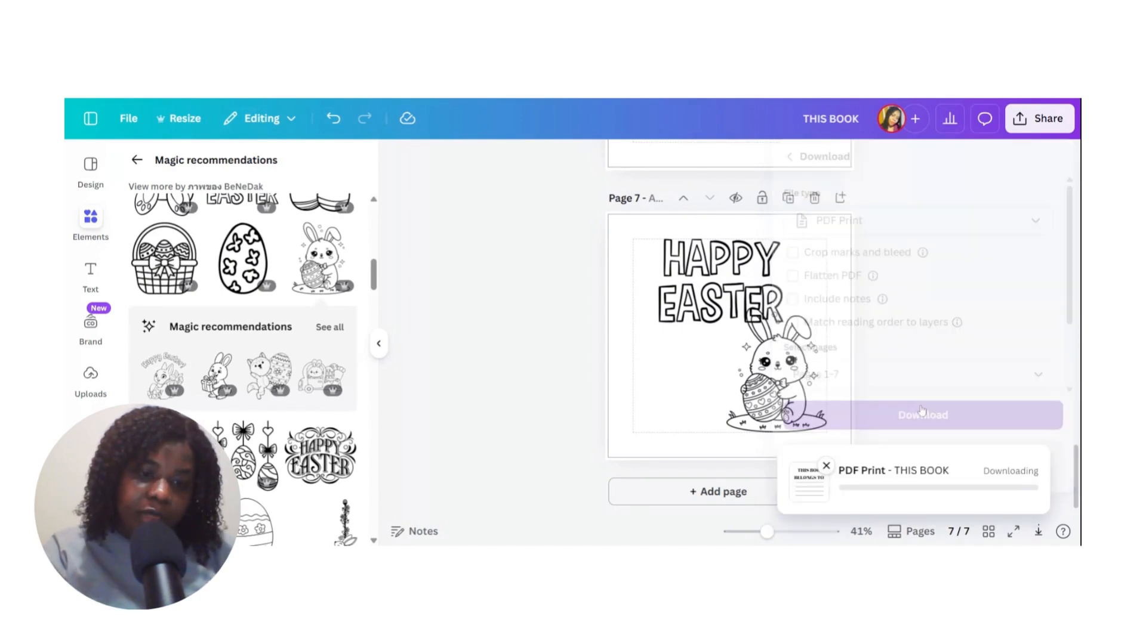